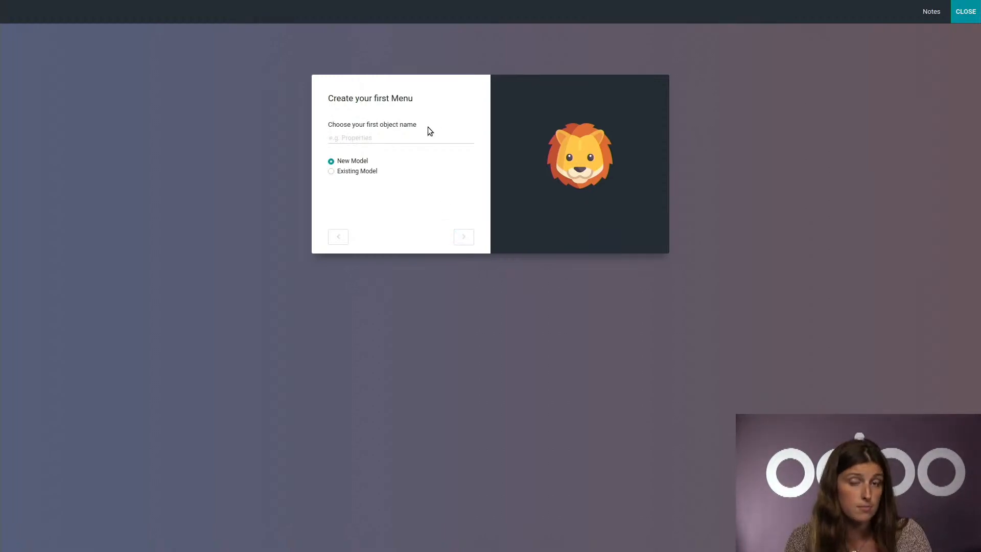
Try to create the app with a new model named Animals and the Picture, Notes and Pipeline stages features
type("Animals")
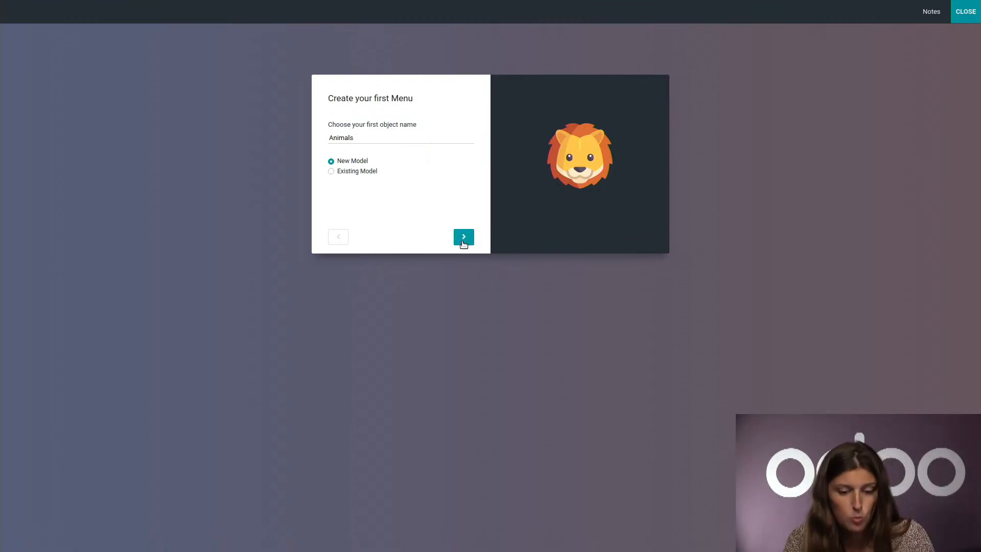
left_click(463, 243)
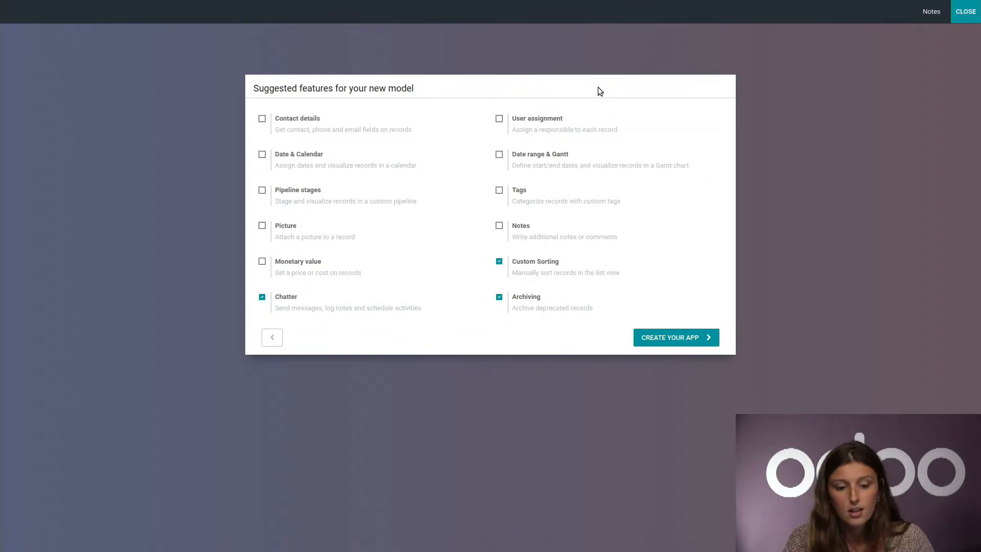
left_click(262, 226)
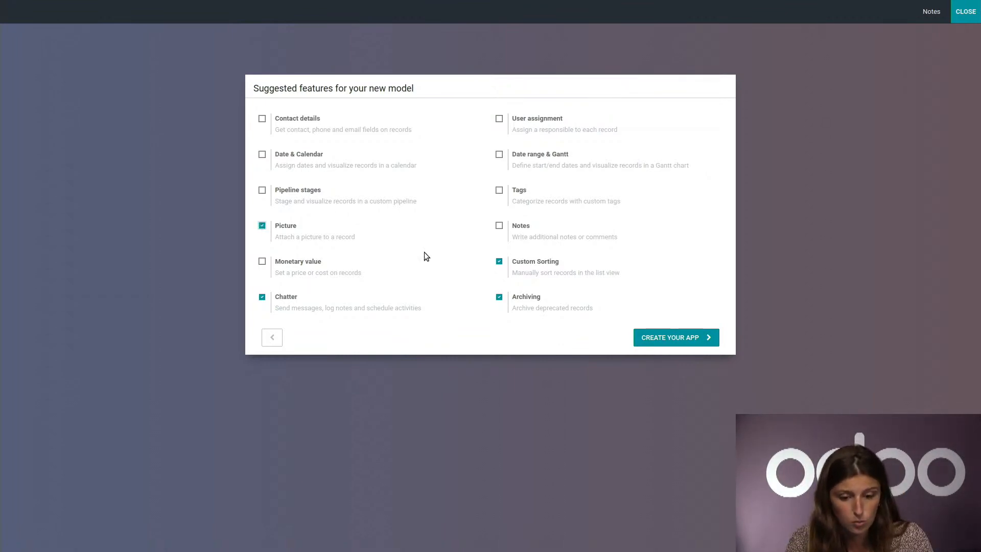
left_click(500, 225)
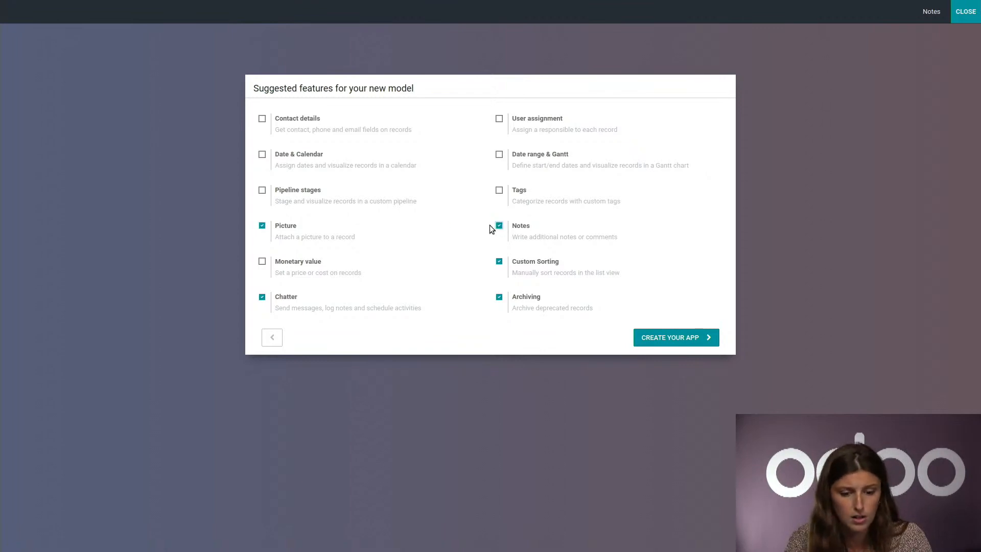
left_click(262, 191)
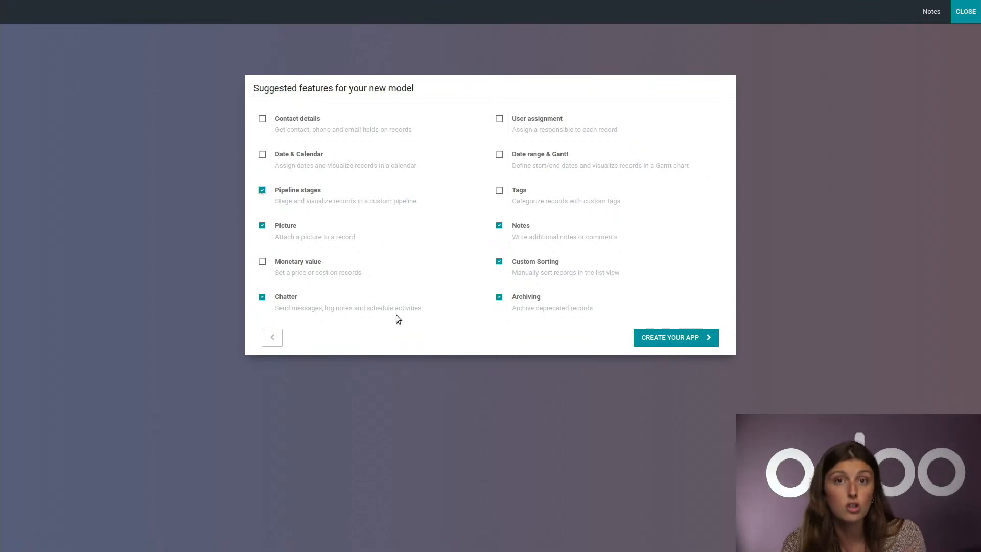
left_click(656, 339)
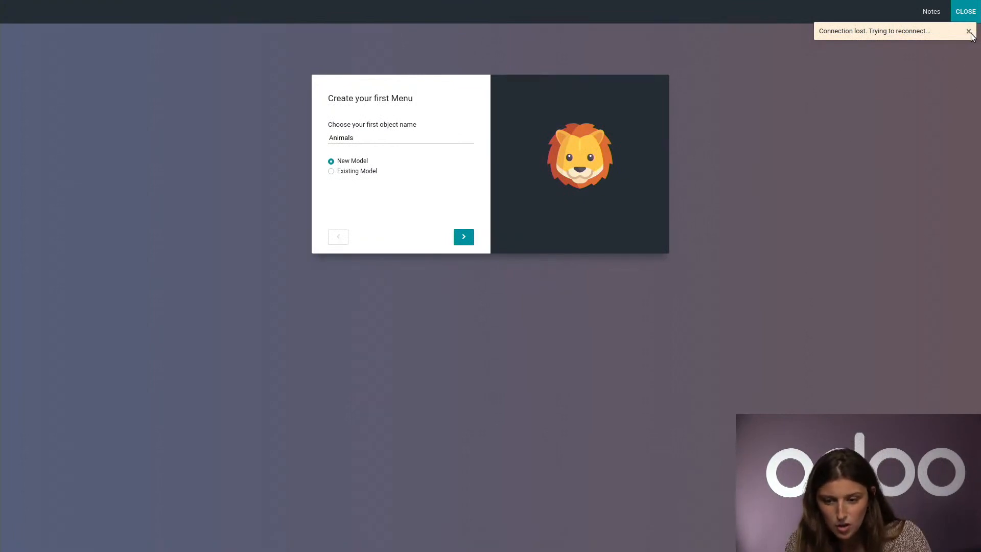
Retry creating the Animals model with Pipeline stages, Picture and Notes enabled, and dismiss the connection notice
left_click(465, 238)
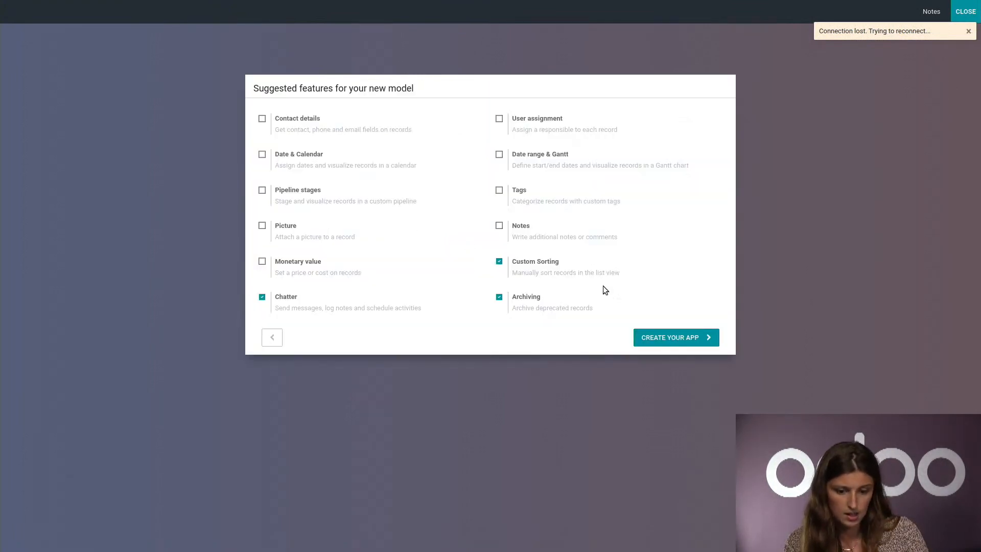
left_click(263, 190)
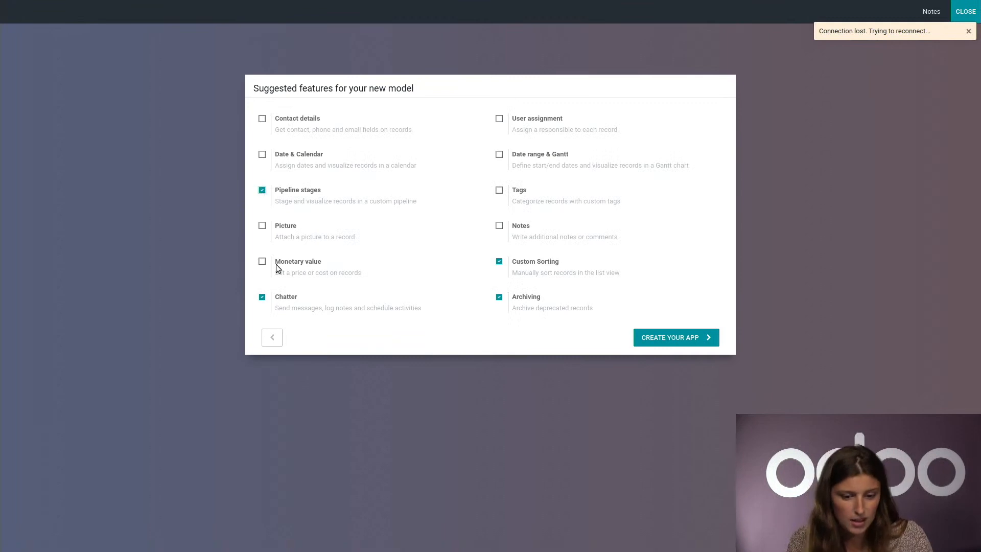
left_click(262, 225)
left_click(499, 226)
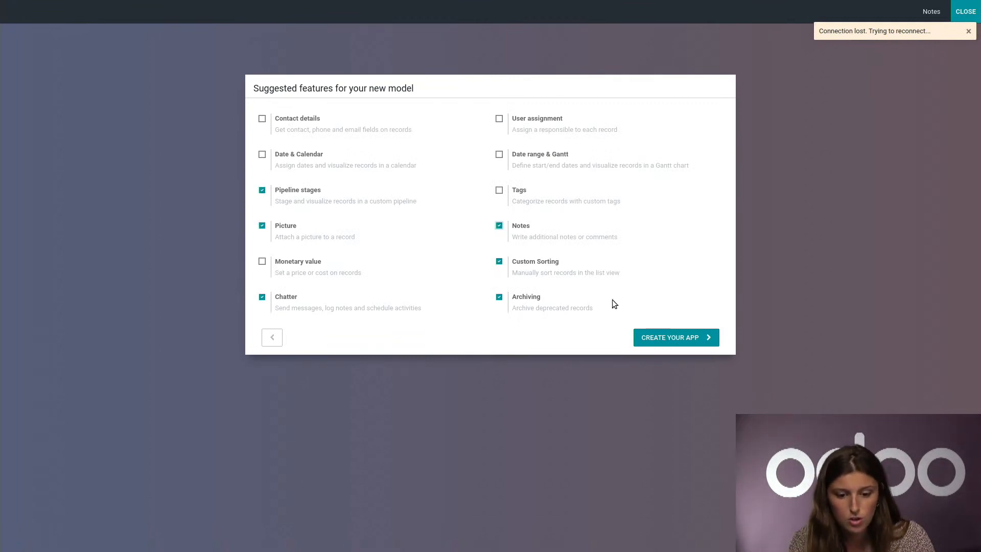
left_click(669, 338)
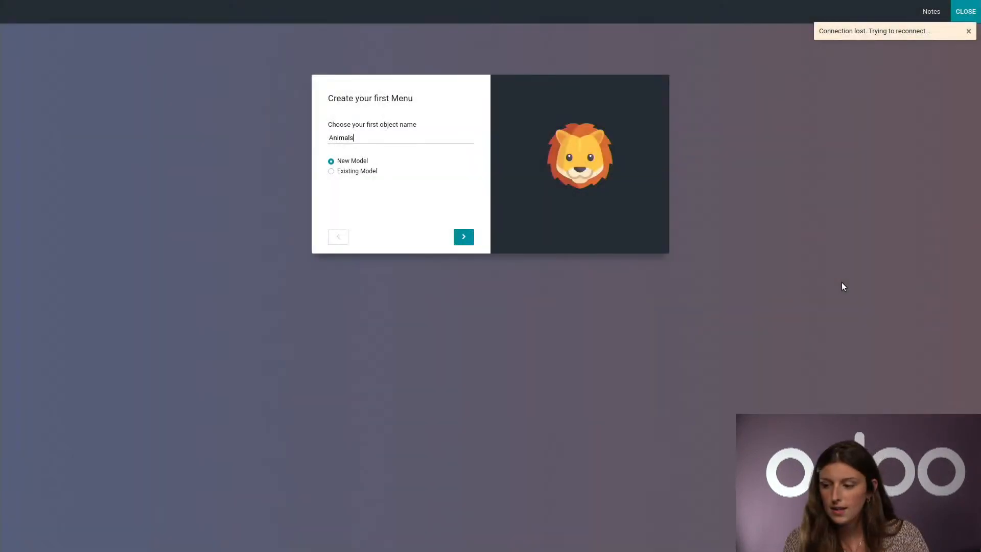
left_click(969, 32)
left_click_drag(834, 148, 962, 20)
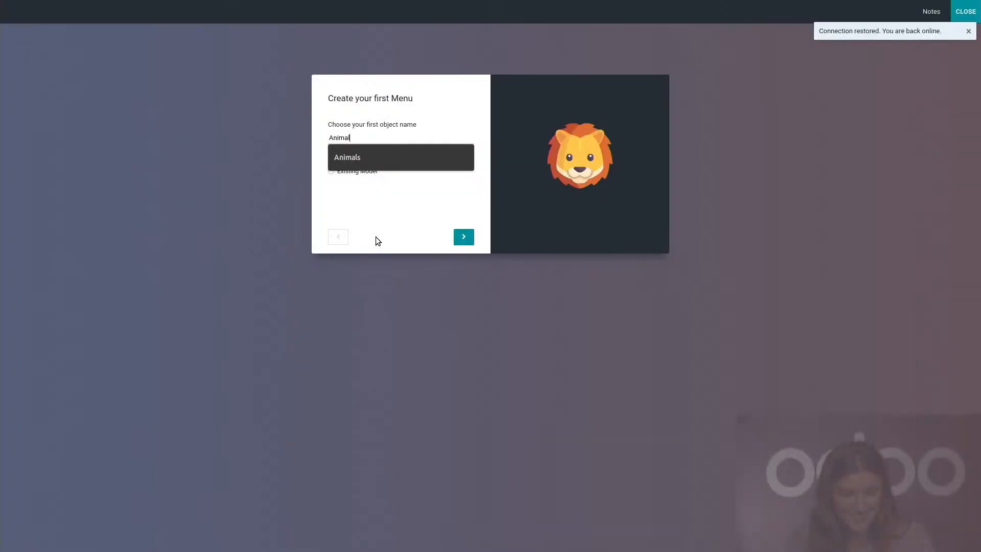
Name the first object Animals as a new model and create the app with Picture, Pipeline stages and Notes
left_click(407, 158)
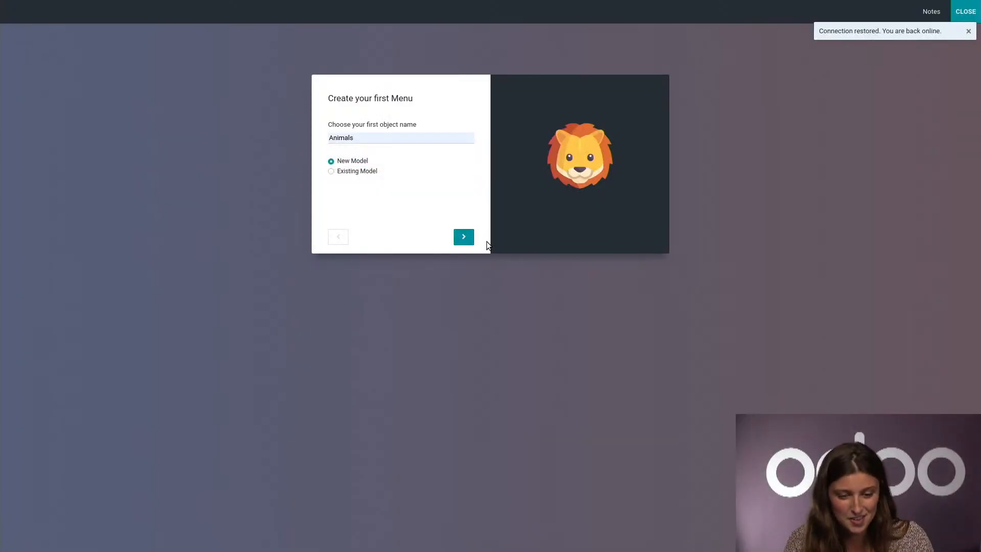
left_click(464, 237)
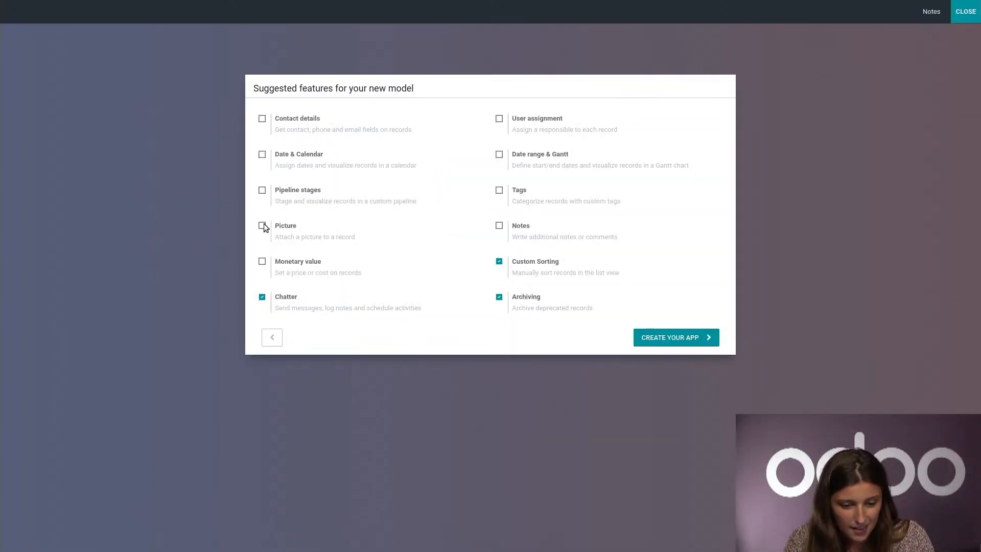
left_click(262, 190)
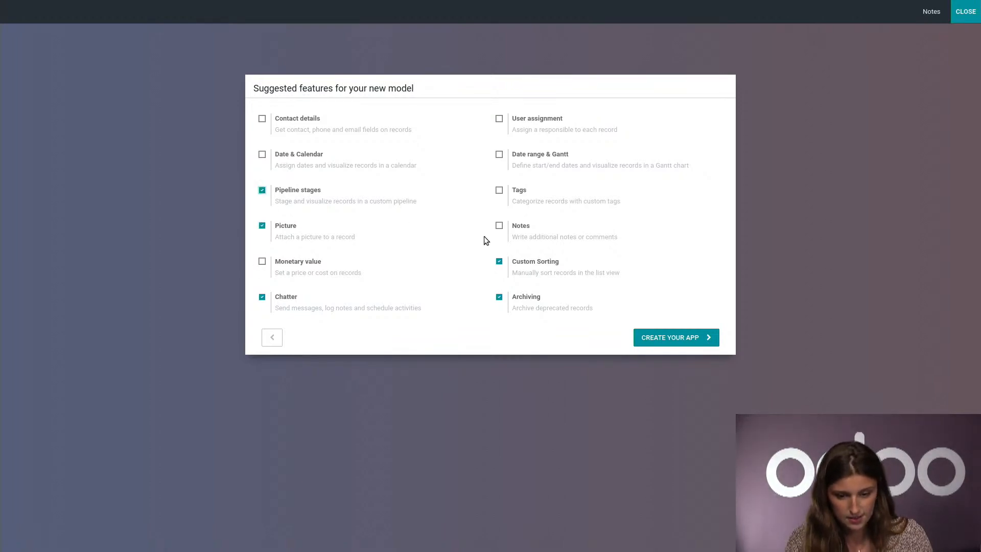
left_click(499, 226)
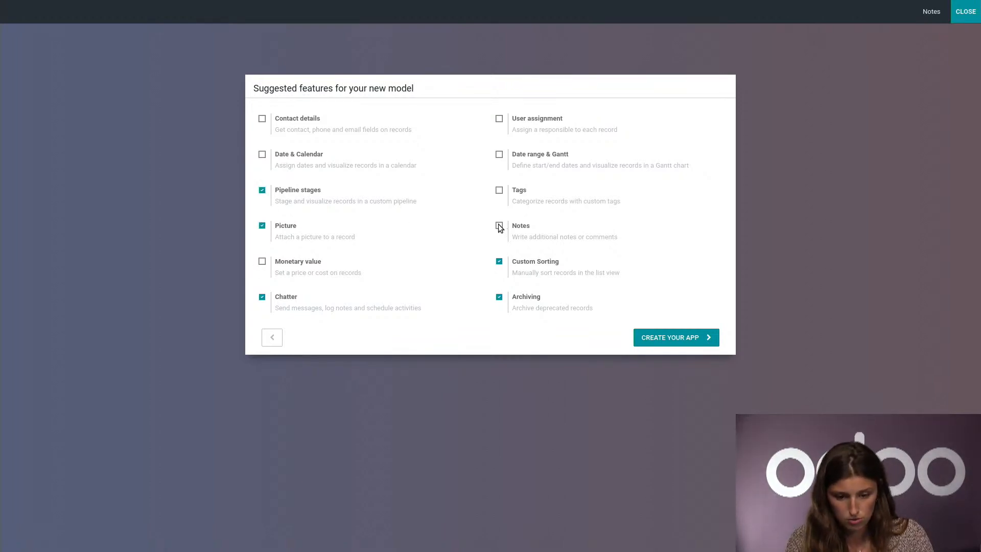
left_click(691, 340)
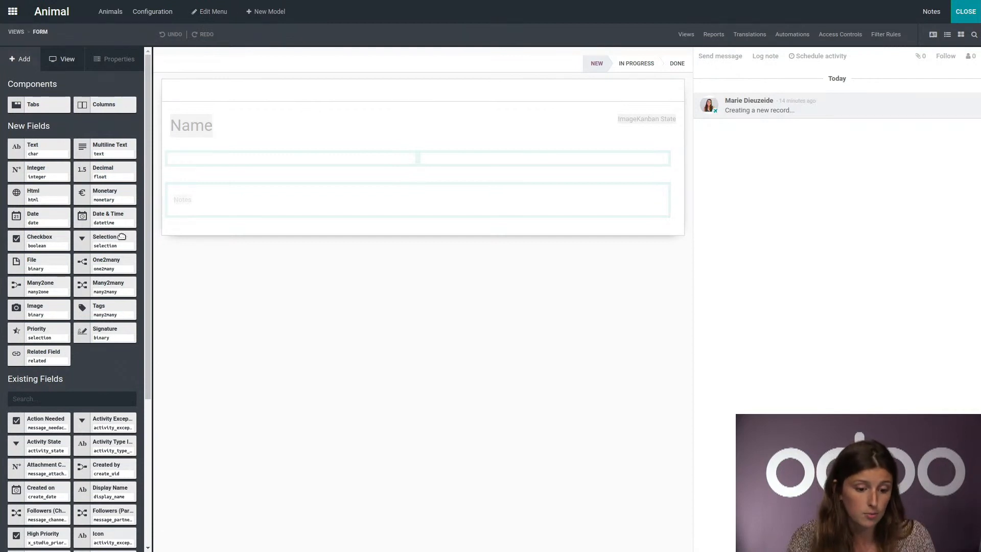
Add a Selection field to the form's first column with the values Dog, Cat and Crocodile
left_click_drag(97, 245, 235, 167)
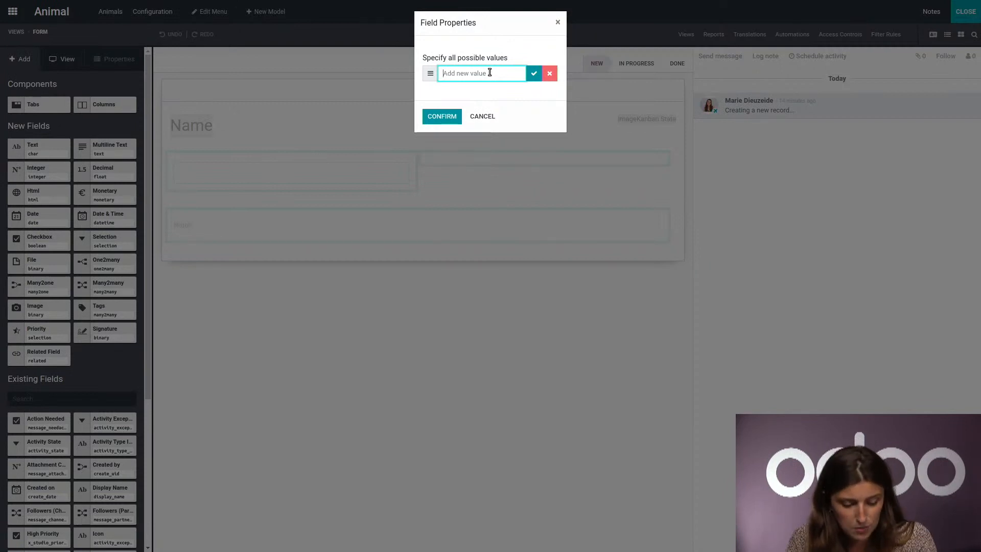
type("Dog")
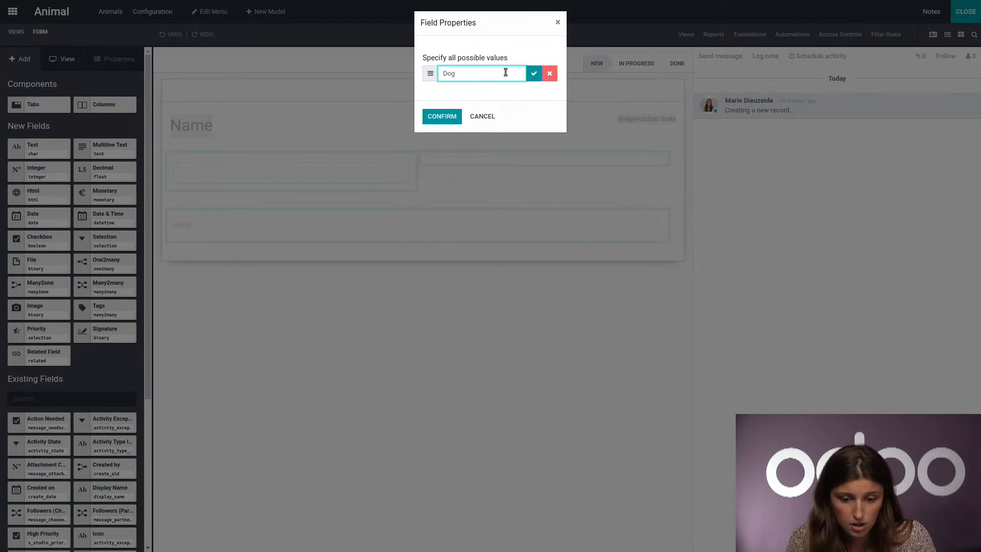
left_click(534, 74)
type("Ca")
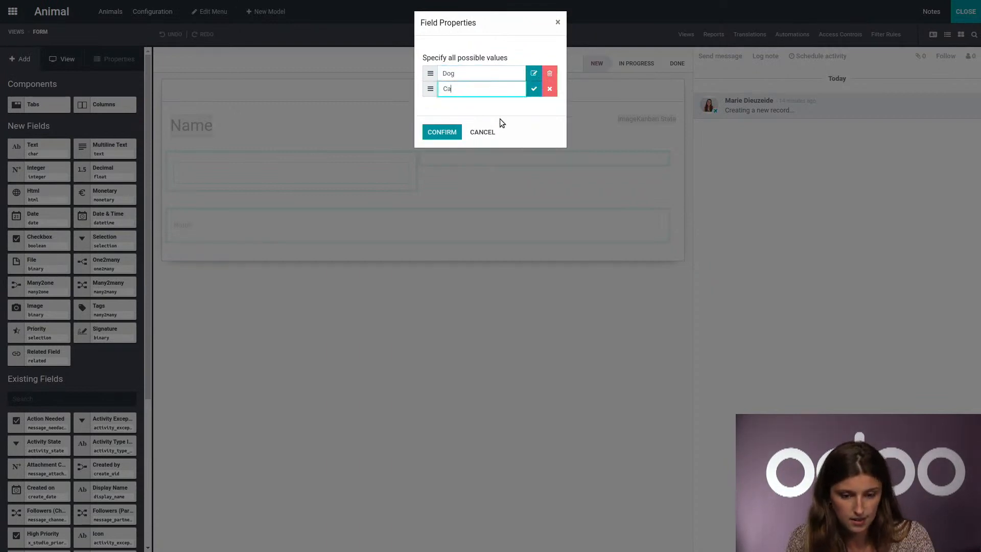
type("t")
left_click(534, 89)
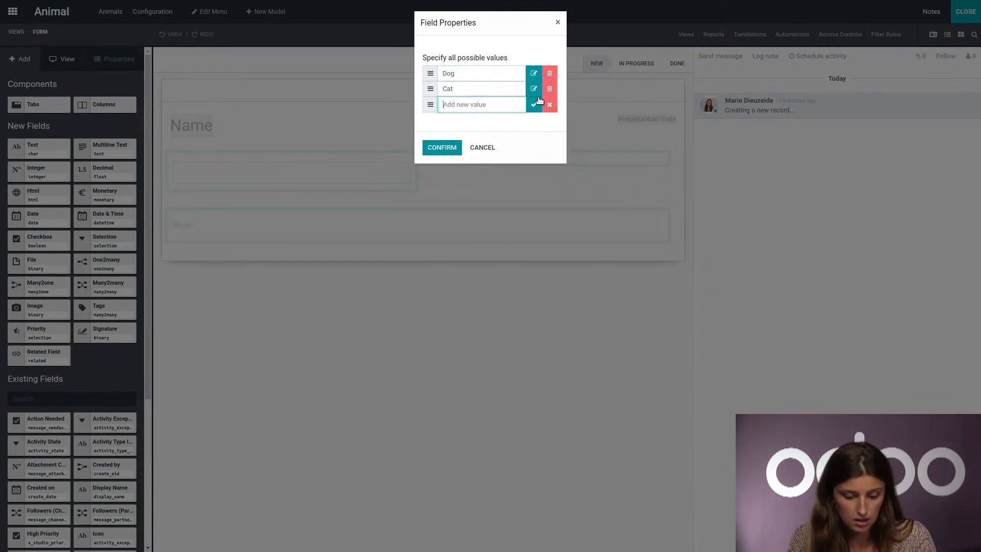
type("Crocodile")
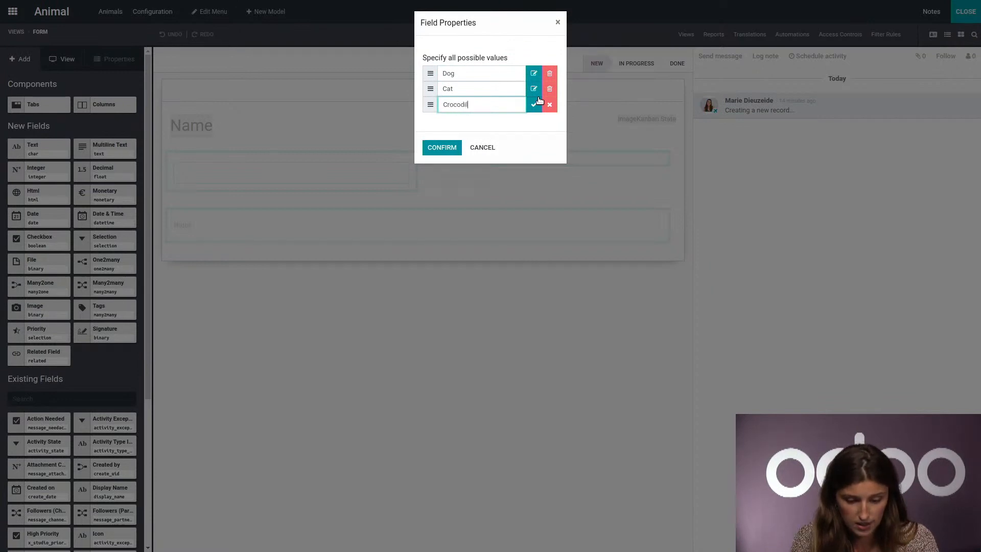
left_click(441, 148)
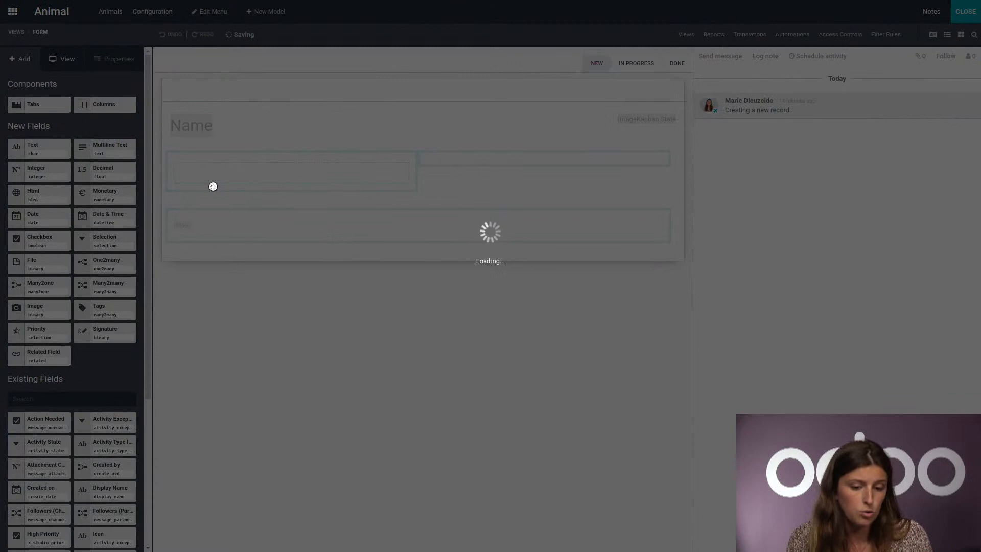
Set the new selection field's label to Type
type("T")
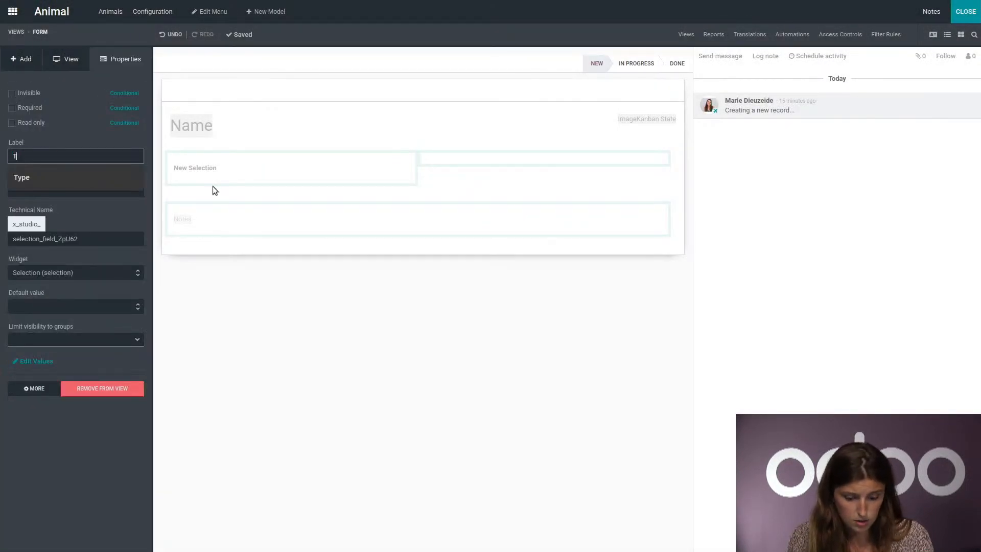
type("Ype")
left_click(62, 179)
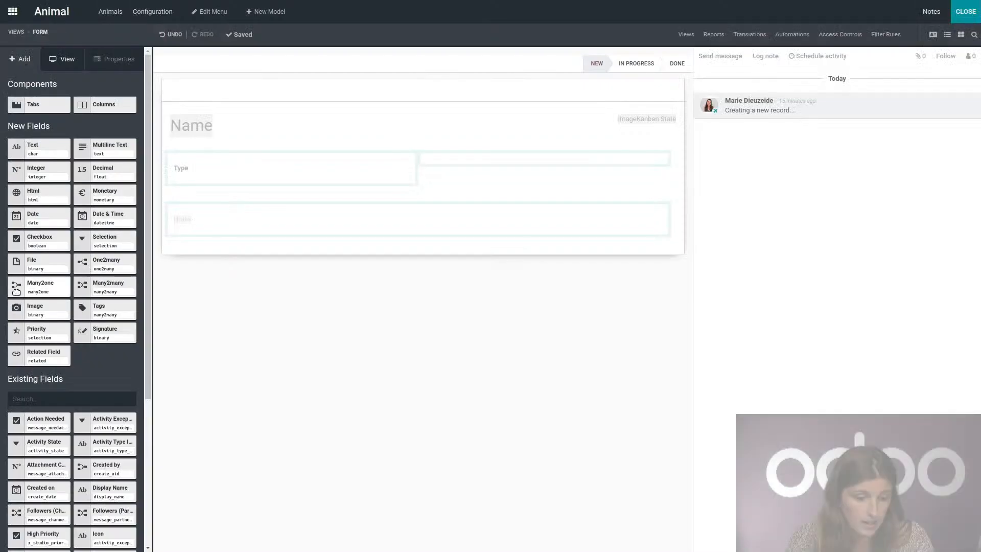
Add a Many2one field related to Contact in the form's second column, beside Type
left_click_drag(17, 290, 457, 170)
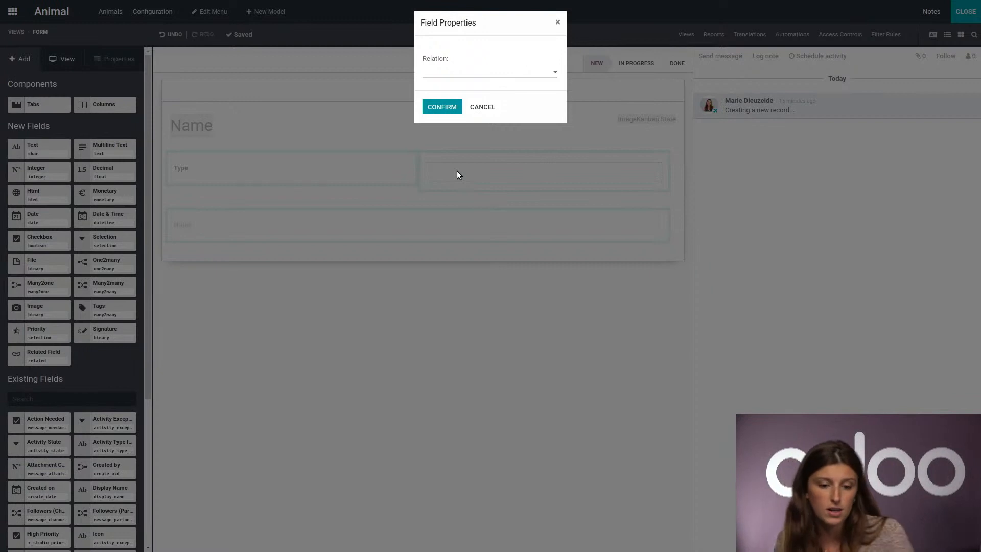
left_click(439, 73)
type("co")
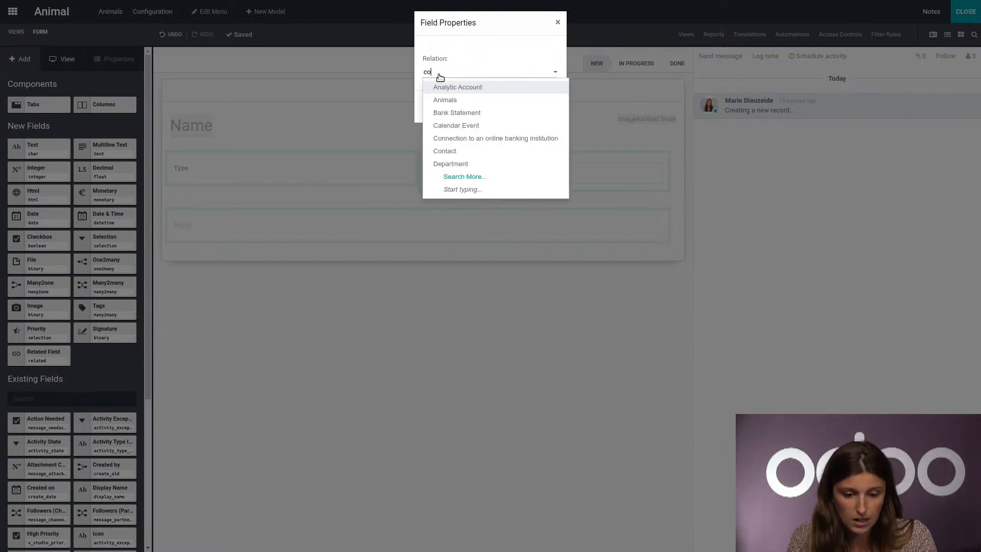
type("n")
left_click(449, 98)
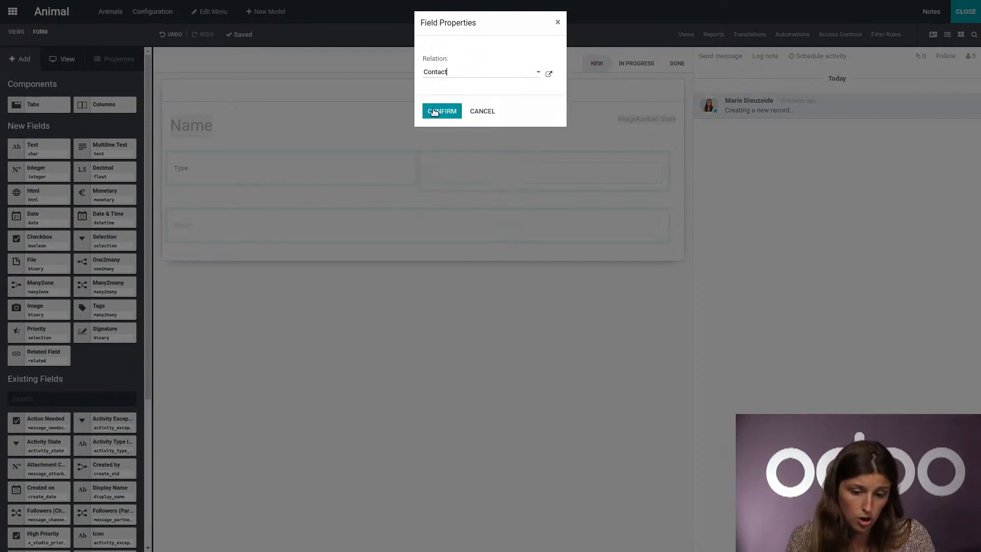
left_click(435, 112)
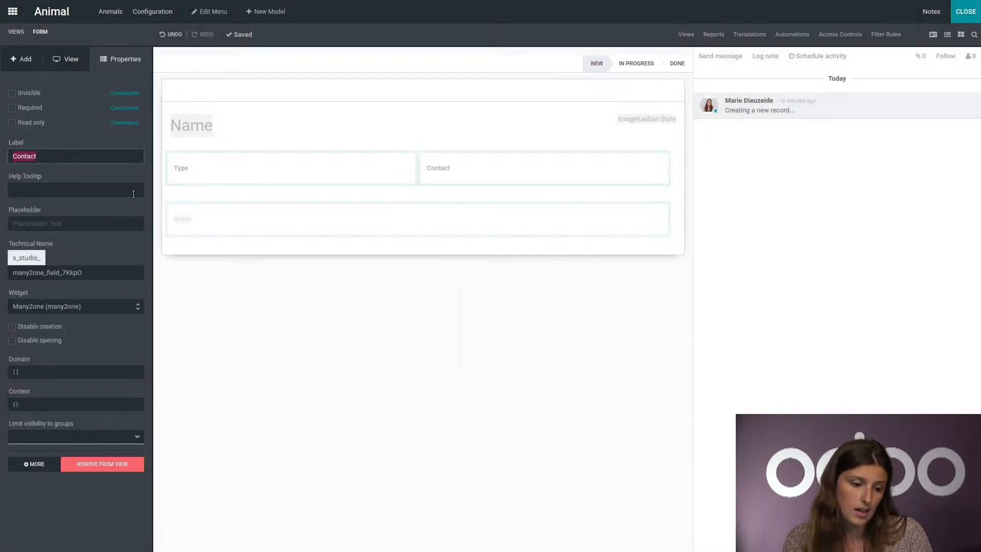
Rename the contact relation field's label to Vet
key("BackSpace")
type("Vet")
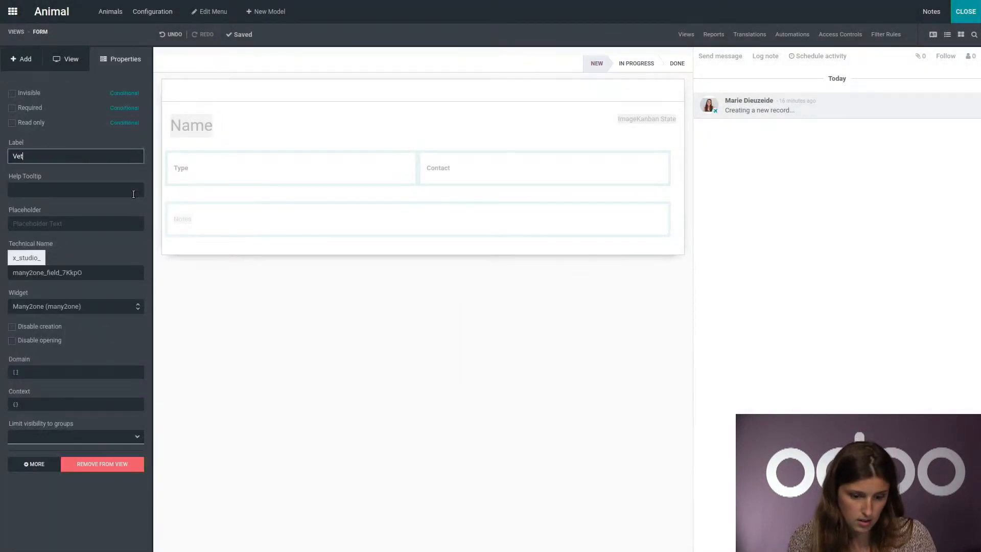
left_click(374, 332)
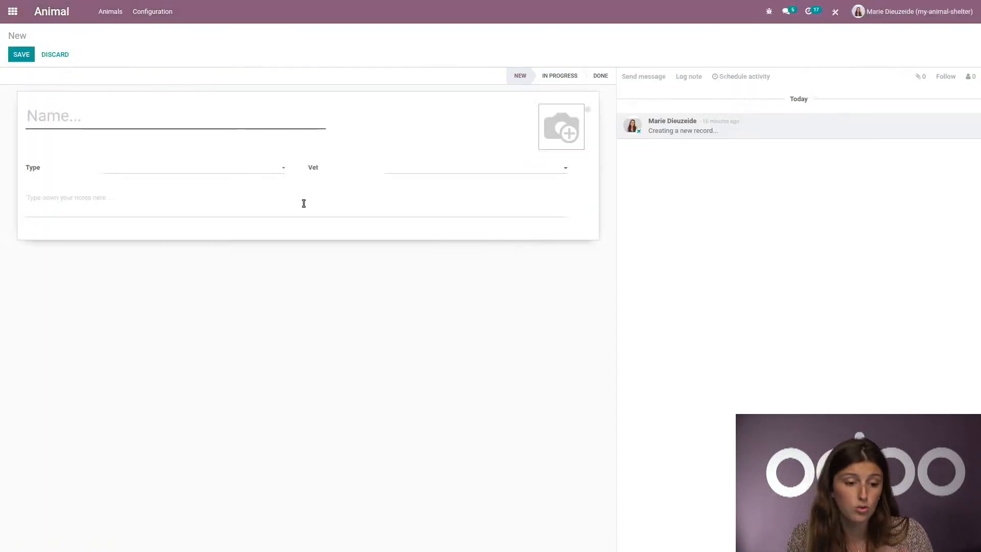
Open the Animals first S.A. record in the Contacts app and start customizing its form in Studio
left_click(13, 11)
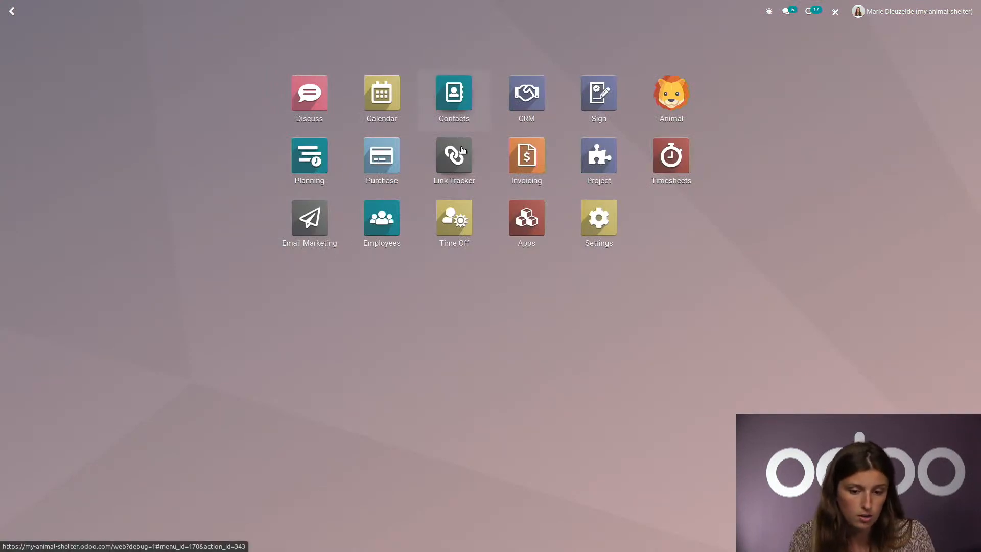
left_click(454, 97)
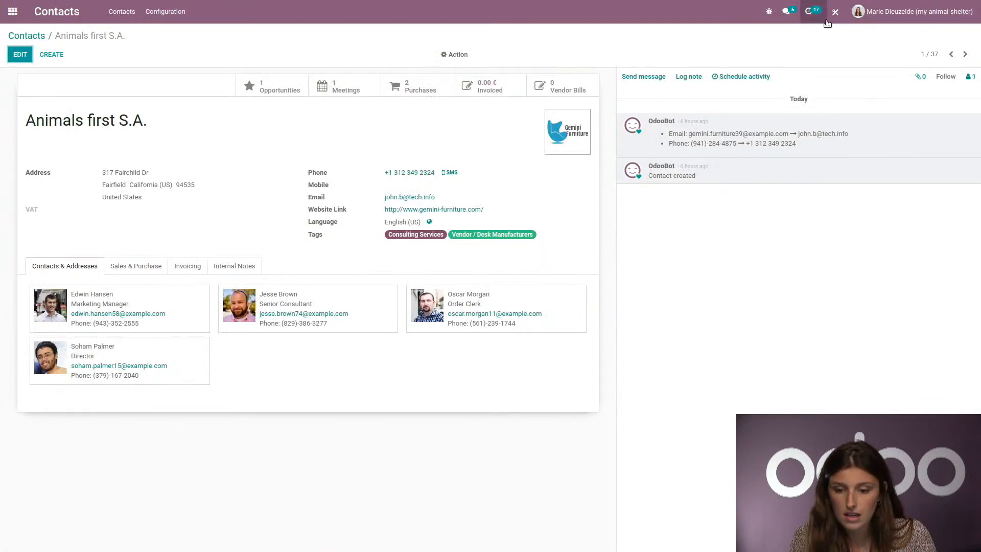
left_click(835, 13)
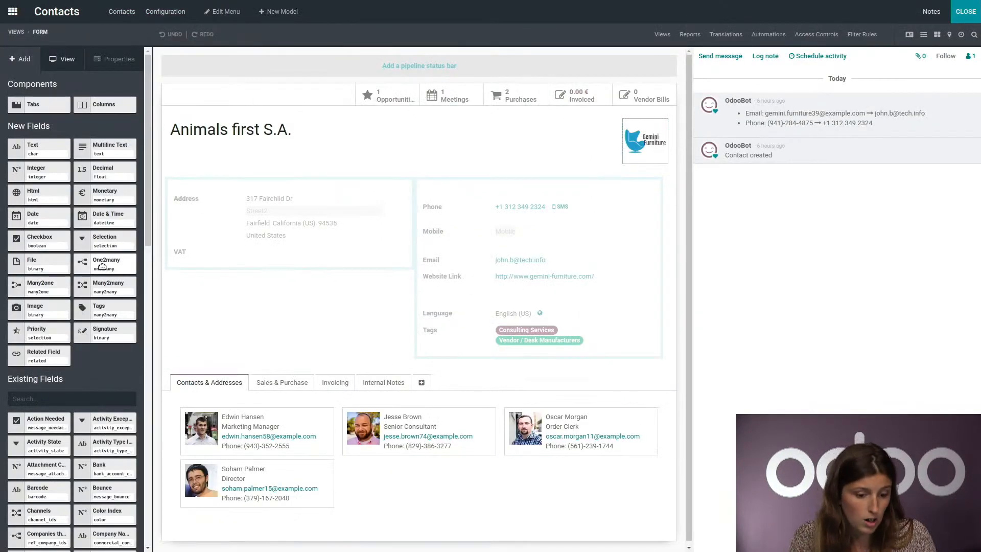
Add a One2many field below VAT on the contact form, related to Vet (Animals)
left_click_drag(102, 266, 229, 265)
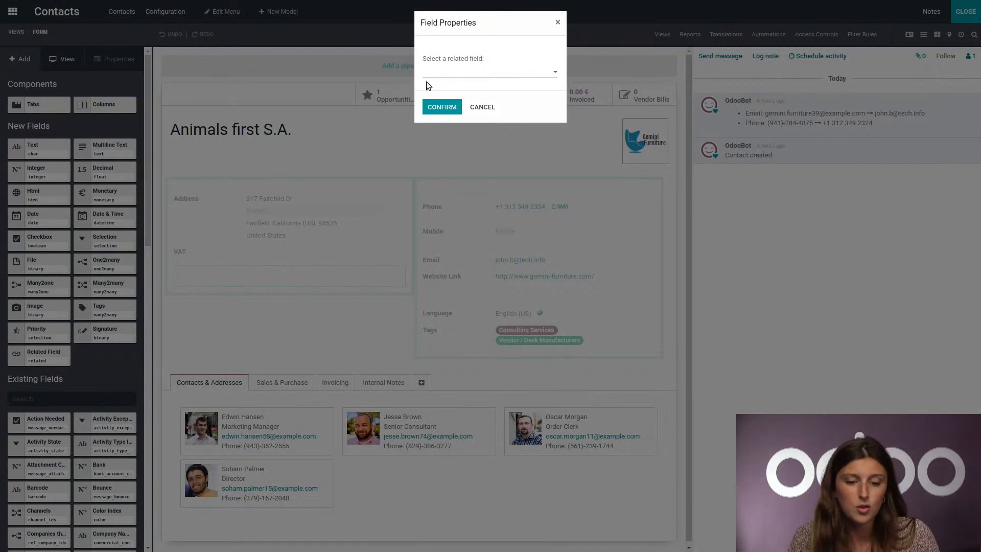
left_click(440, 75)
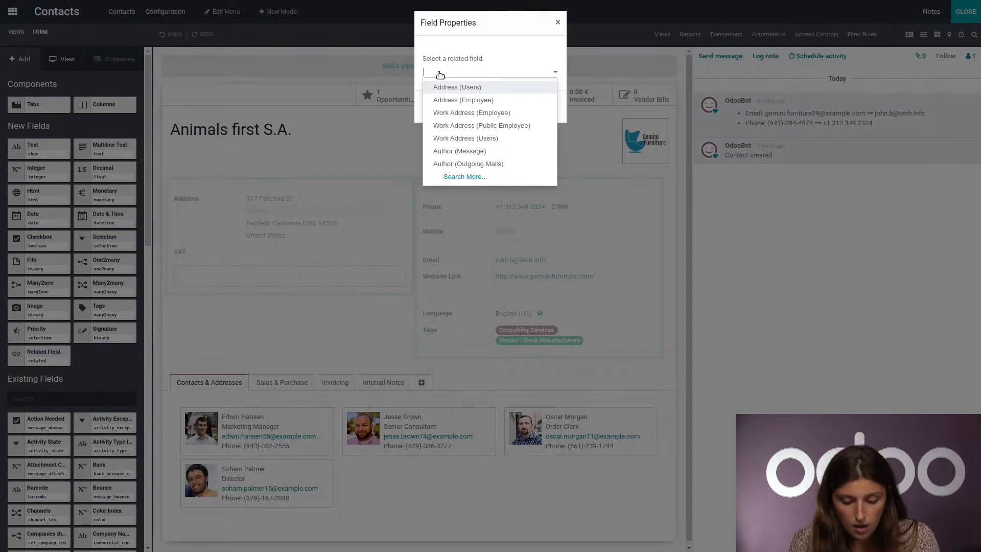
type("vet")
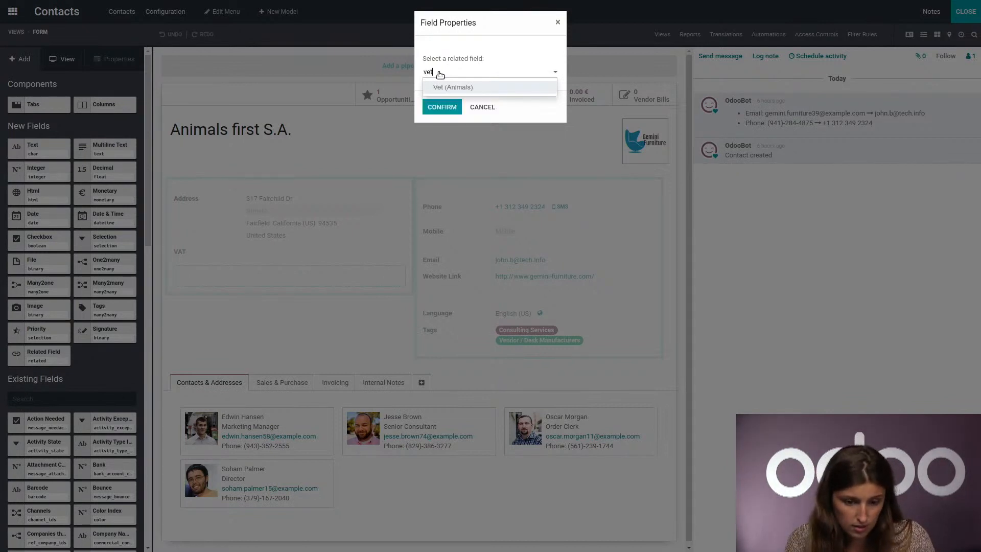
left_click(433, 88)
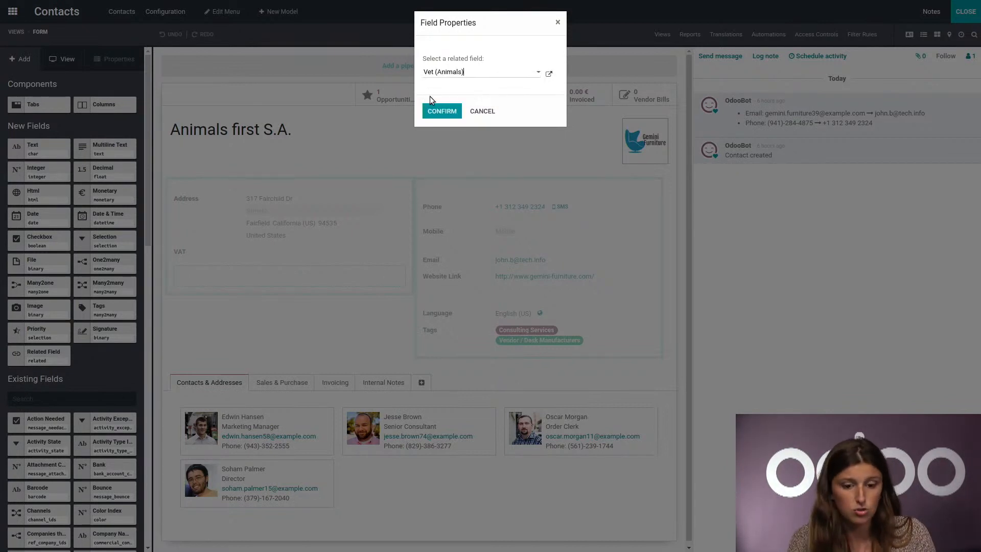
left_click(451, 116)
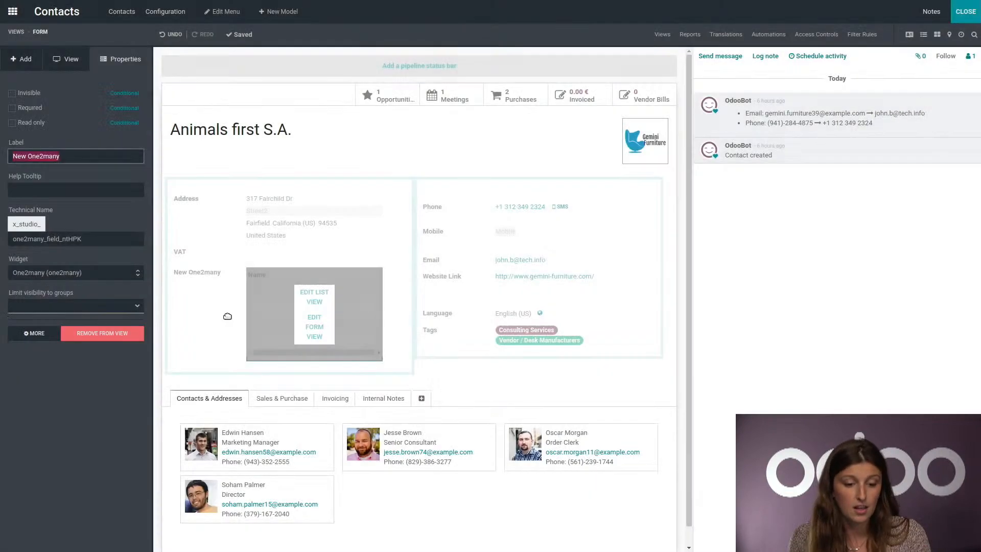
Label the new One2many field Animals and leave Studio
key("BackSpace")
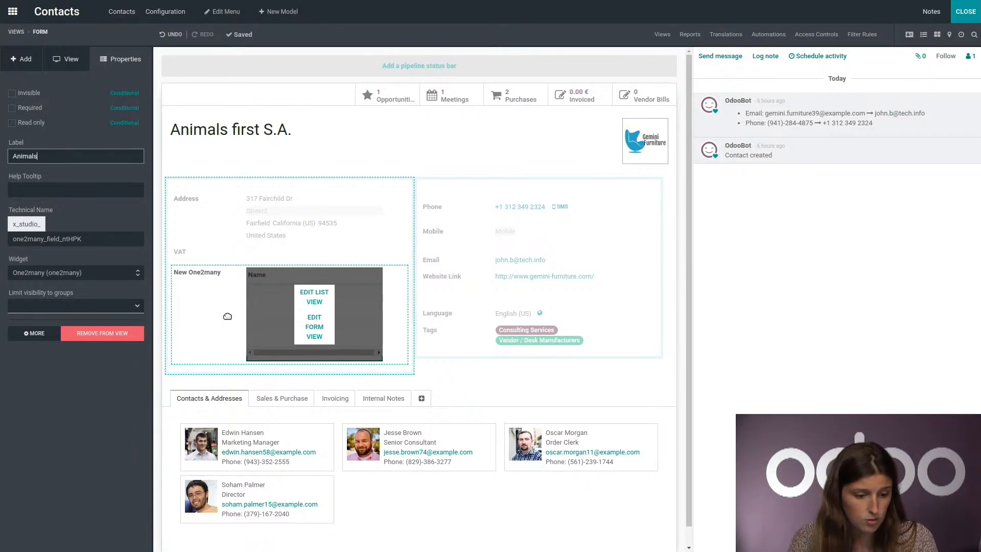
left_click(415, 151)
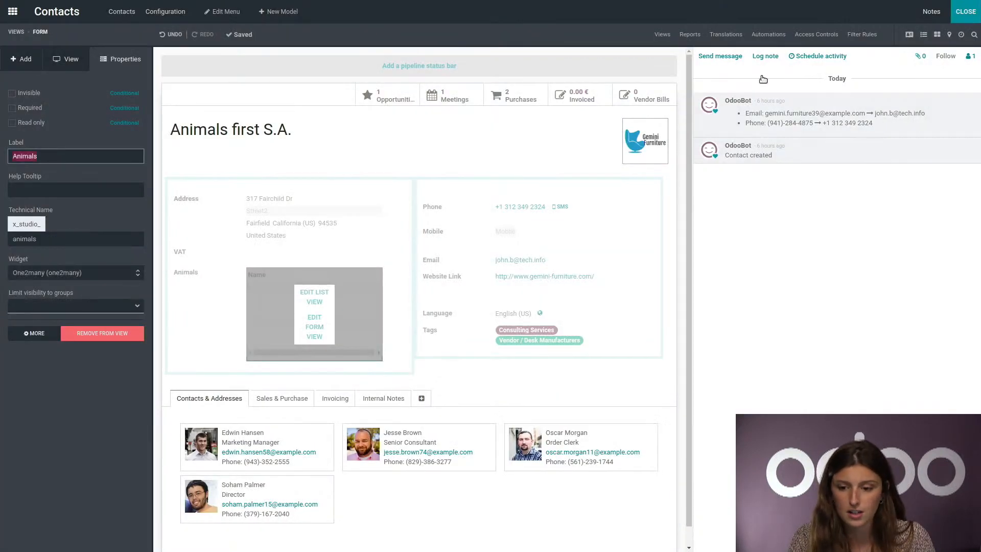
left_click(966, 12)
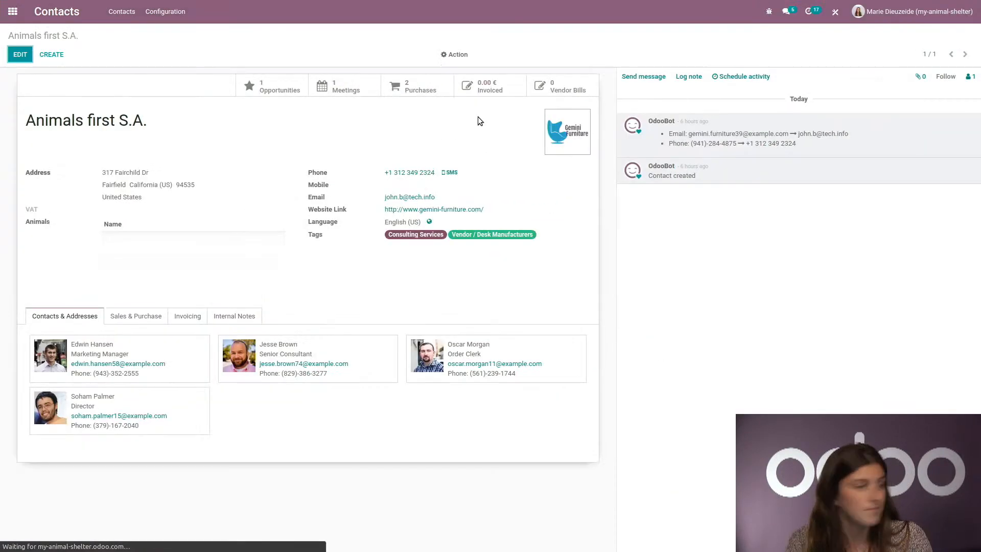
Switch to the Animal app and load animals.xlsx from Downloads for a records import
left_click(13, 11)
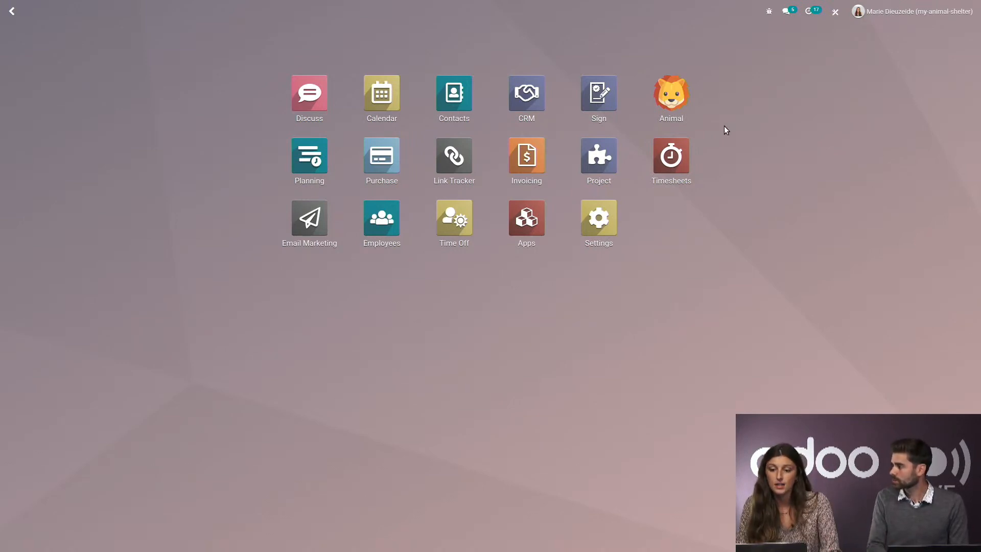
left_click(676, 103)
left_click(594, 53)
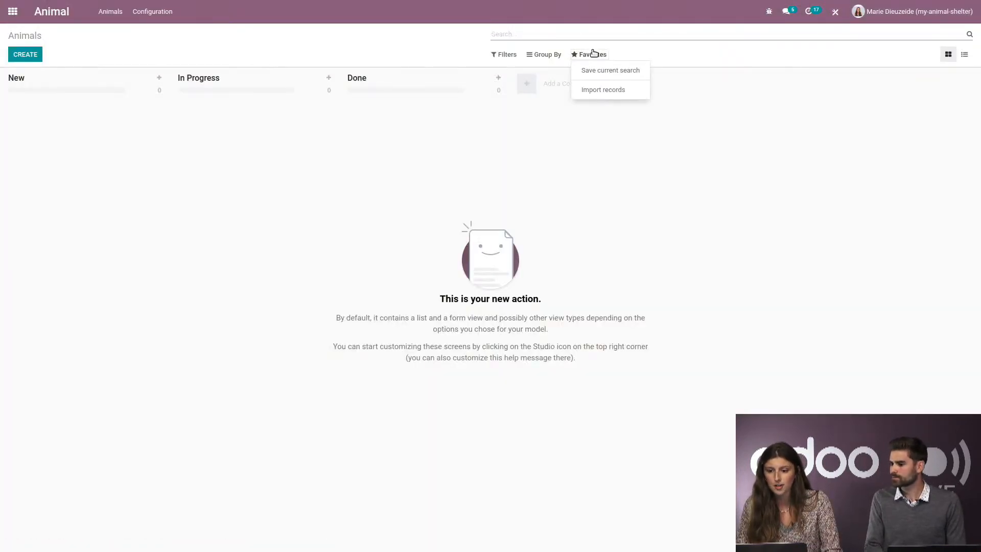
left_click(608, 90)
left_click(17, 59)
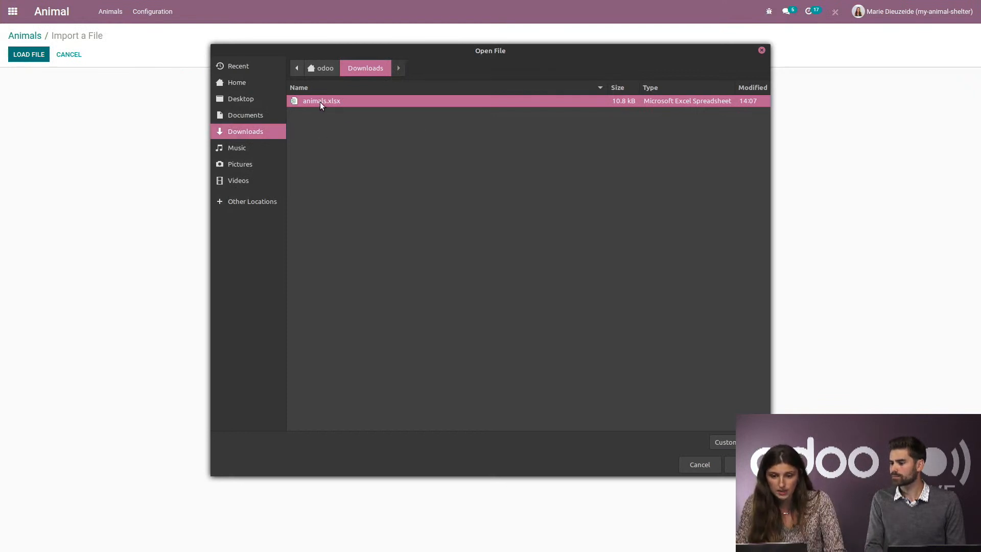
left_click(746, 464)
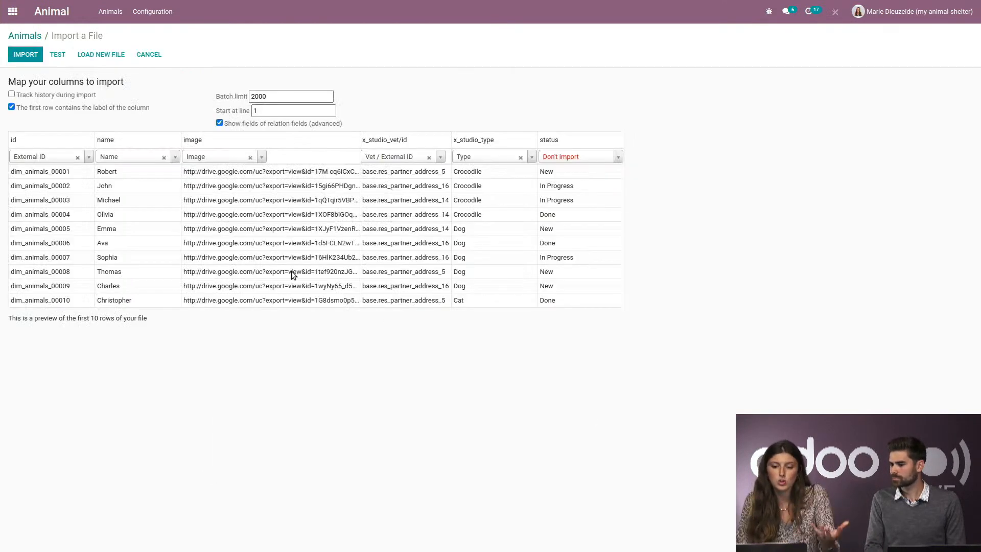
Map the status column of the import file to the Stage field
left_click(620, 160)
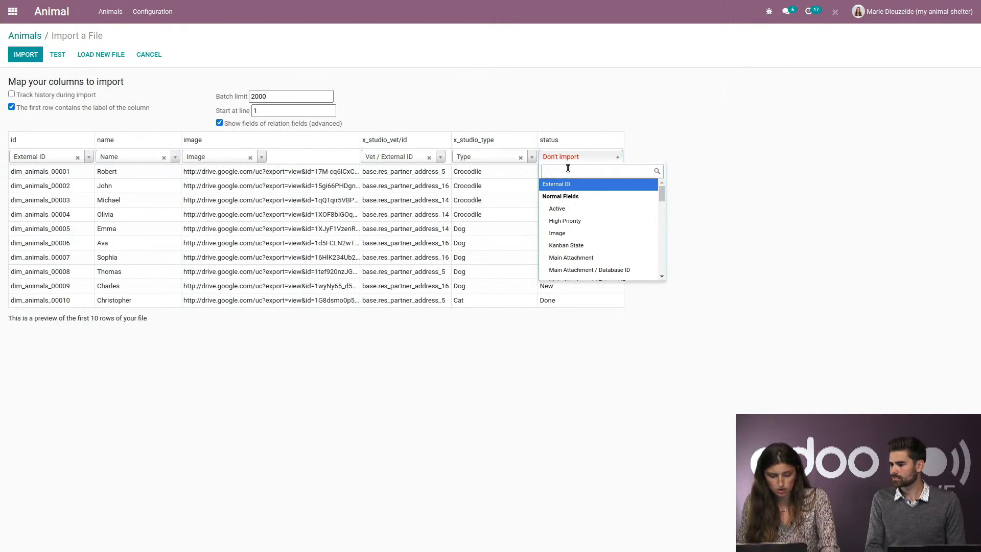
type("sta")
left_click(559, 209)
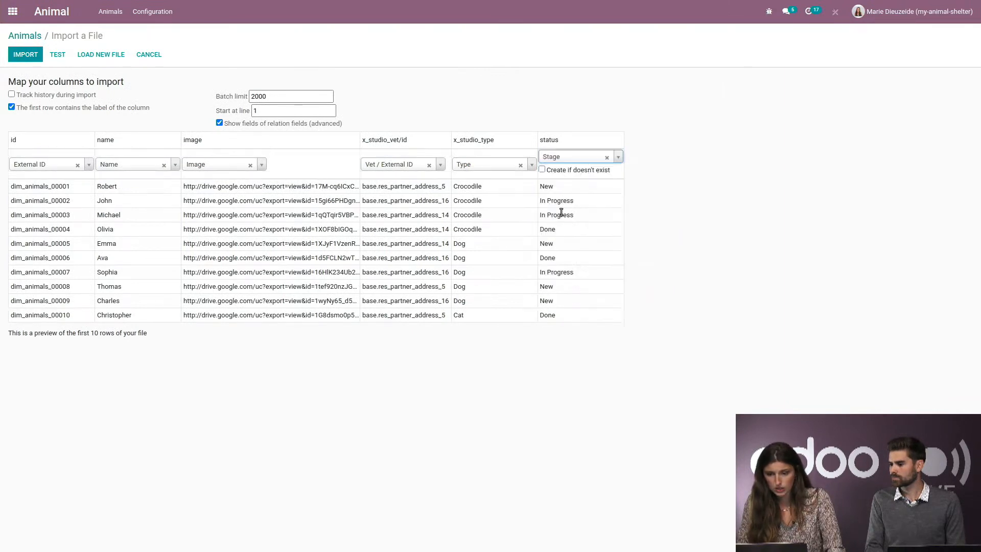
Test the mapped file and import the animal records
left_click(57, 55)
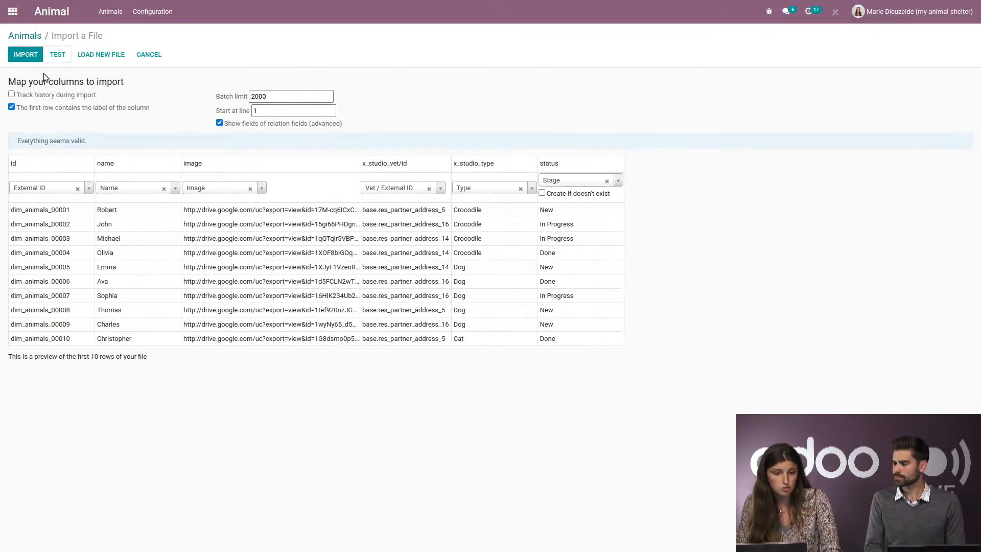
left_click(35, 55)
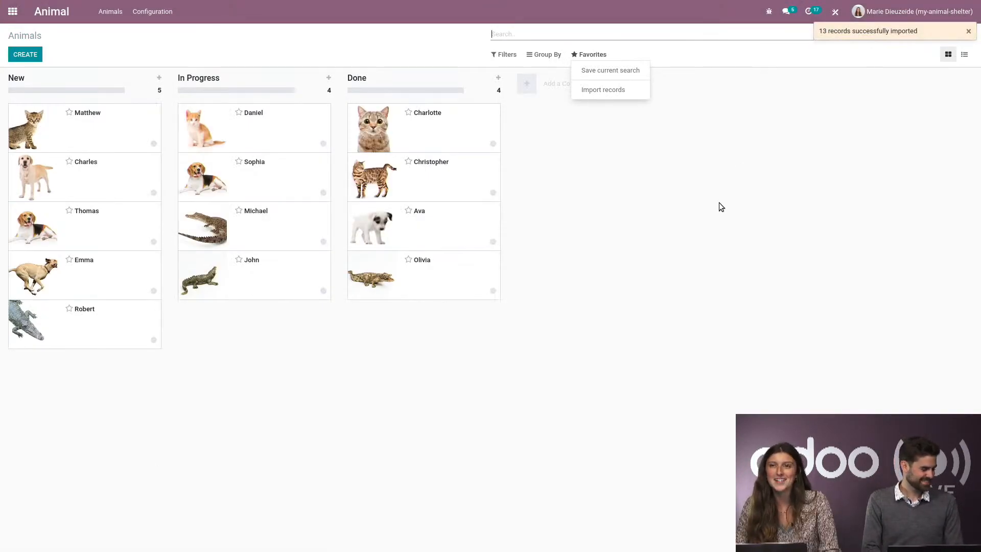
left_click(670, 155)
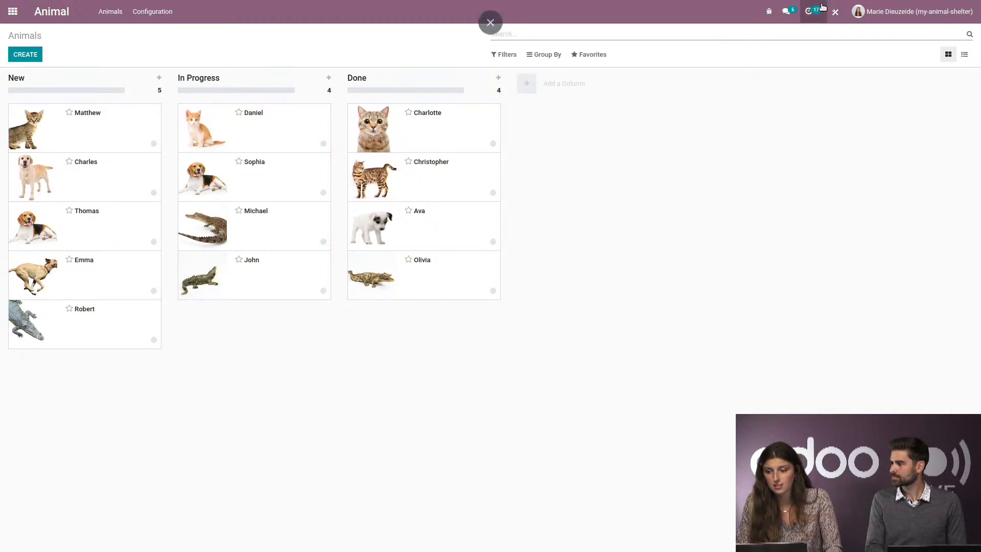
Create a new External report for the animals model in Studio
left_click(836, 16)
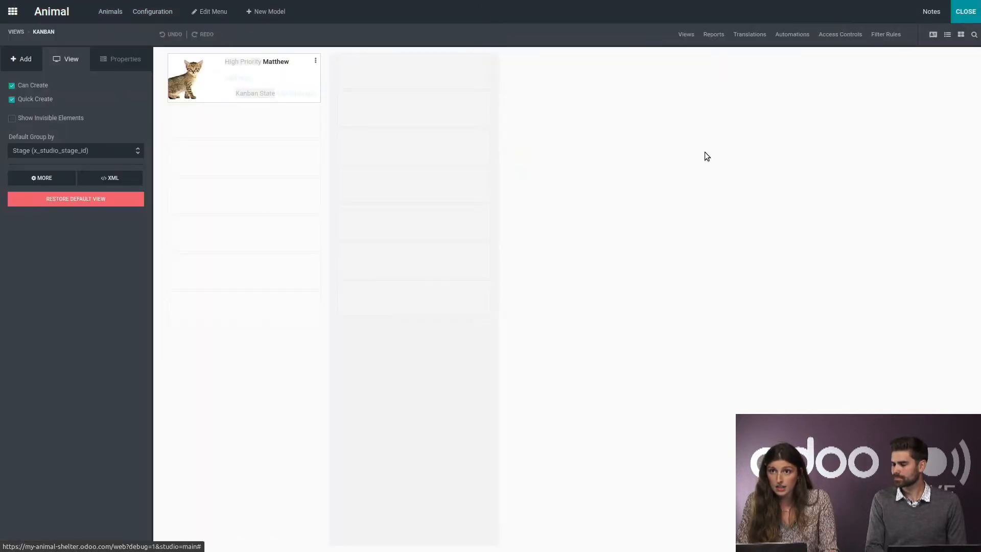
left_click(714, 38)
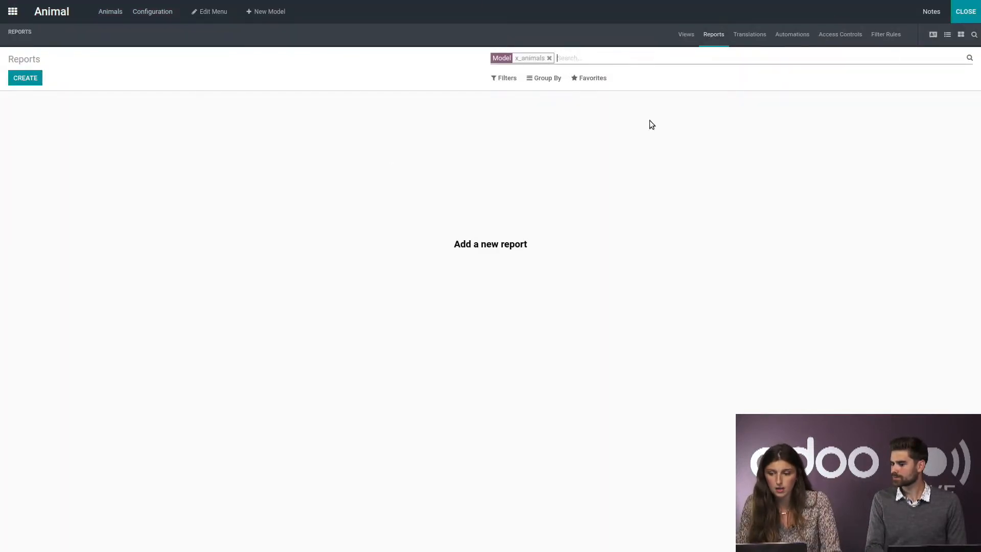
left_click(24, 82)
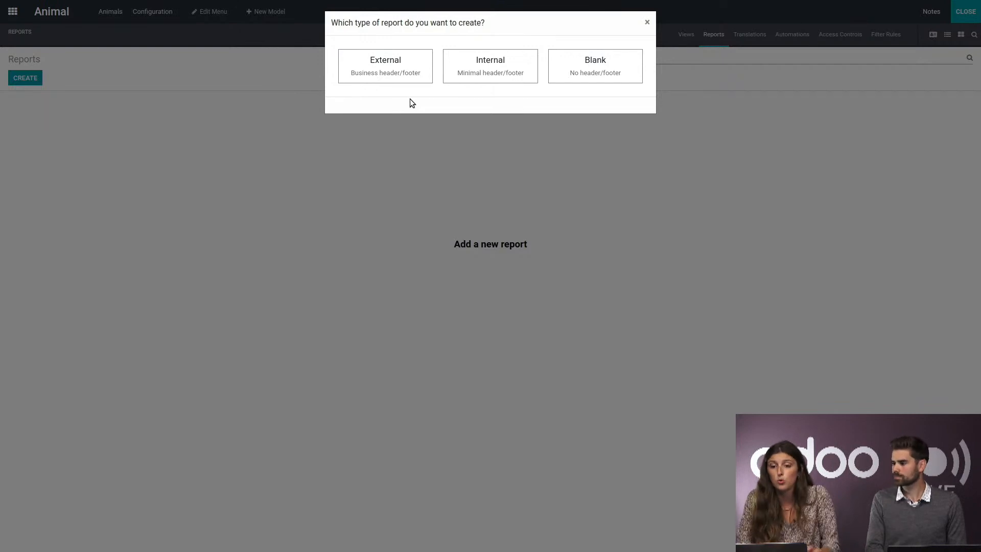
left_click(387, 64)
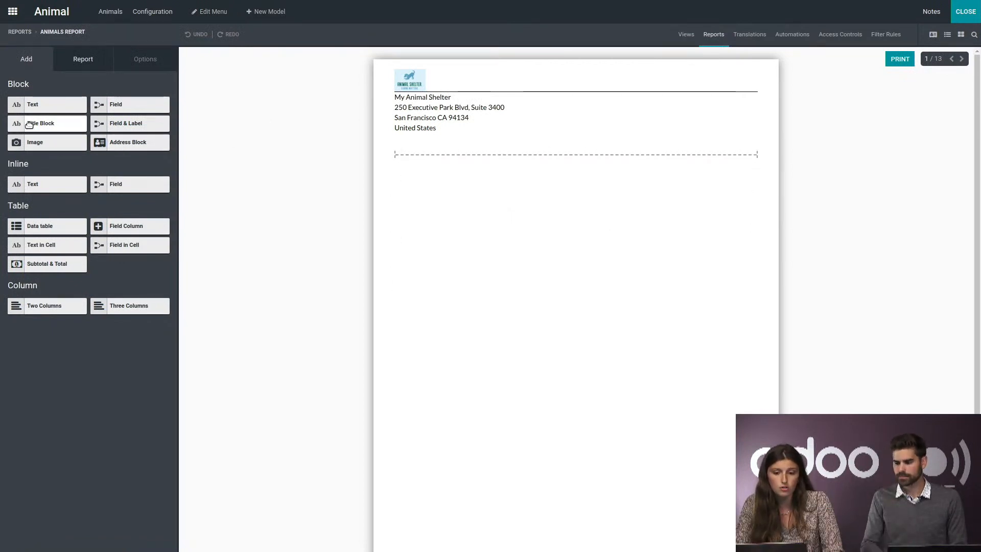
Add a title block below the report's company address and set its text to Animal Card
left_click_drag(29, 125, 460, 156)
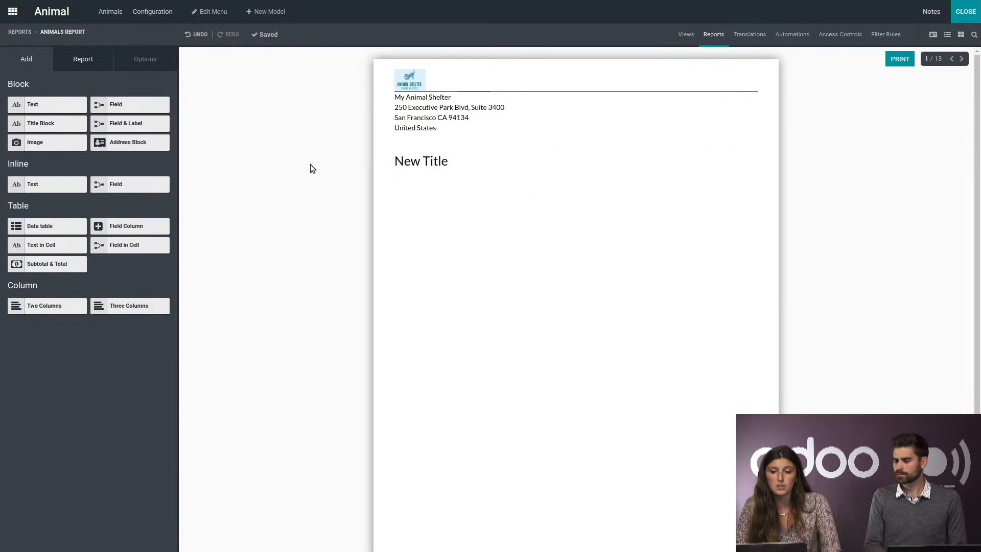
left_click(429, 163)
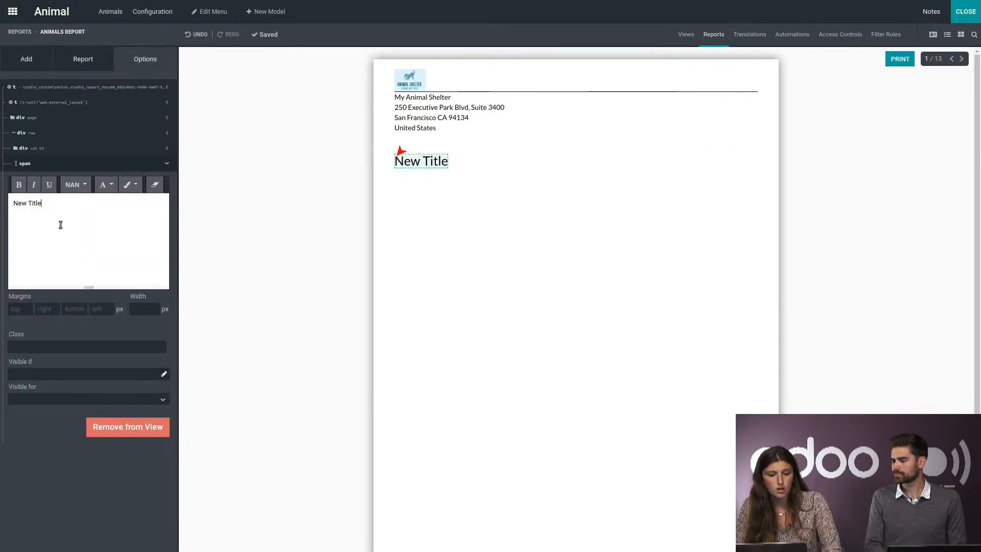
key("ctrl+a")
key("BackSpace")
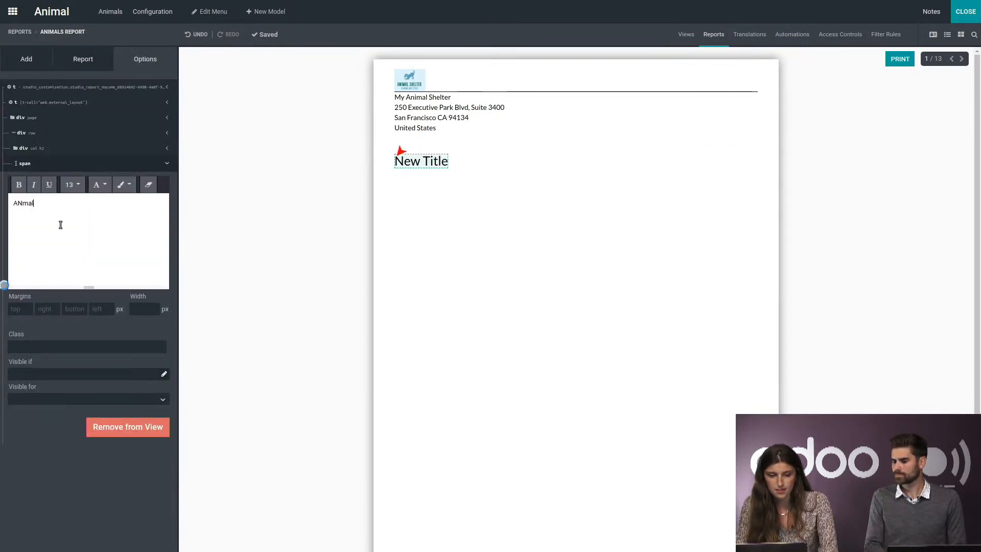
key("BackSpace")
key("BackSpace")
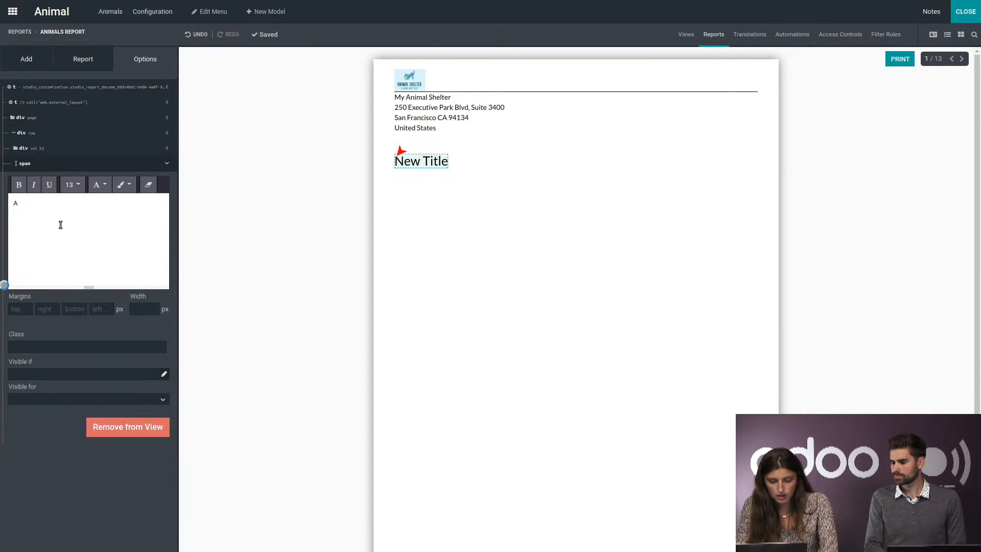
type("Animal")
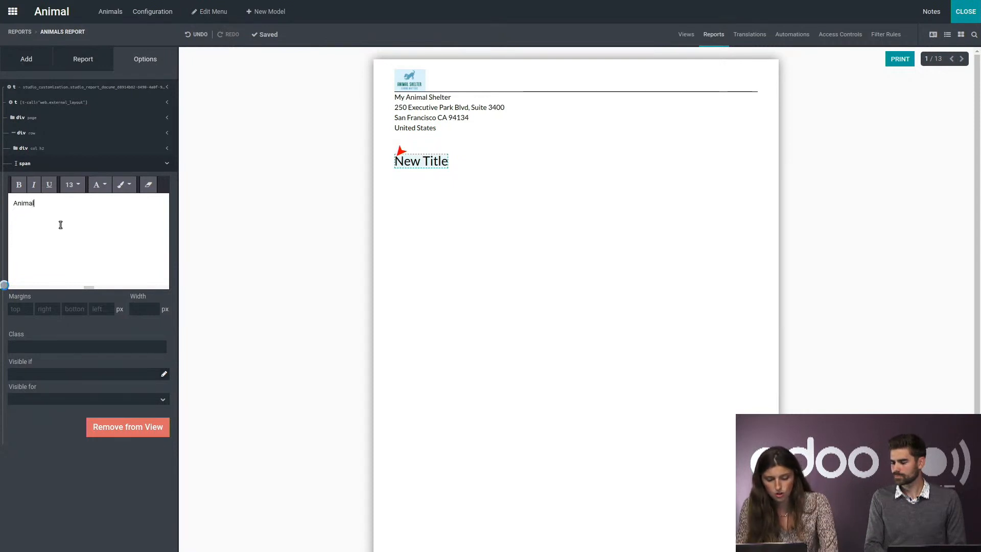
type(" Ca")
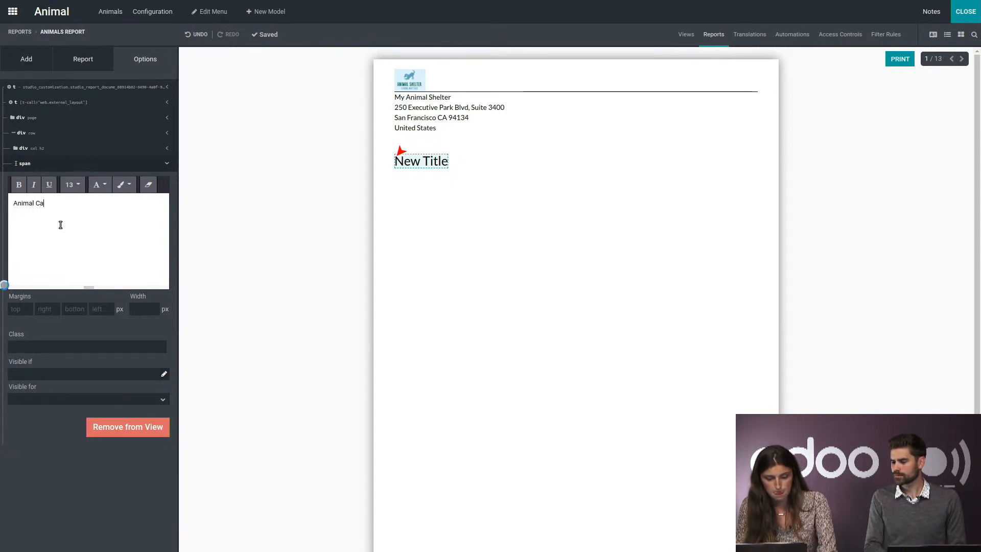
type("rd")
left_click(350, 238)
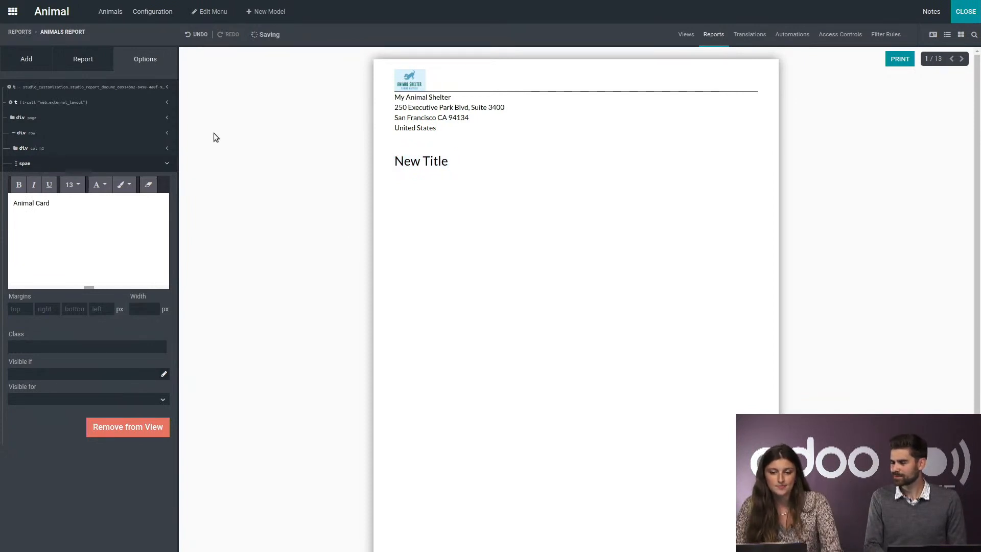
Add a field block under the Animal Card title showing the Image field of doc (Animals)
left_click(29, 60)
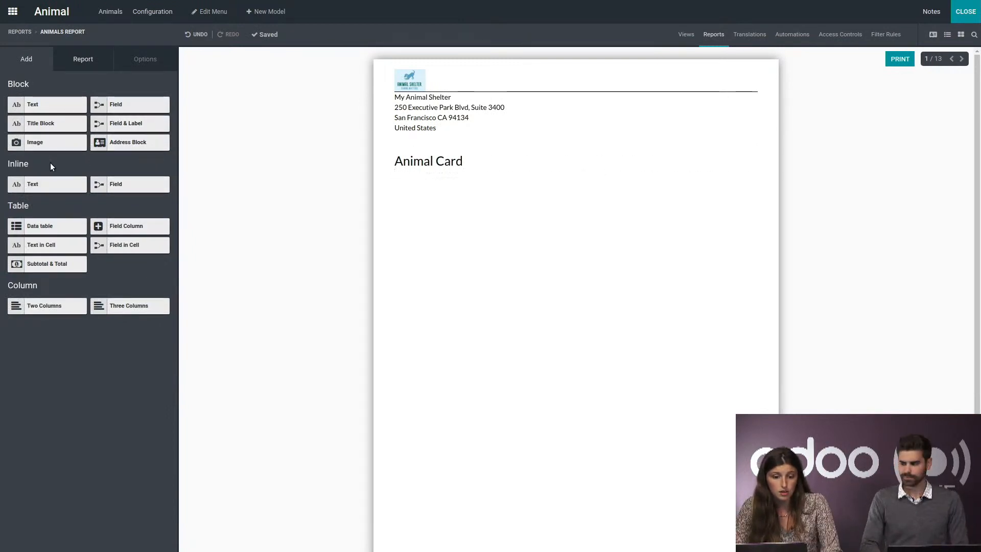
left_click_drag(123, 113, 435, 201)
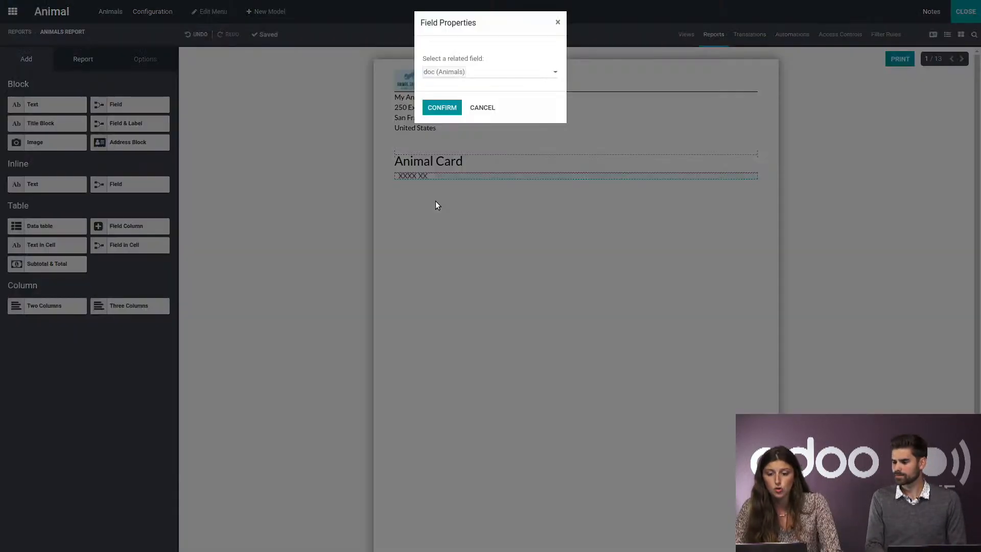
left_click(485, 76)
left_click(470, 117)
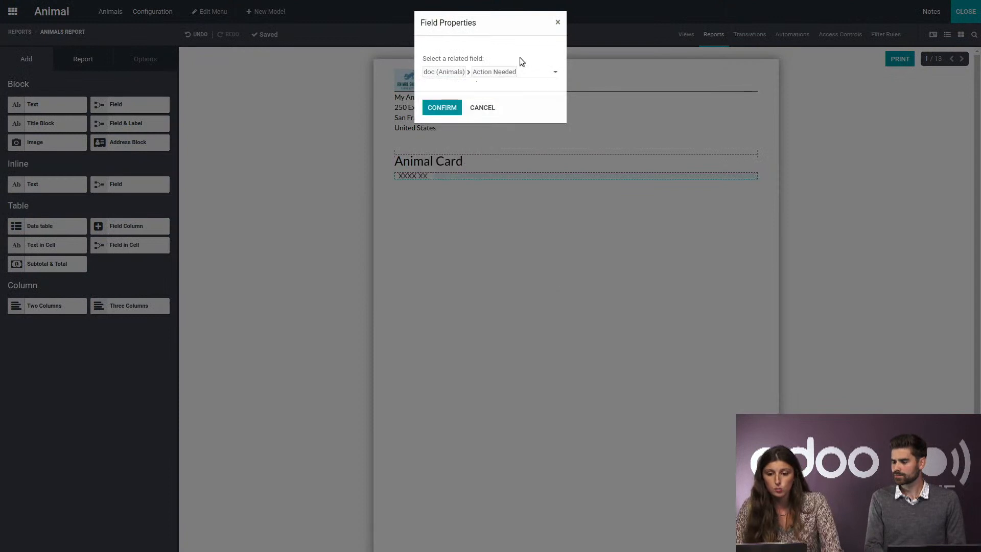
left_click(491, 72)
left_click(432, 90)
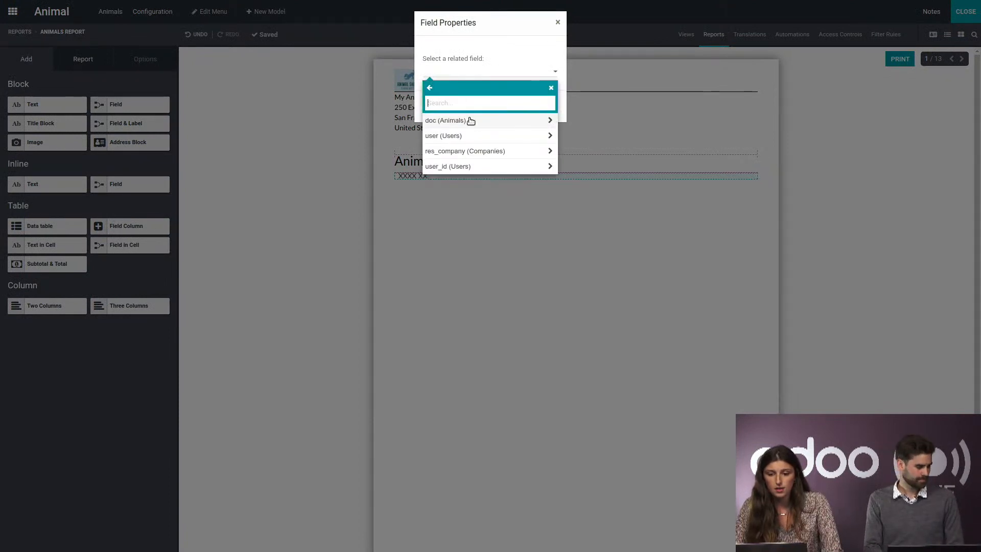
left_click(468, 121)
type("image")
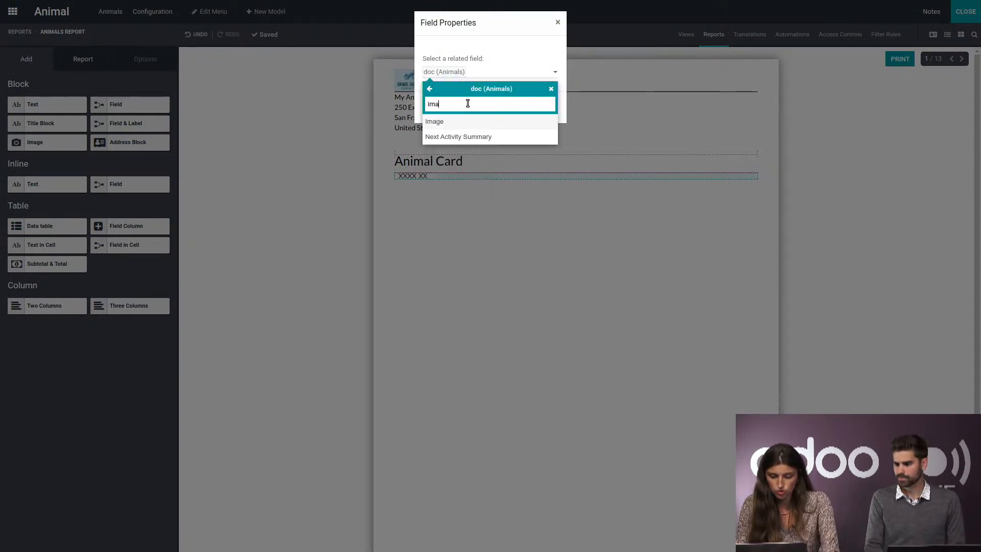
left_click(473, 119)
left_click(440, 107)
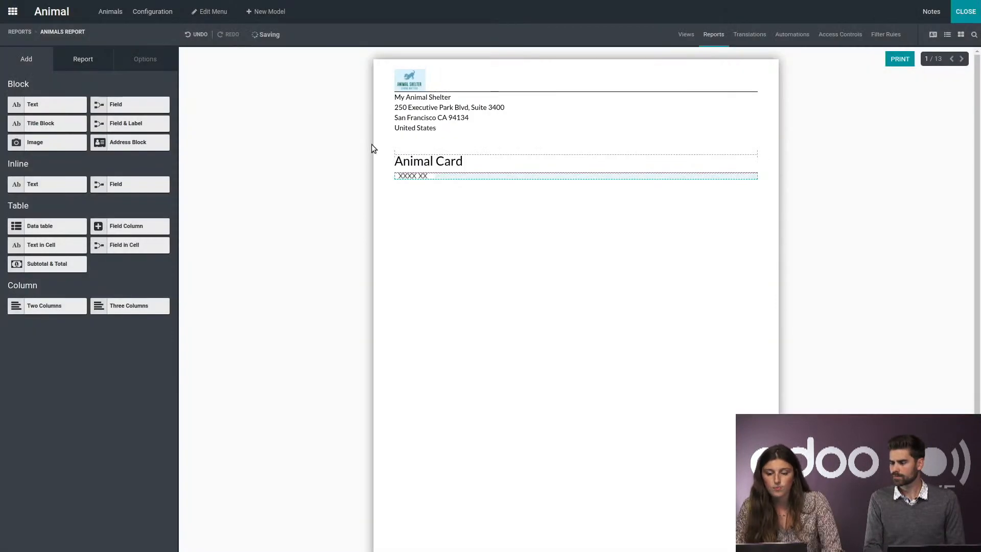
Add a field and label block below the animal image showing the Name field of doc (Animals)
left_click_drag(101, 124, 434, 273)
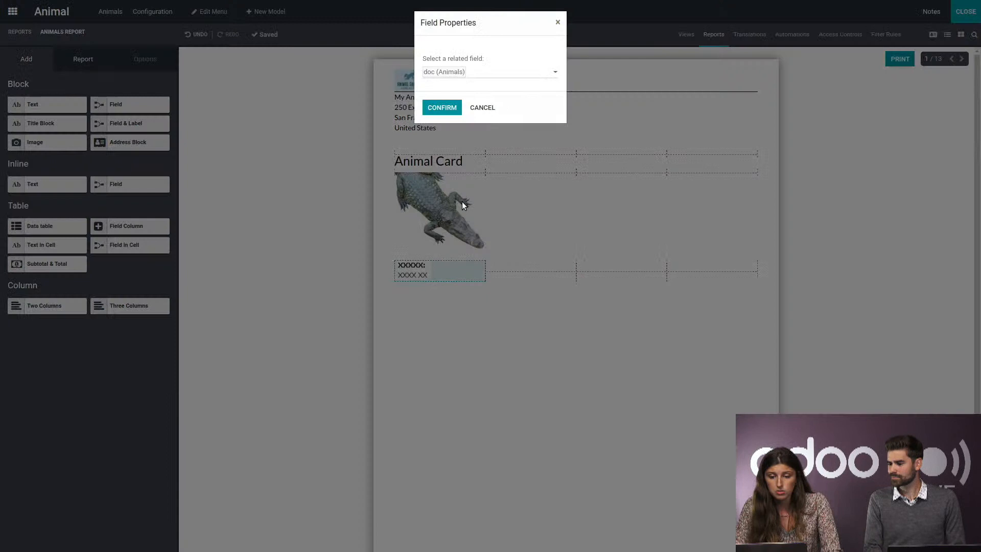
left_click(486, 73)
type("name")
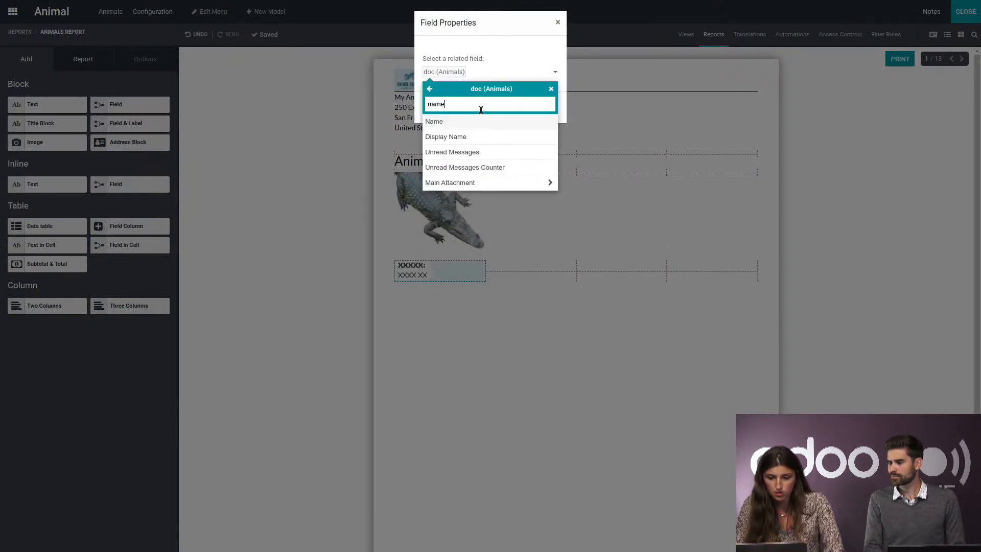
left_click(480, 122)
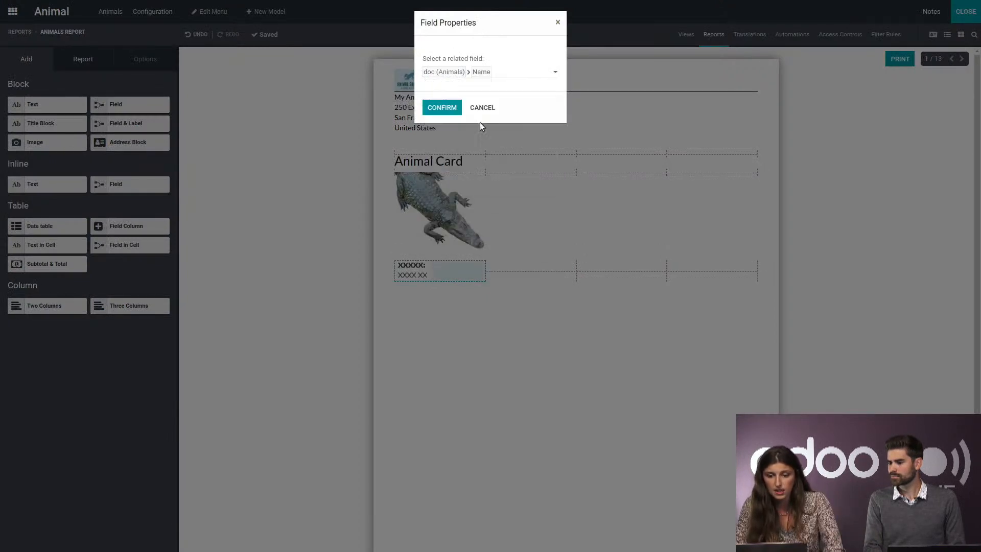
left_click(440, 108)
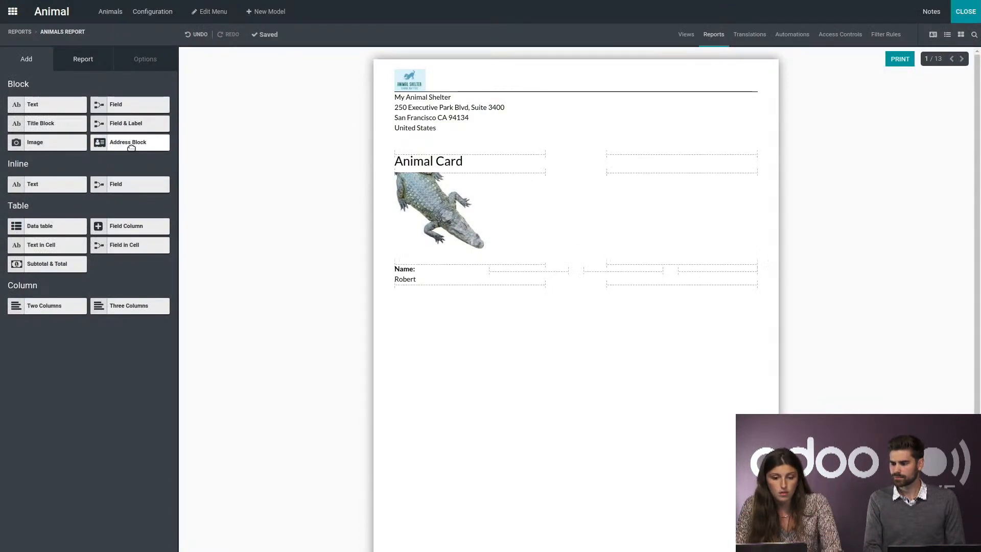
Add a field and label block beside the Name block showing the Vet field of doc (Animals), and close Studio
left_click_drag(130, 123, 528, 276)
left_click(480, 72)
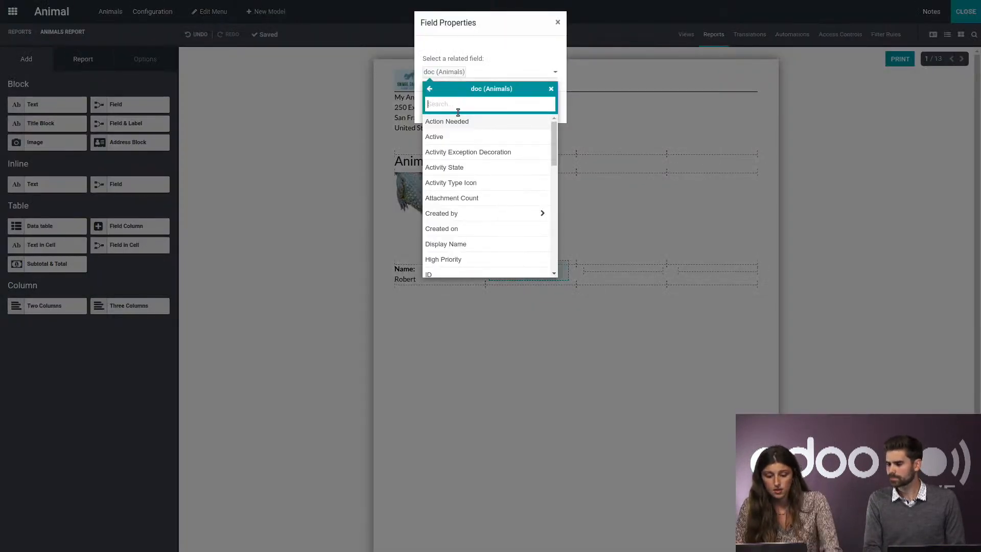
type("vet")
left_click(448, 126)
left_click(494, 53)
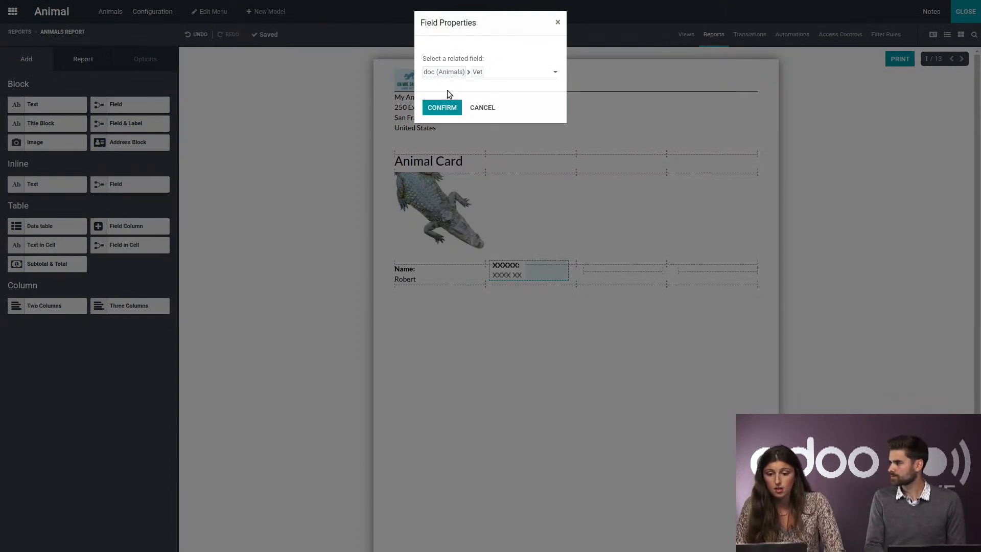
left_click(442, 105)
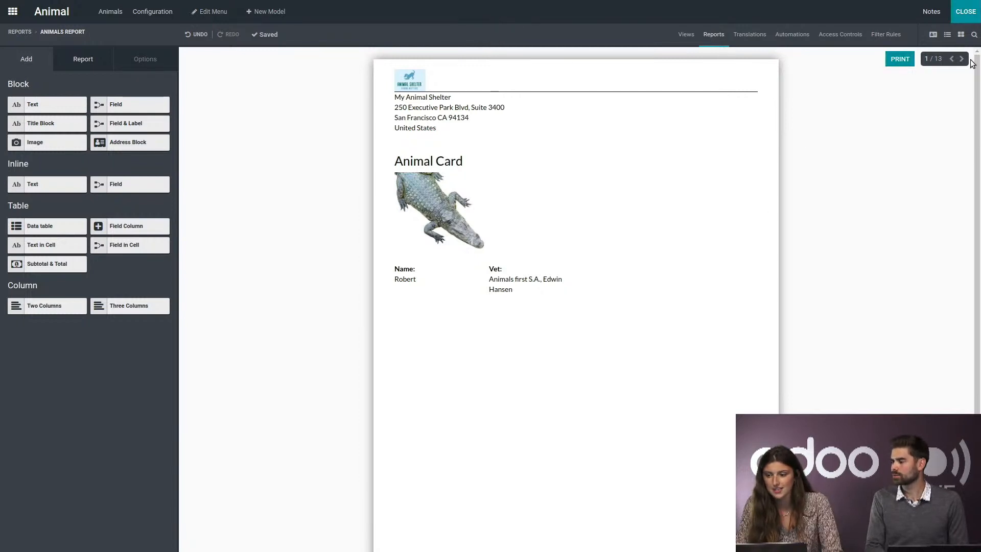
left_click(965, 11)
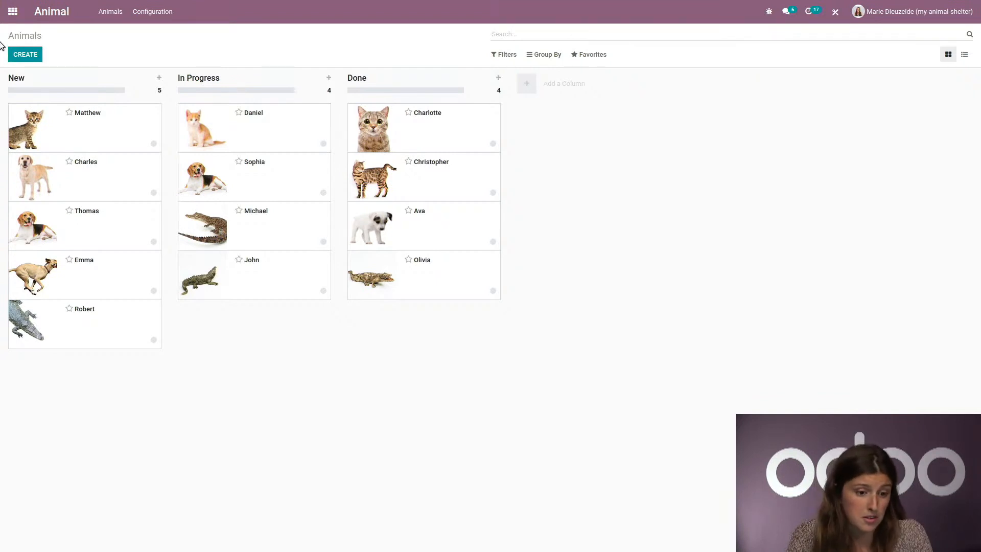
Create a new automated action for the Animals model in Studio
left_click(842, 15)
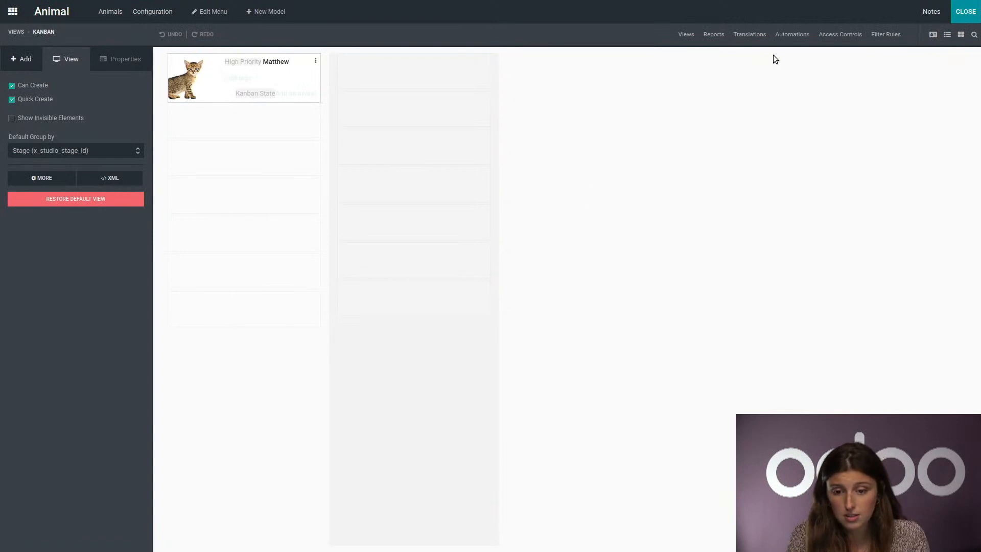
left_click(792, 38)
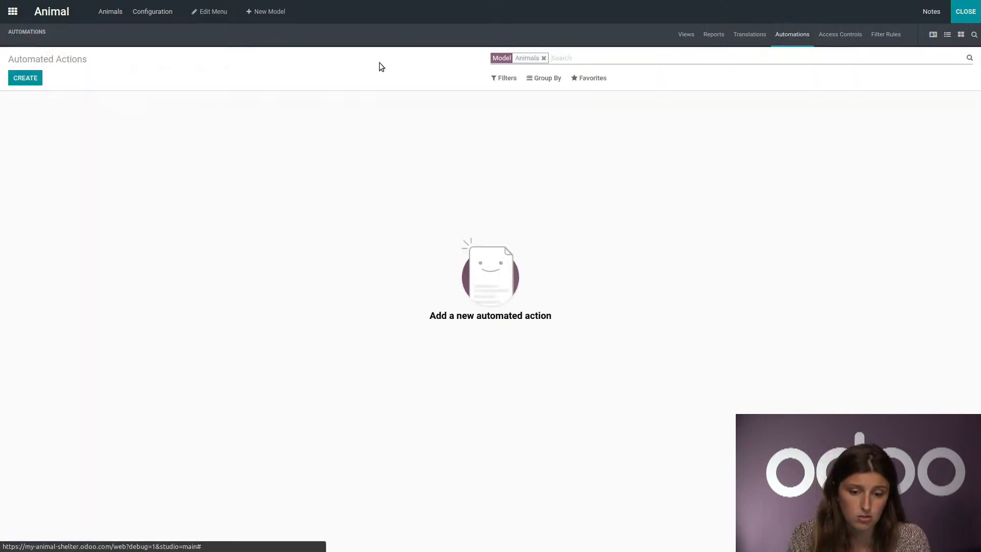
left_click(19, 82)
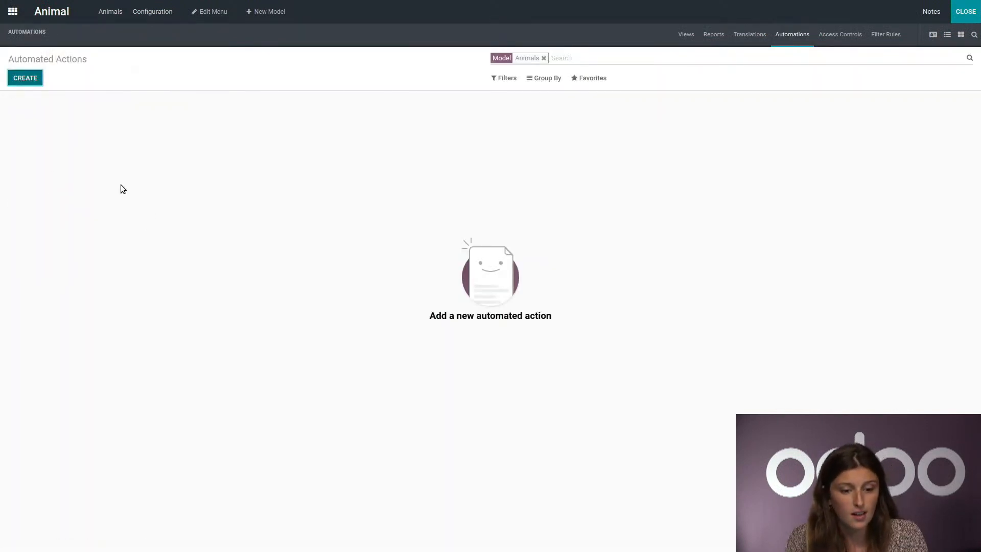
Name the automated action "Animals - reminder to take medical analysis"
left_click(294, 132)
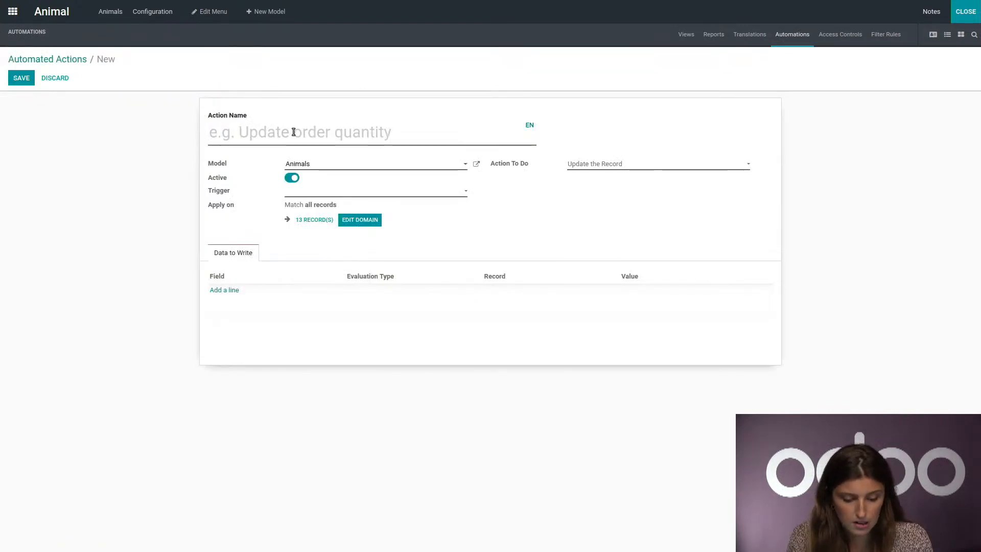
type("Animals")
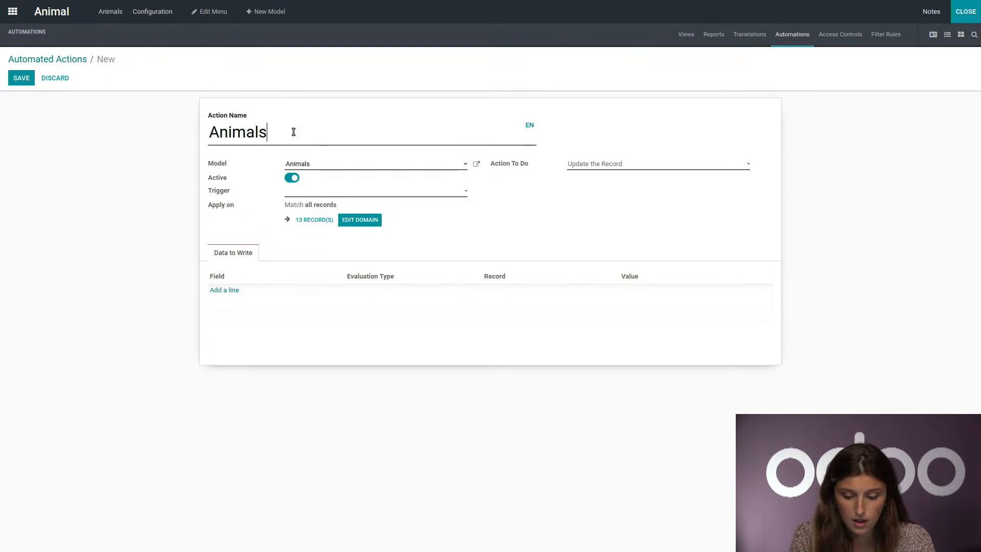
type(" - ")
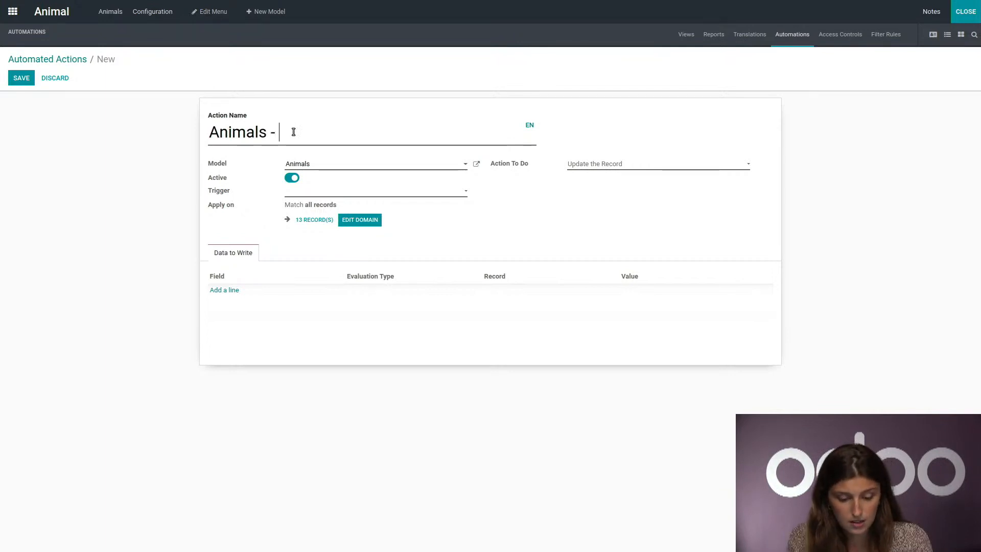
type("reminder")
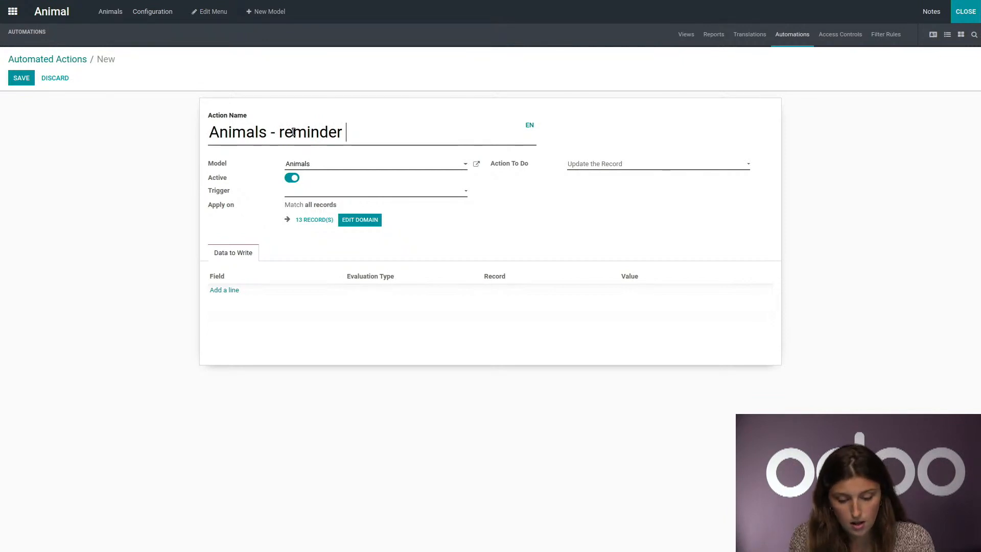
type(" to tak ")
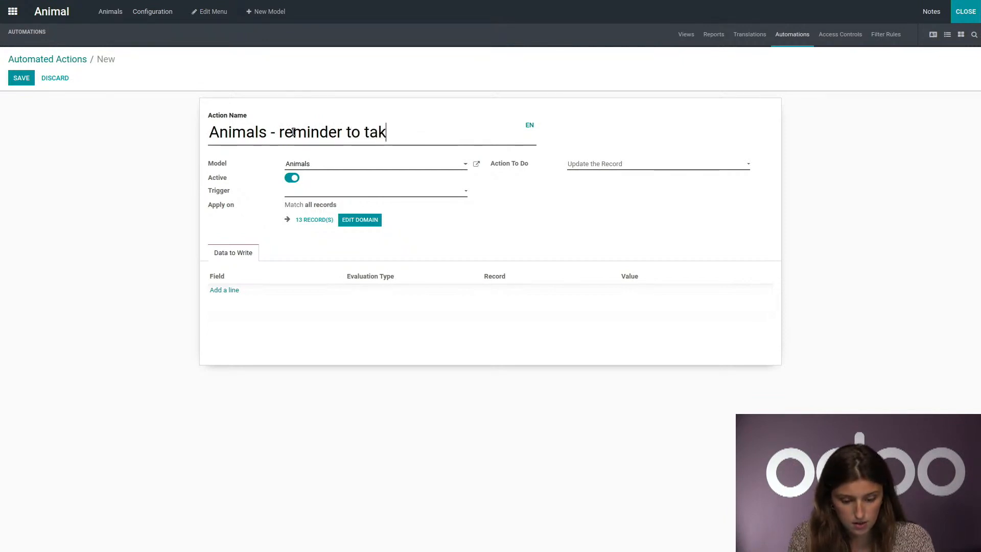
type("e medical a")
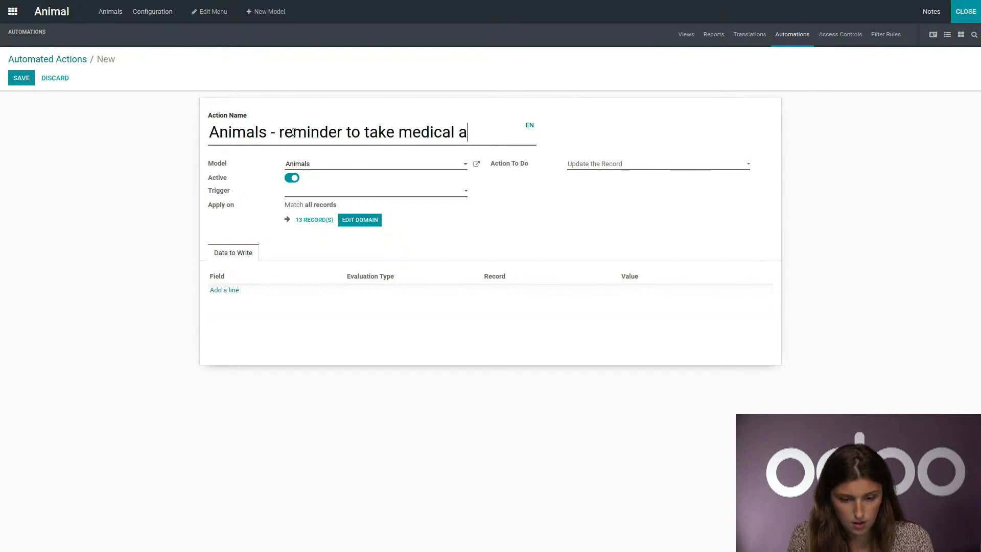
key("BackSpace")
type("i")
key("BackSpace")
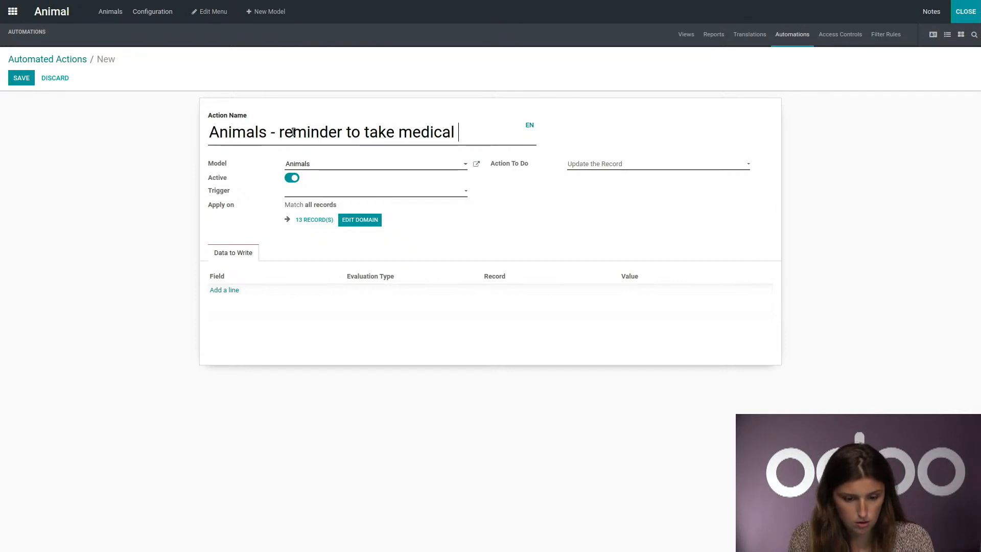
type("analysis")
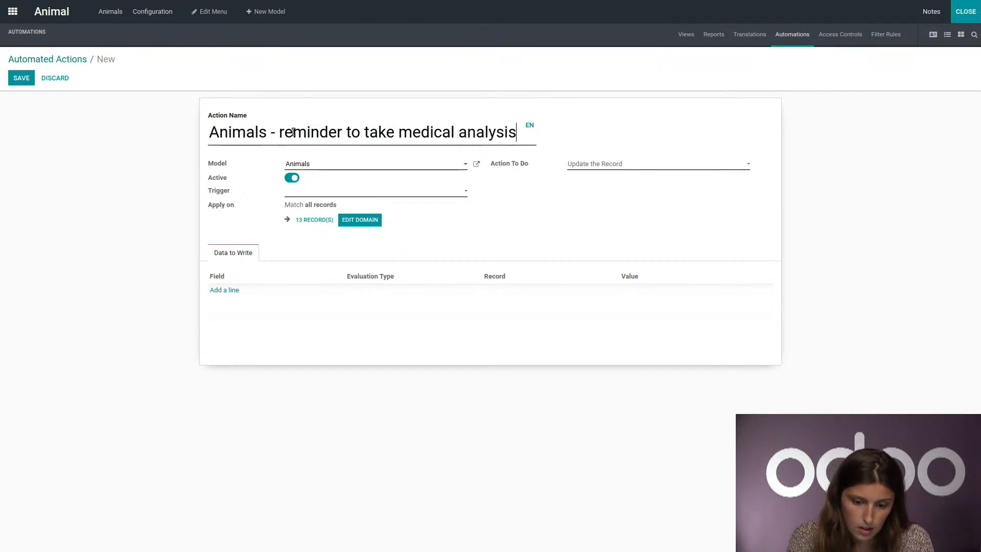
Set the automated action's trigger to On Creation and its action to Create Next Activity
left_click(347, 193)
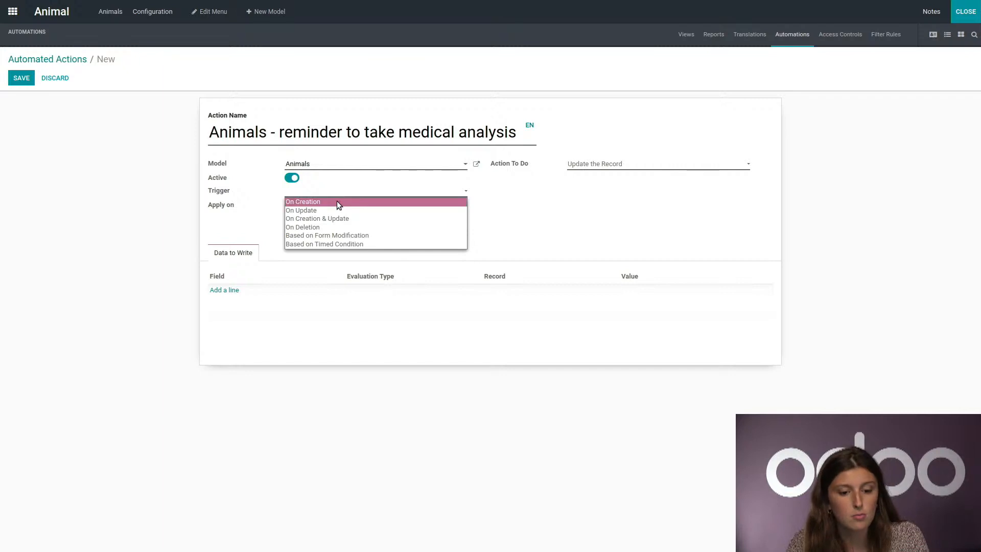
left_click(338, 201)
left_click(633, 163)
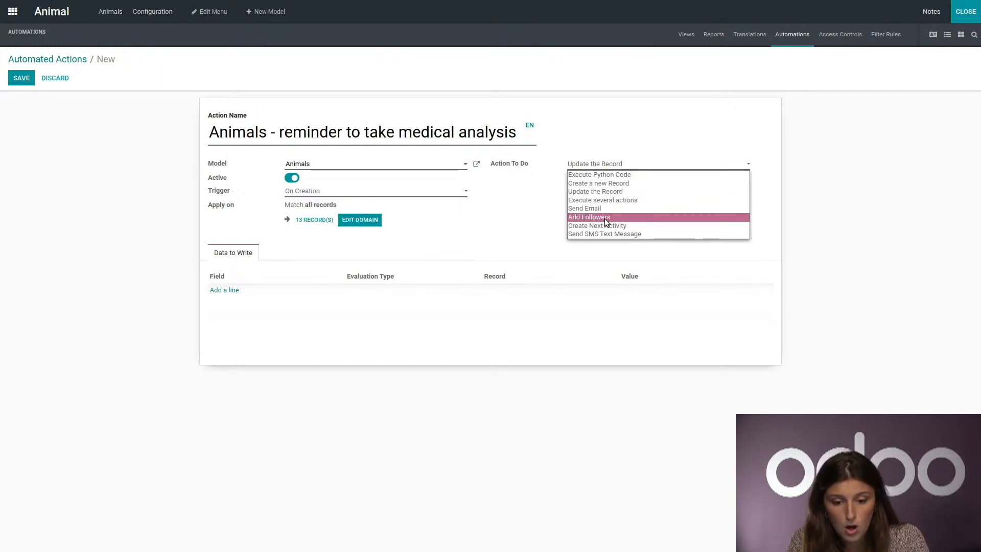
left_click(622, 225)
Configure the next activity as a To Do due in 2 days, assigned to the responsible user
left_click(375, 279)
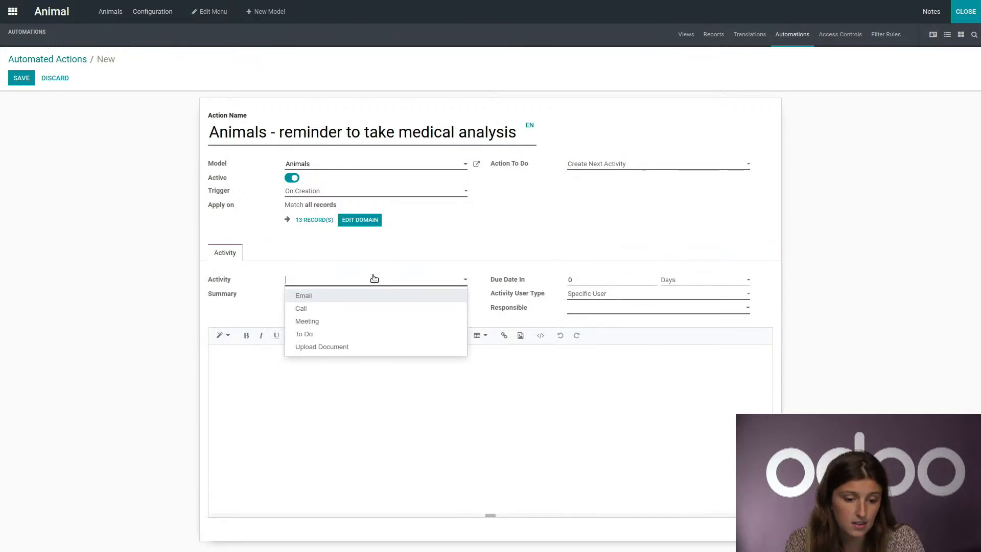
left_click(319, 340)
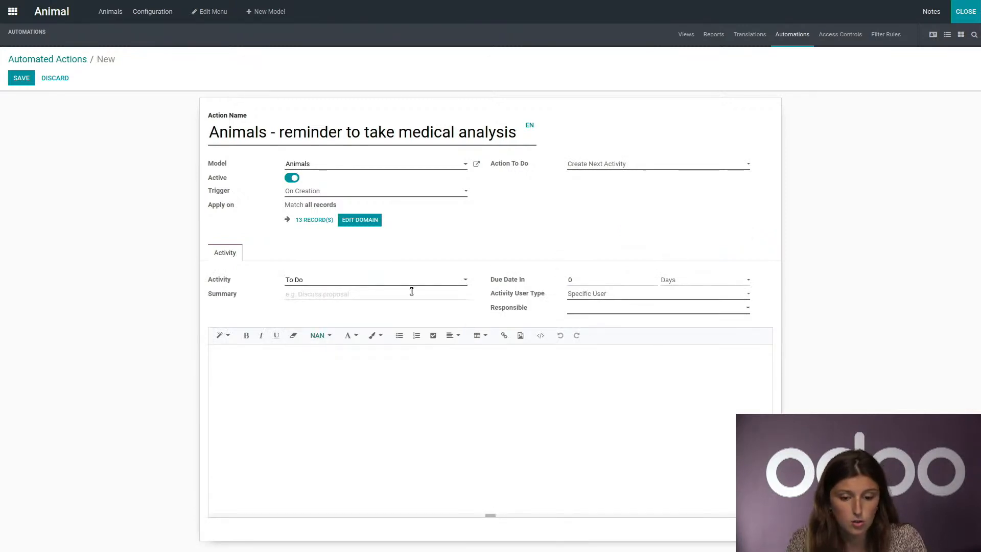
key("BackSpace")
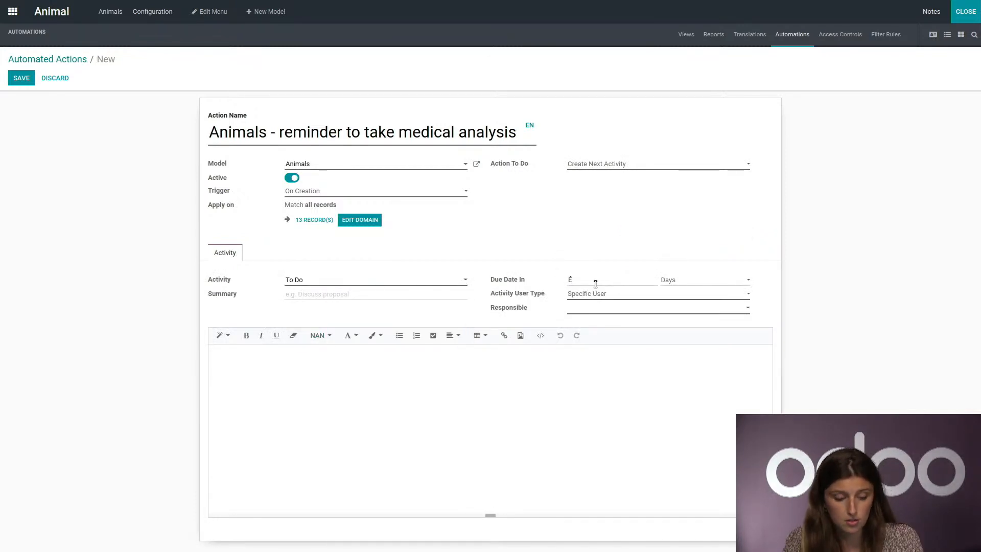
type("2")
left_click(593, 309)
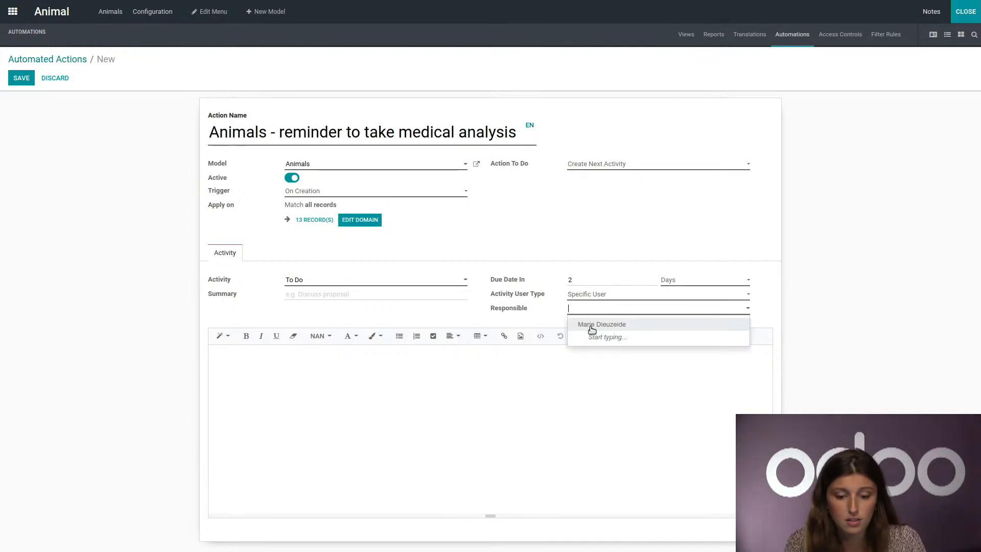
left_click(598, 326)
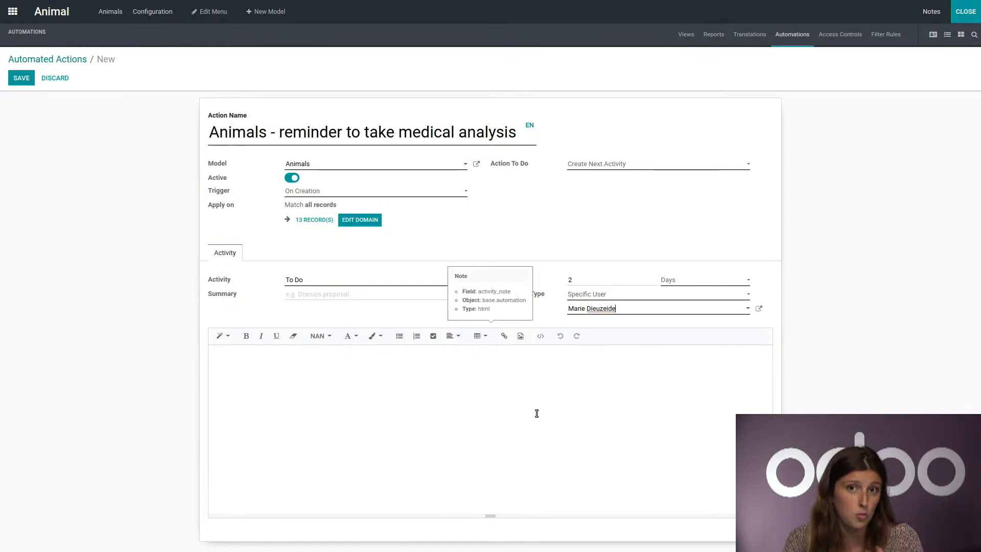
Enter "Medical analysis needed" as the activity's summary
left_click(297, 385)
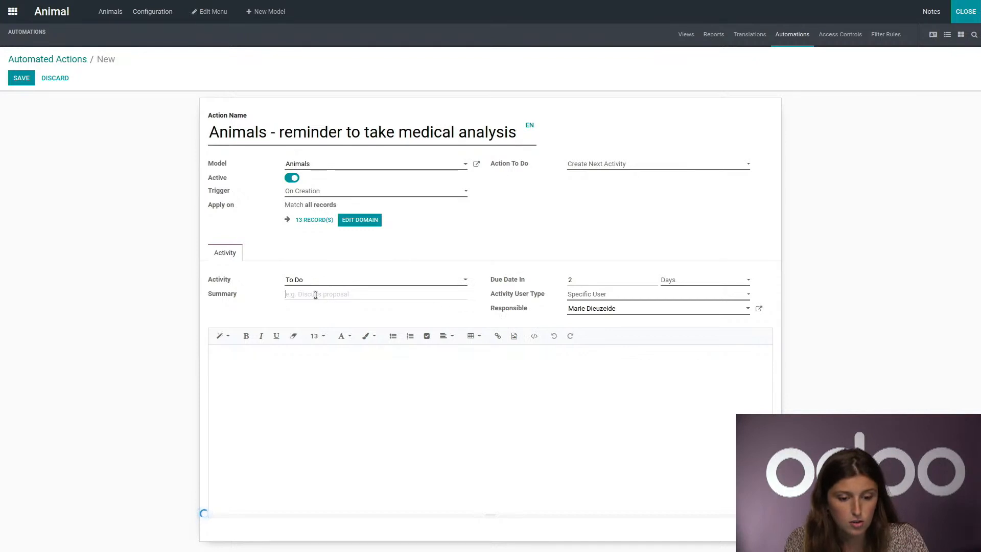
left_click(324, 298)
type("M")
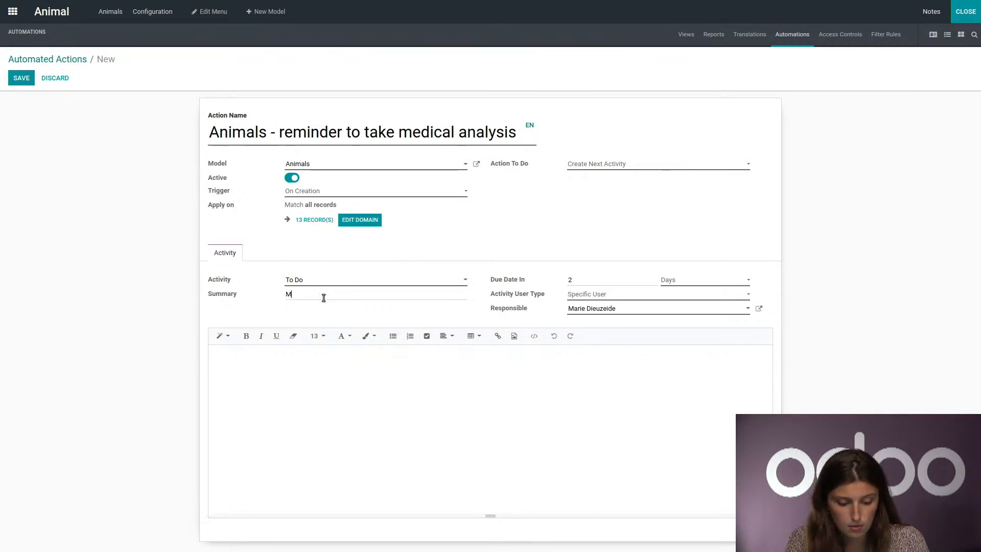
type("edical ana")
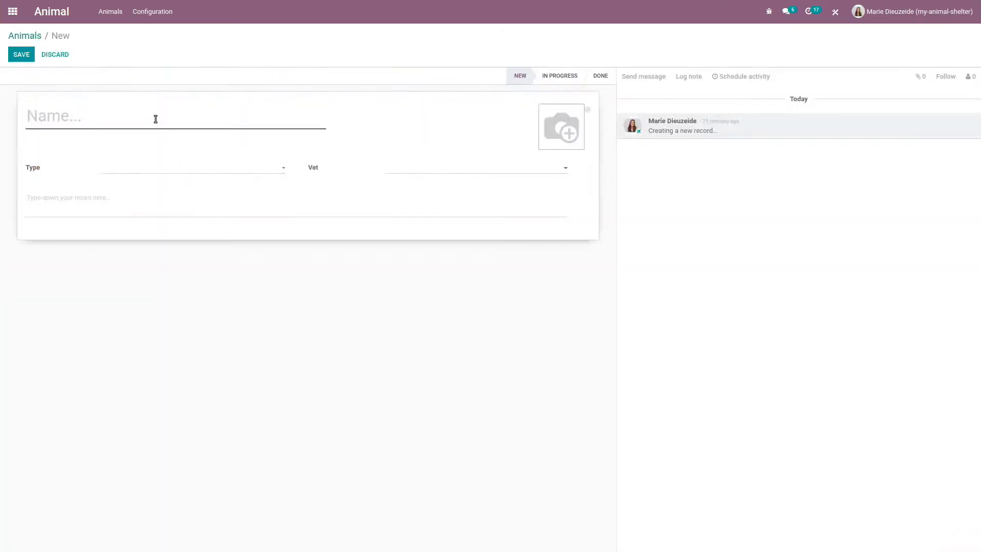
Save a new animal record named Hendrik with type Dog and vet Animals first S.A., and return to the animals overview
type("Hendrik")
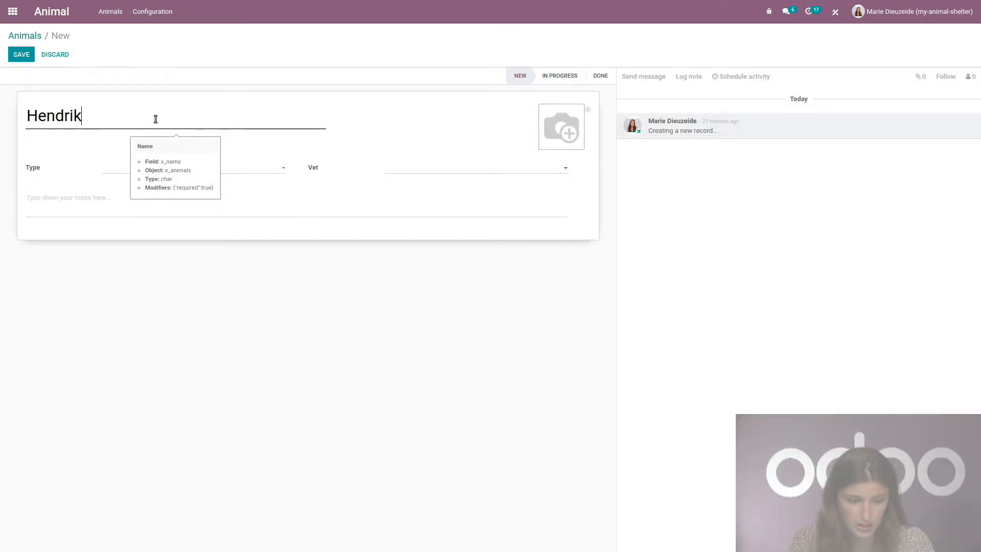
left_click(252, 167)
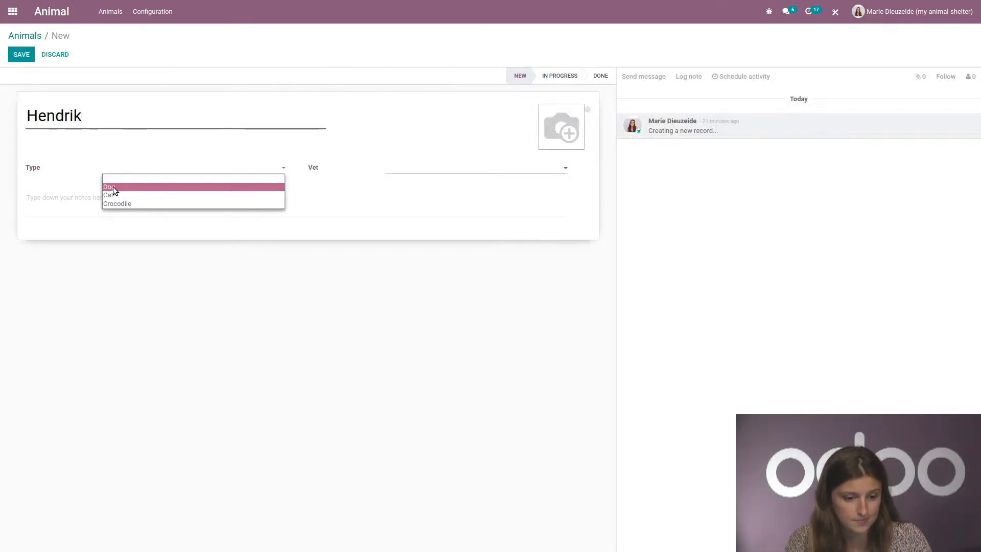
left_click(113, 189)
left_click(455, 171)
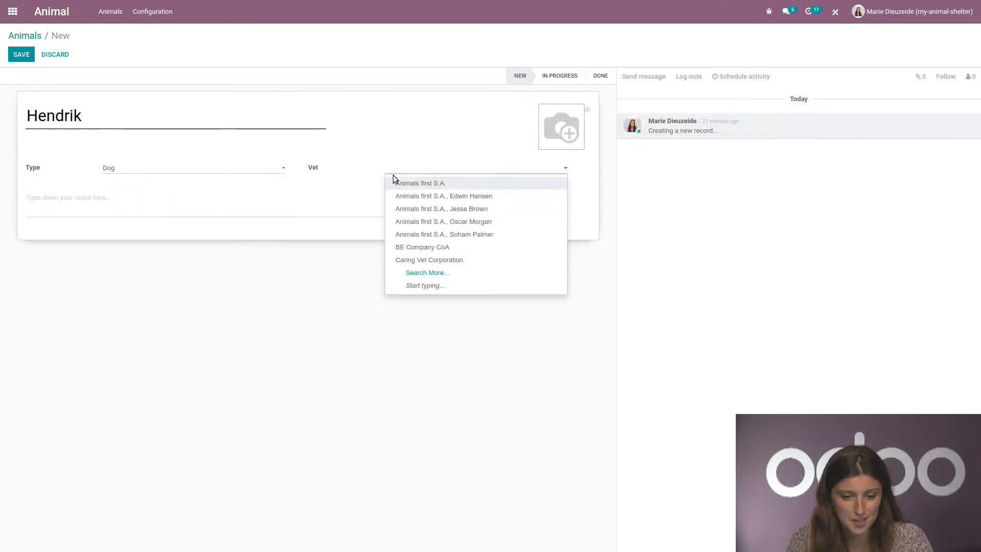
left_click(401, 181)
left_click(22, 54)
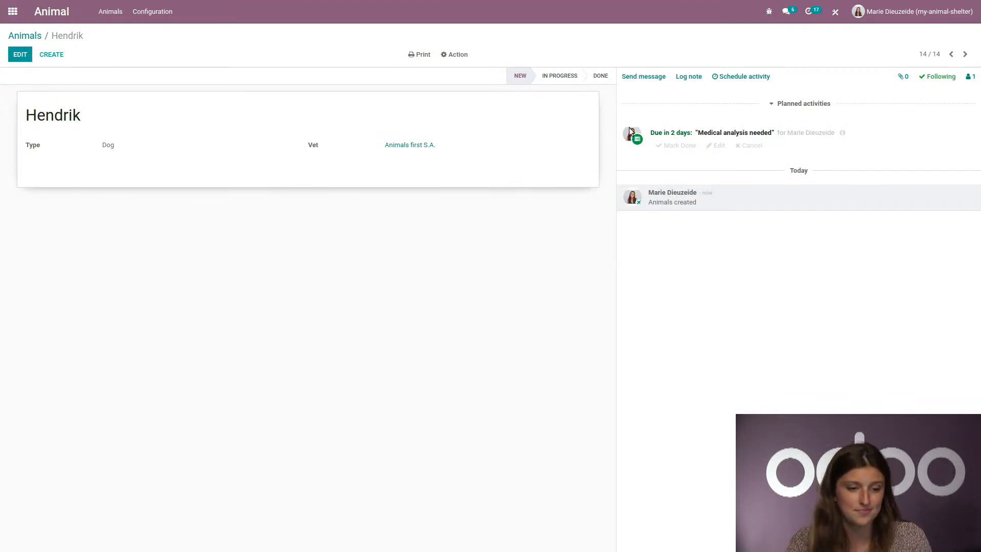
left_click(26, 35)
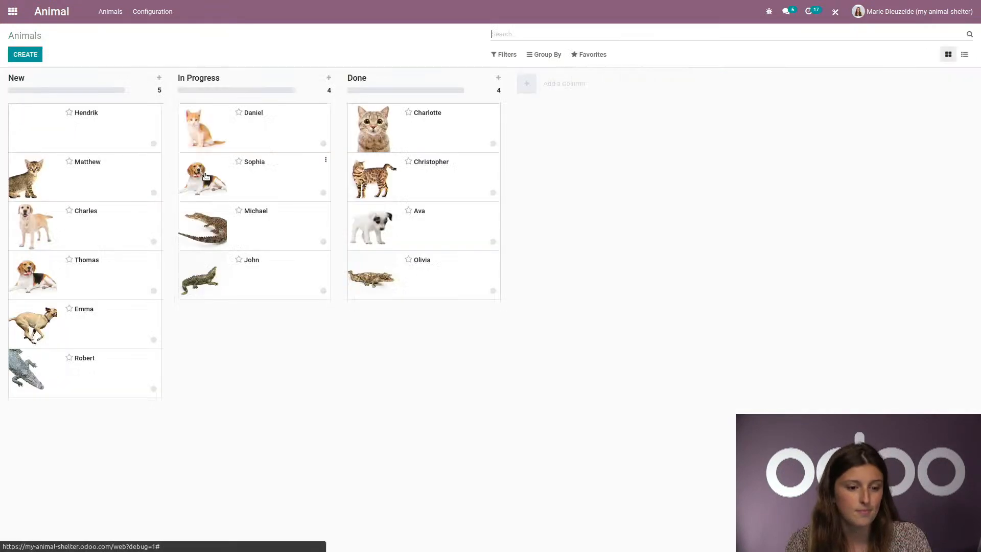
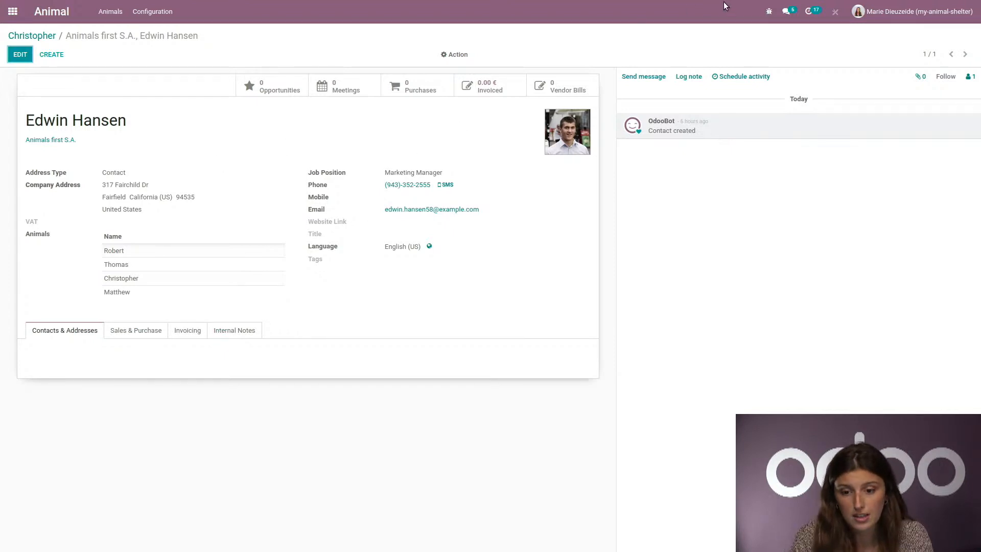
Look up the phone field among the Contact model's fields, and return to the Christopher animal record
left_click(769, 12)
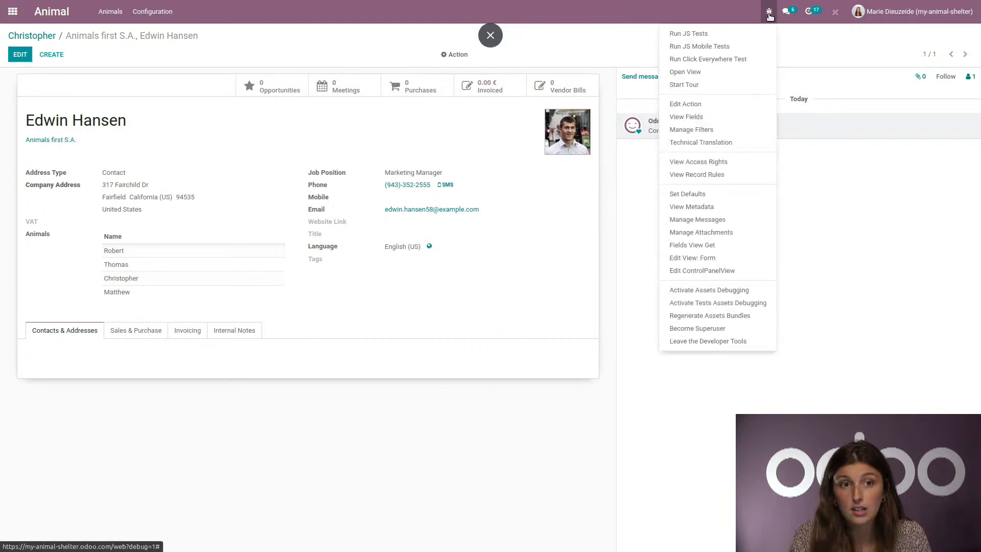
left_click(692, 117)
type("phone")
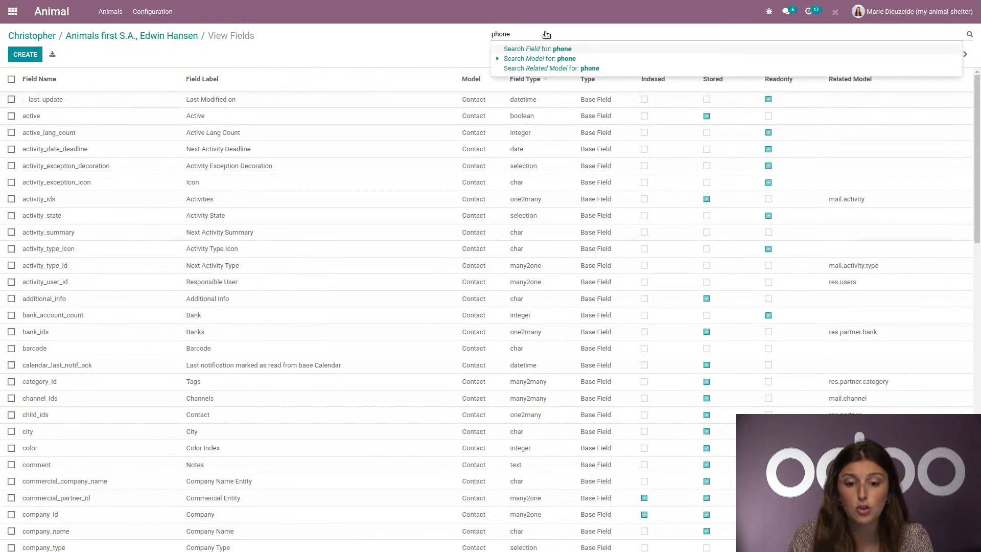
left_click(537, 49)
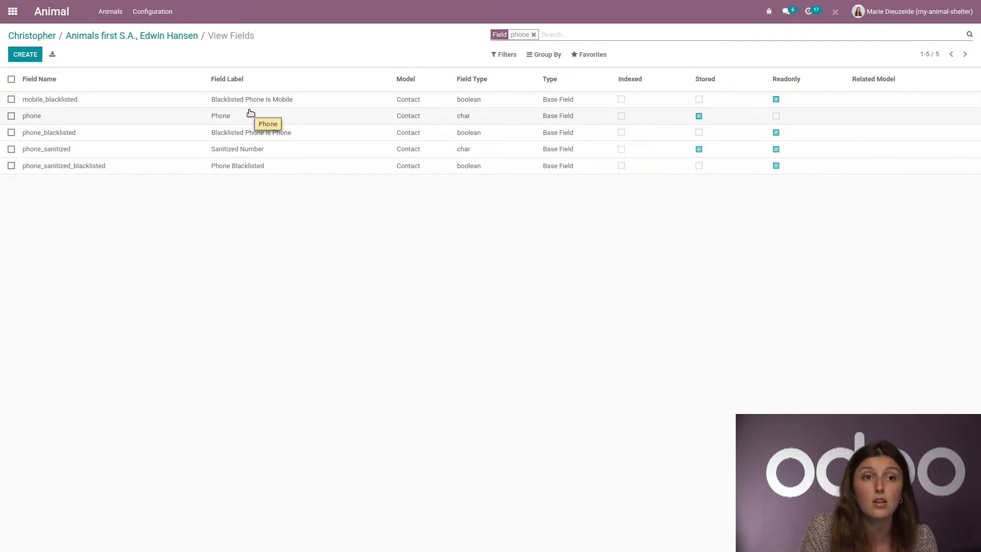
left_click(128, 36)
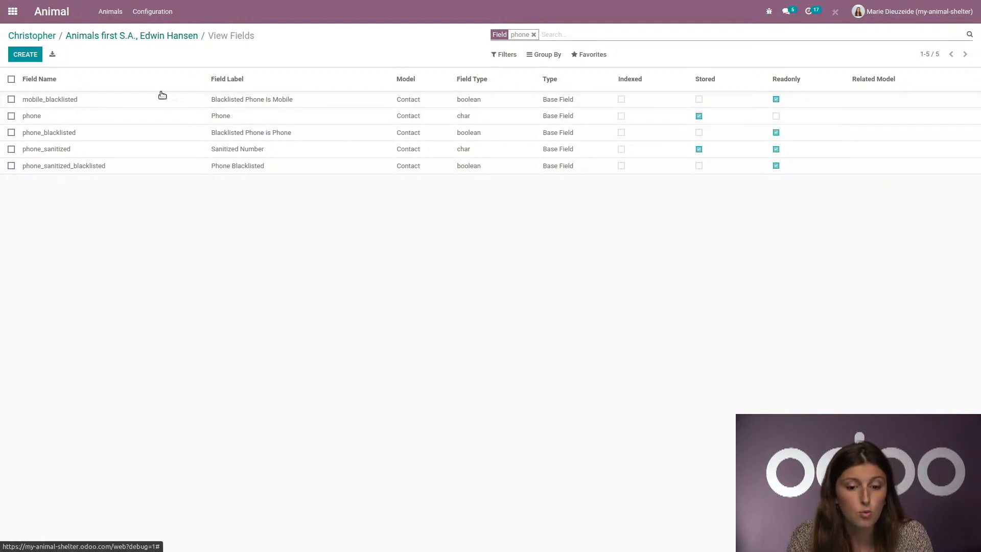
left_click(42, 36)
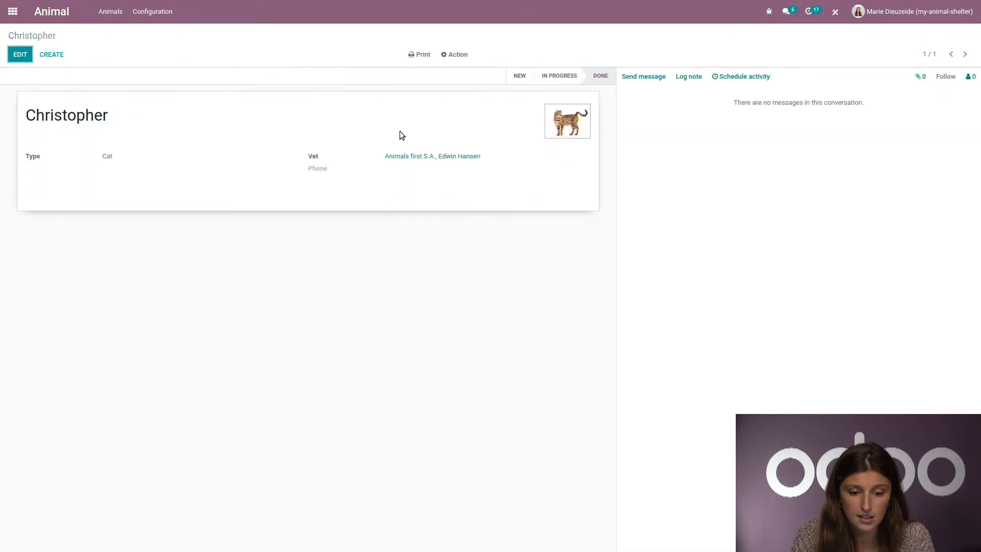
Try to add a related field based on Vet below Phone in the animal form using Studio
left_click(835, 12)
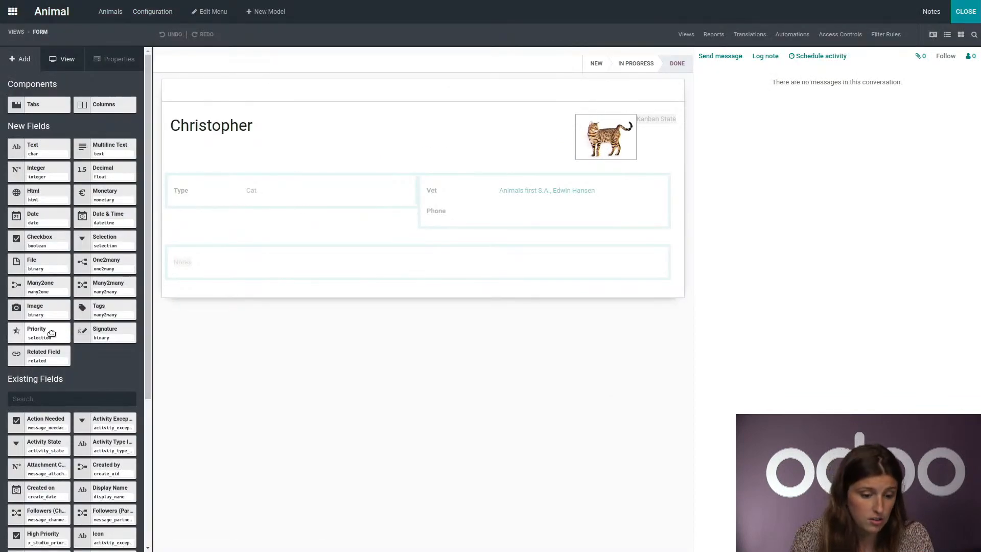
left_click_drag(41, 353, 480, 234)
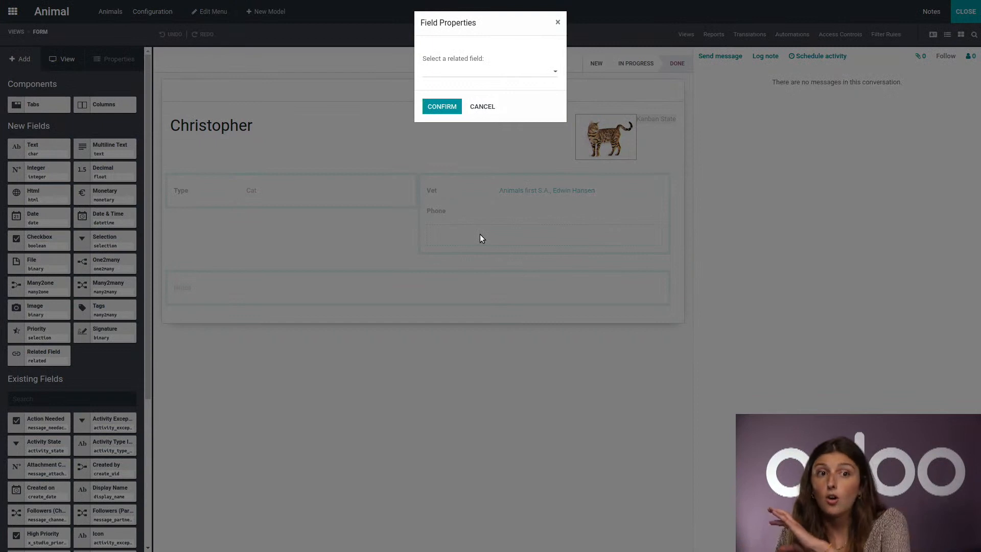
left_click(462, 73)
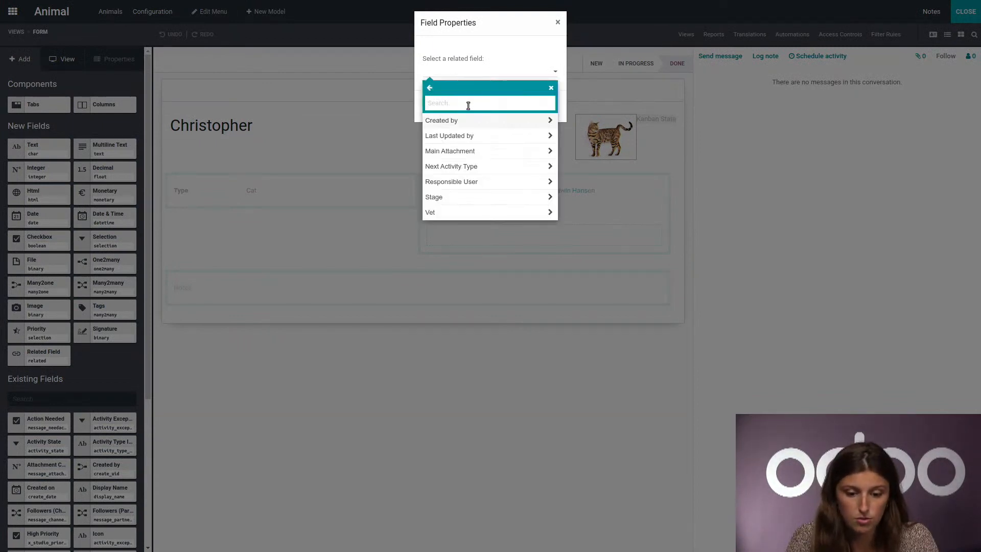
left_click(435, 213)
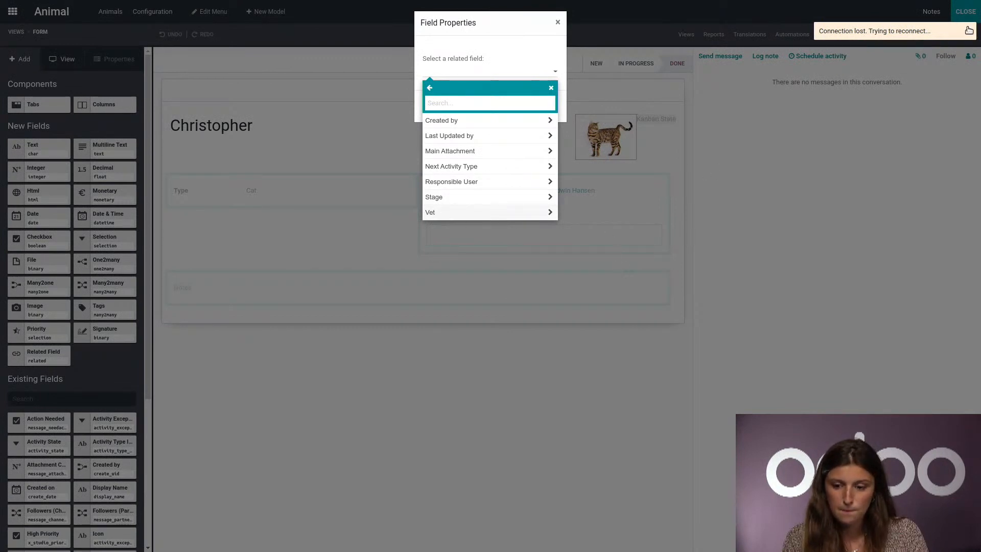
left_click(969, 30)
left_click(450, 74)
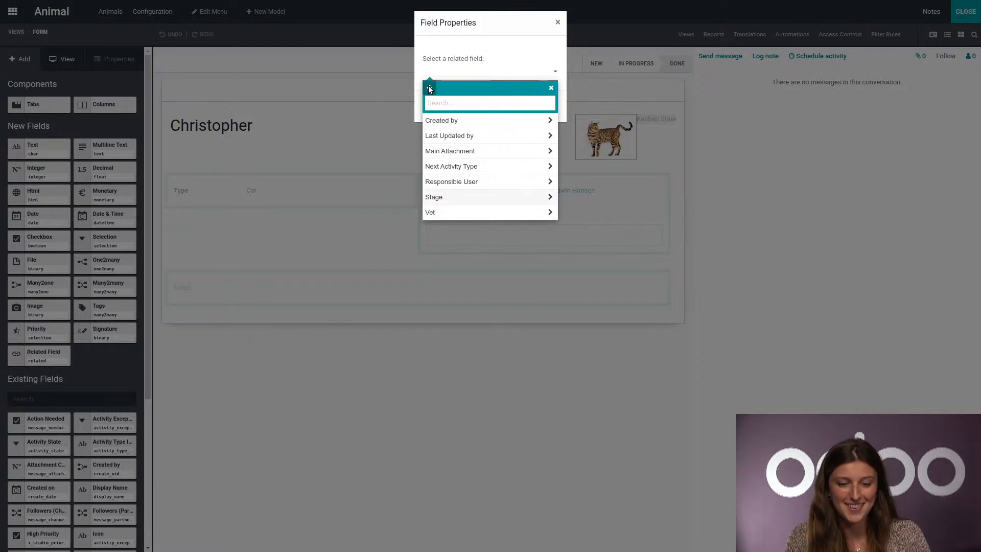
left_click_drag(425, 164, 553, 85)
left_click(551, 87)
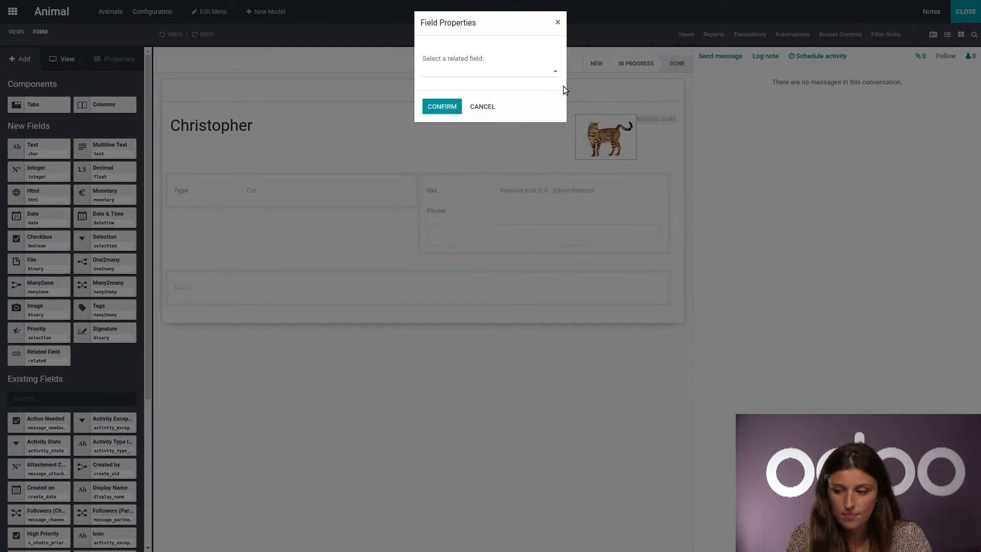
left_click(560, 24)
Retry placing a related field below Phone in the animal form, and cancel its field properties
left_click_drag(32, 350, 460, 231)
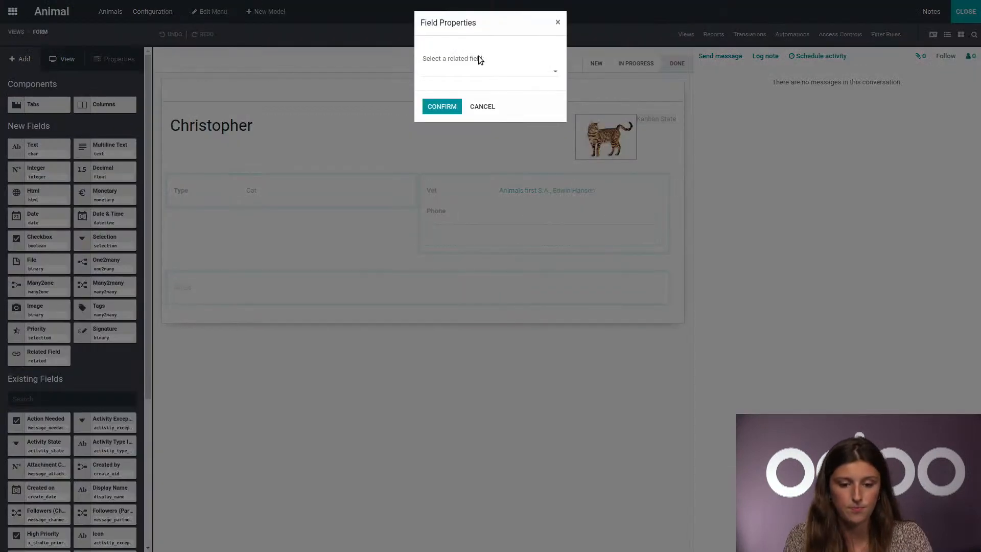
left_click(483, 73)
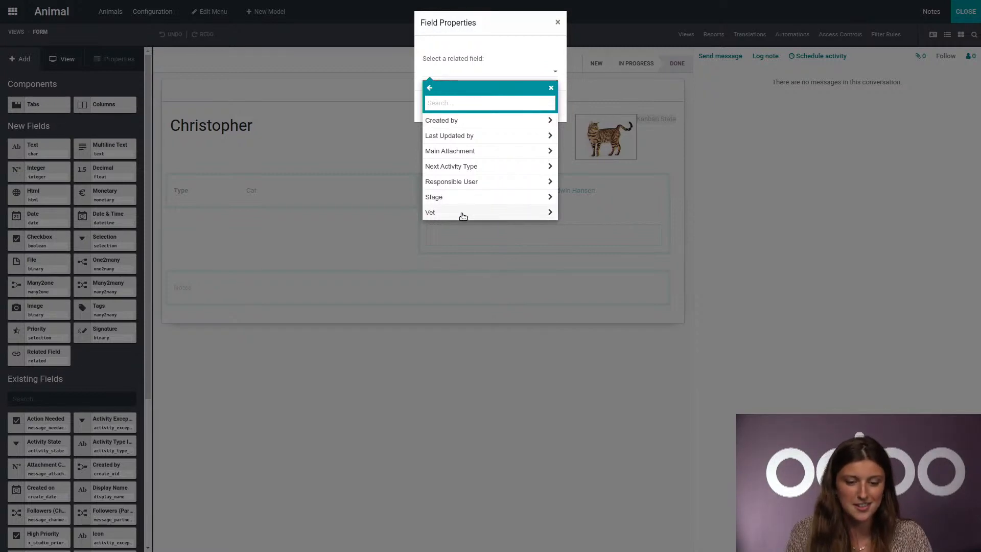
left_click(550, 88)
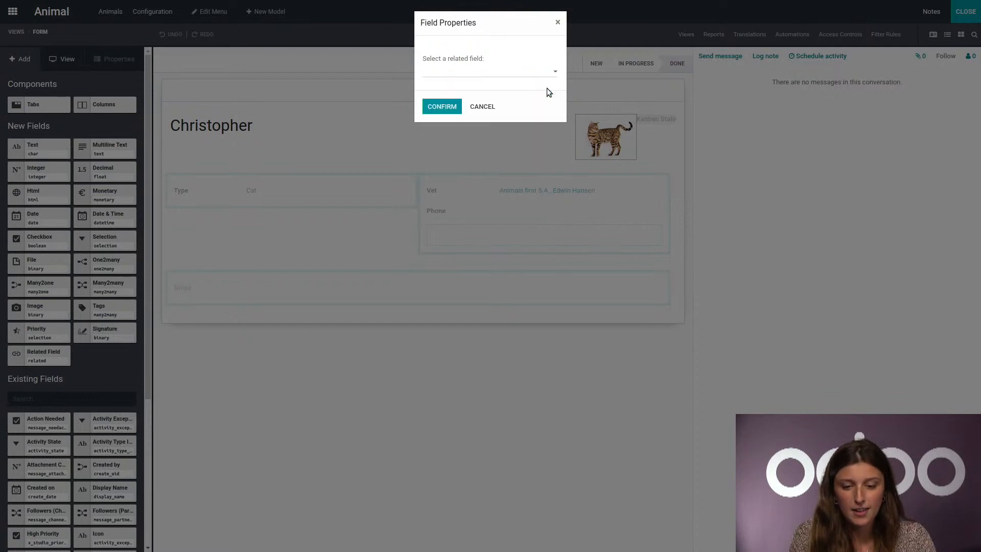
left_click(557, 22)
mouse_move(436, 215)
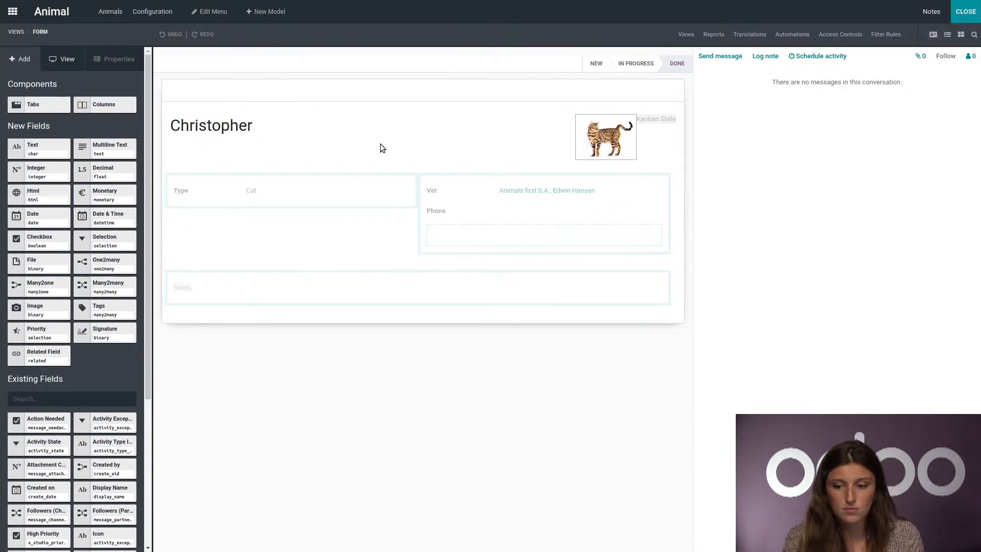
Reload the Studio page of the animal form
left_click(966, 11)
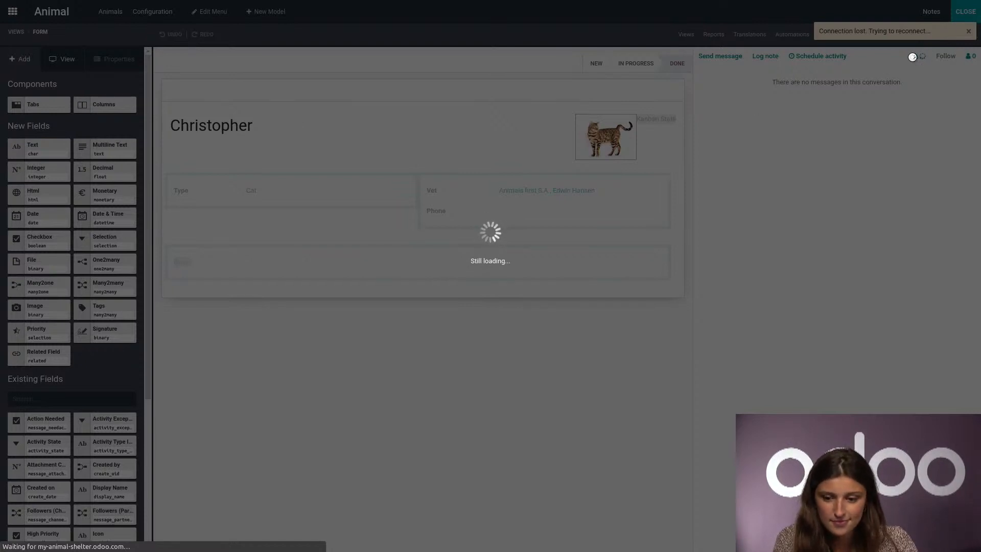
left_click(491, 34)
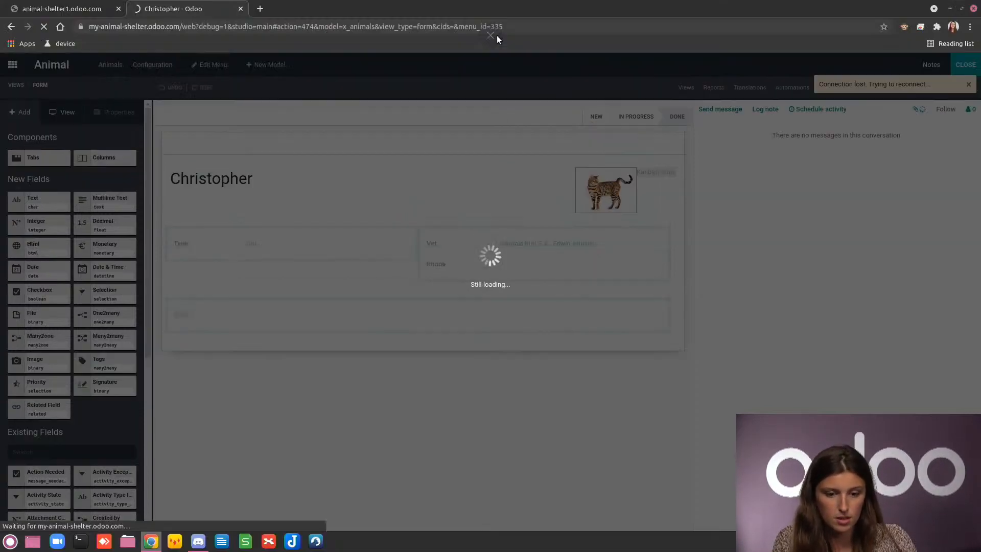
left_click(551, 26)
key("Return")
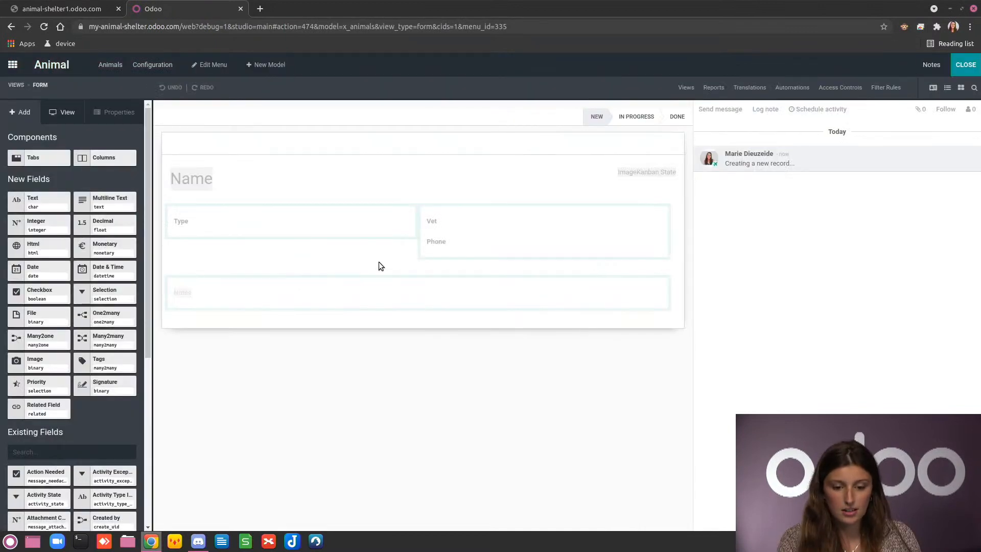
Remove the Phone field from the animal form view and return the browser to full screen
left_click(475, 242)
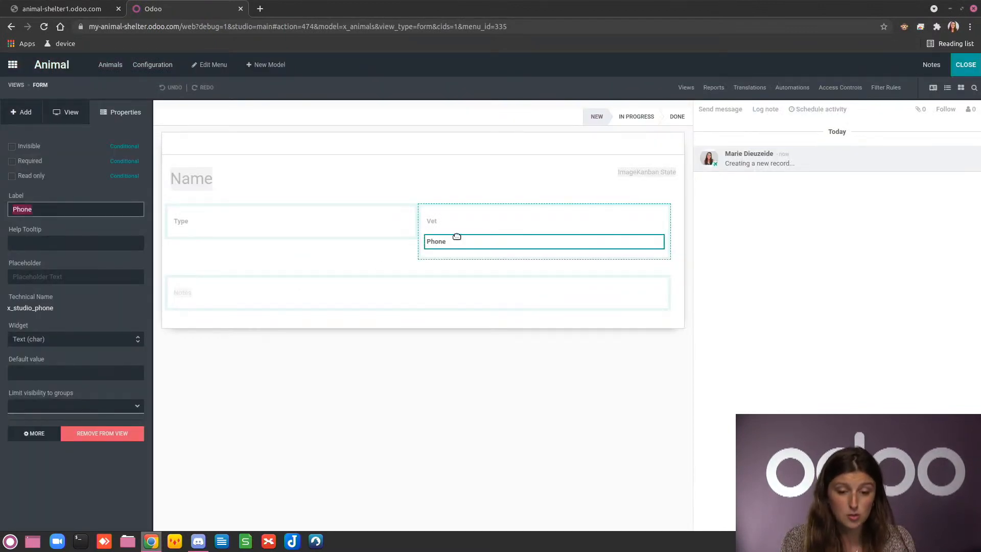
left_click(96, 434)
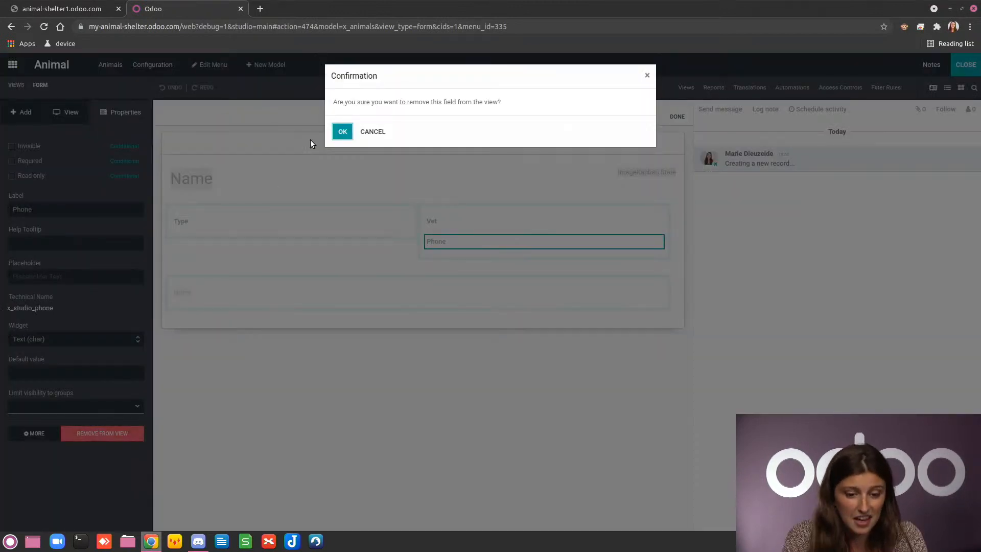
left_click(343, 132)
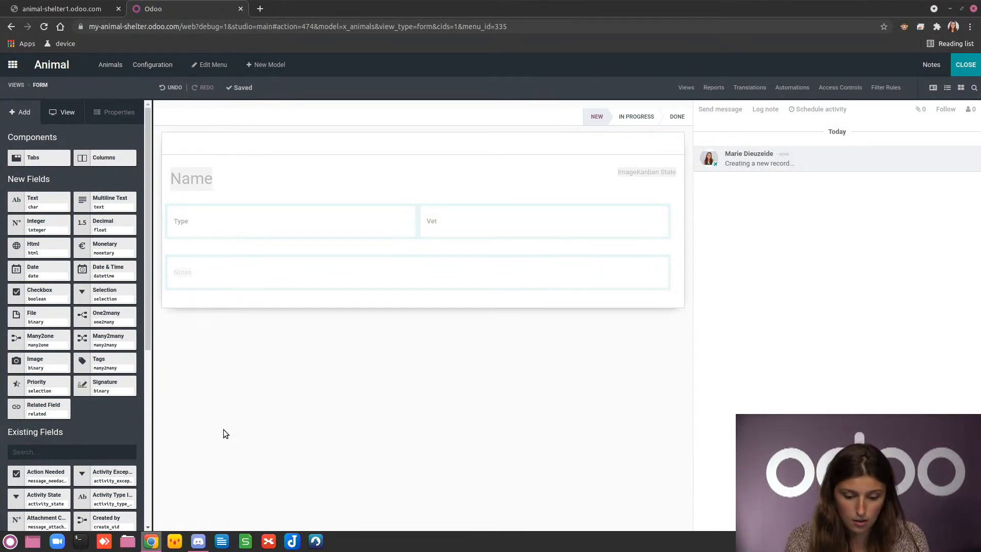
key("F11")
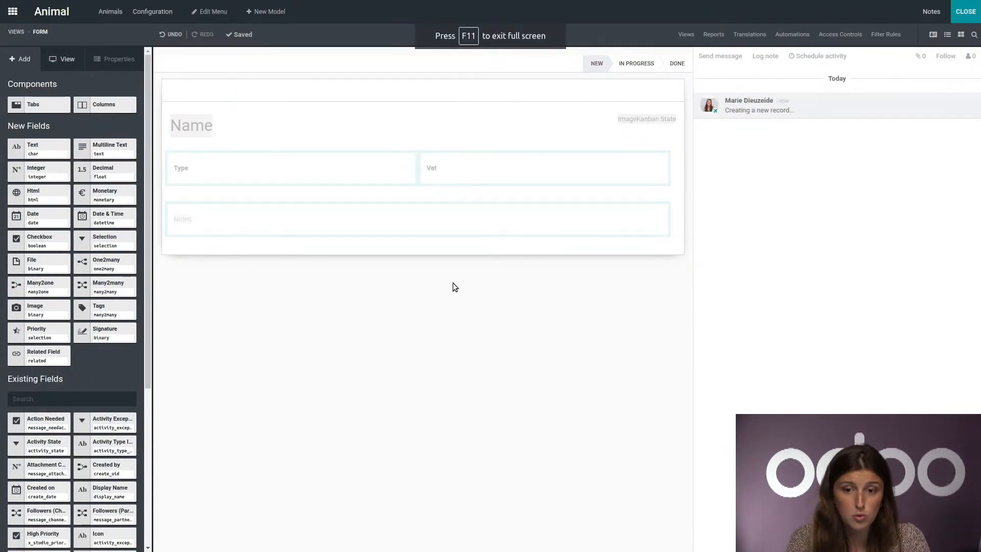
Leave Studio, open the technical Fields list in Settings and filter it by field x_studio
left_click(966, 11)
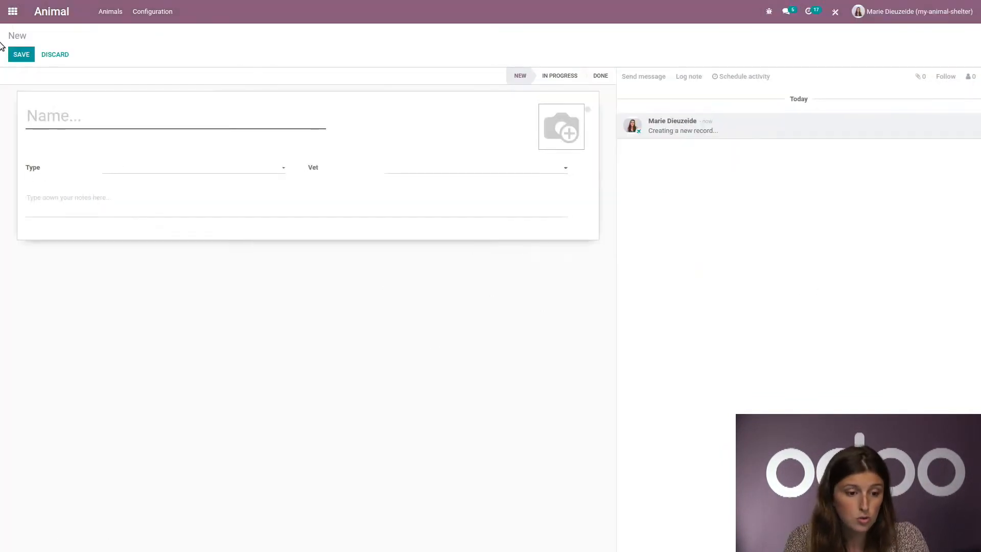
left_click(13, 11)
type("field")
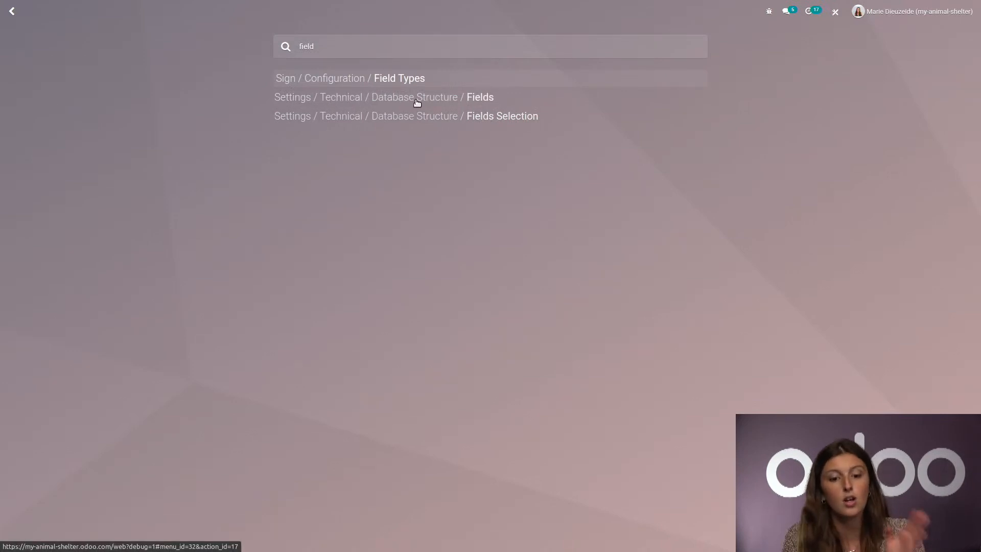
left_click(487, 100)
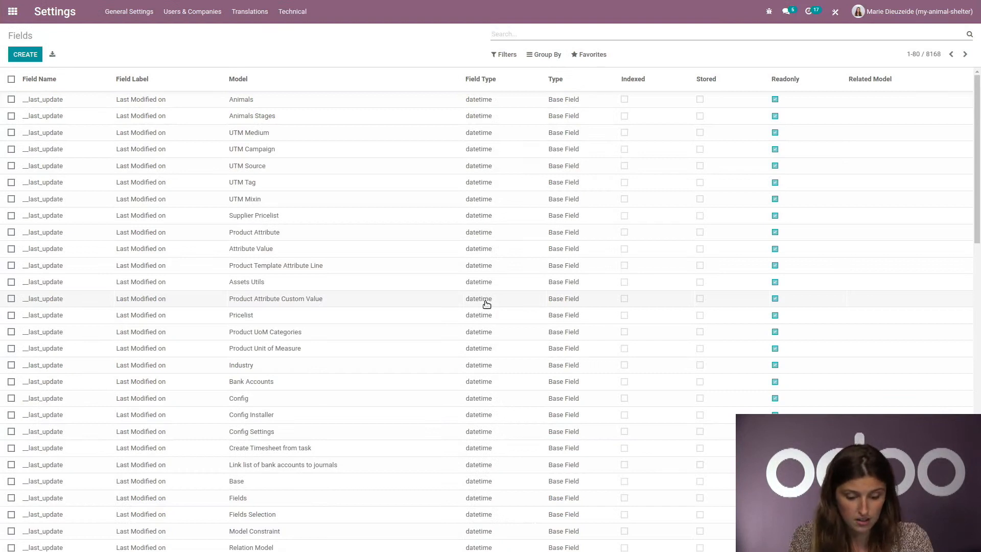
type("x_")
type("studio")
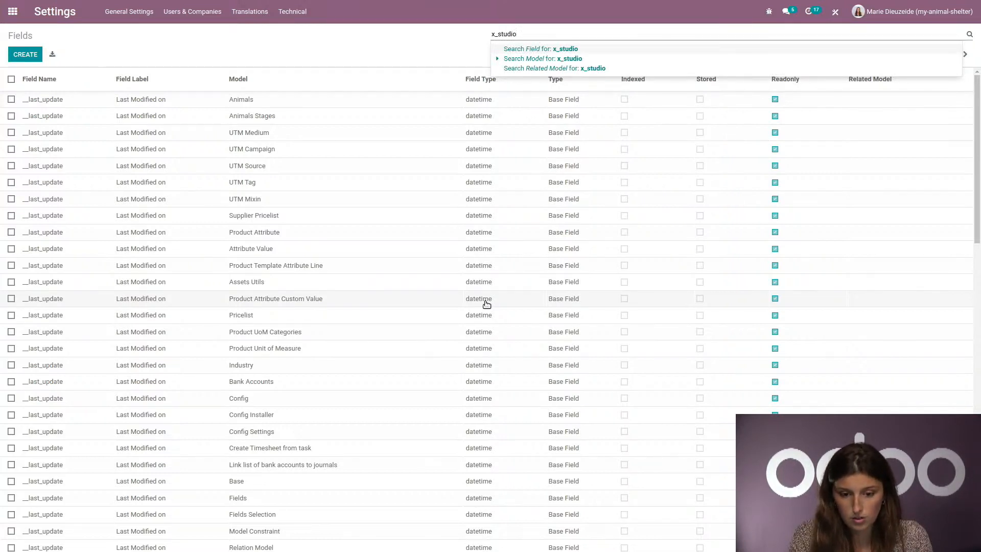
key("Return")
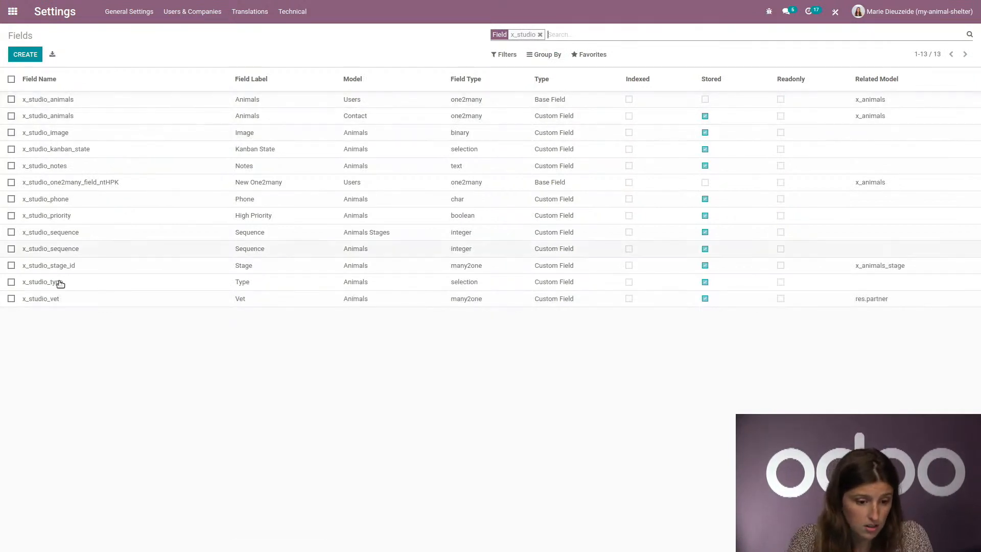
Delete the x_studio_phone field of the Animals model from the database
left_click(149, 203)
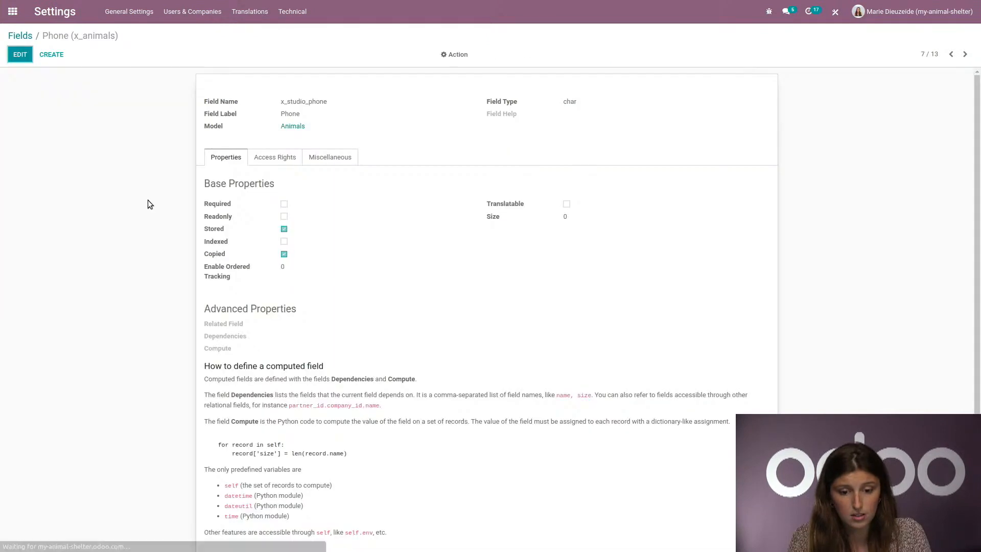
left_click(455, 54)
left_click(478, 72)
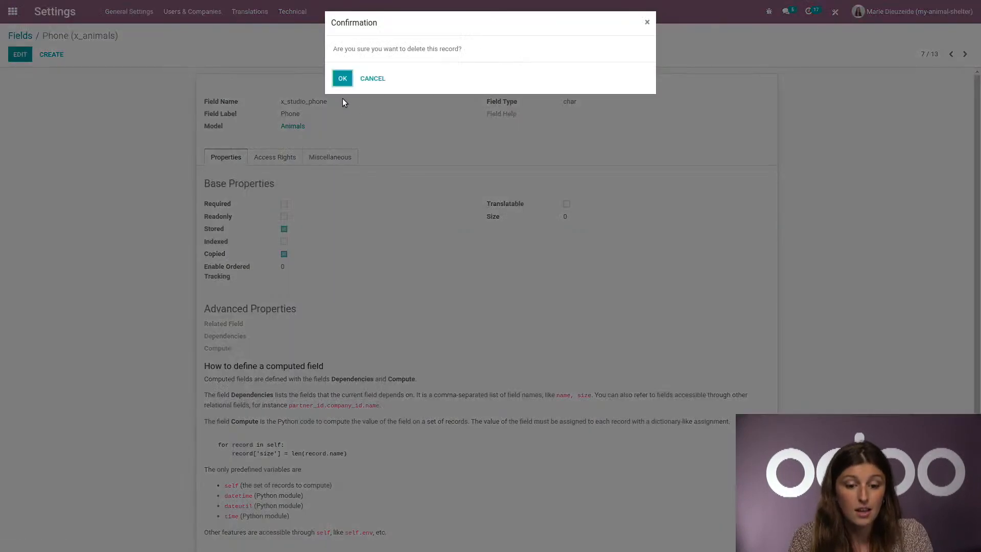
left_click(342, 79)
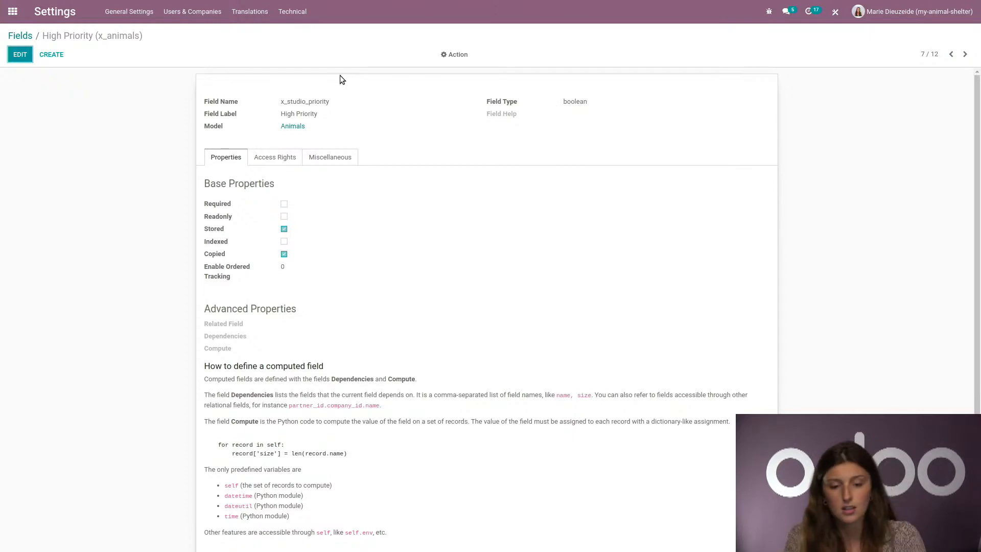
Open Charlotte's record from the Animal app in Studio and add a text field below Type
left_click(12, 11)
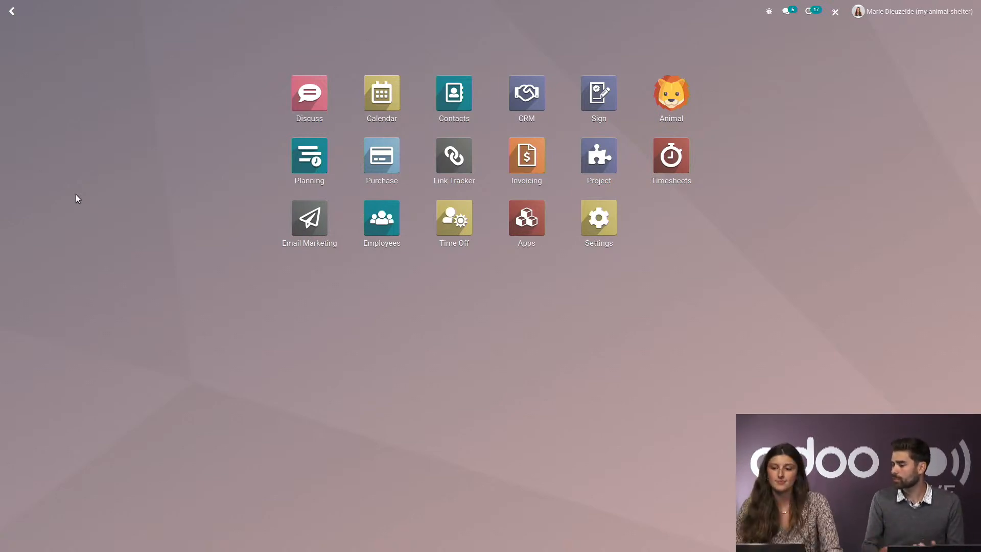
left_click(672, 88)
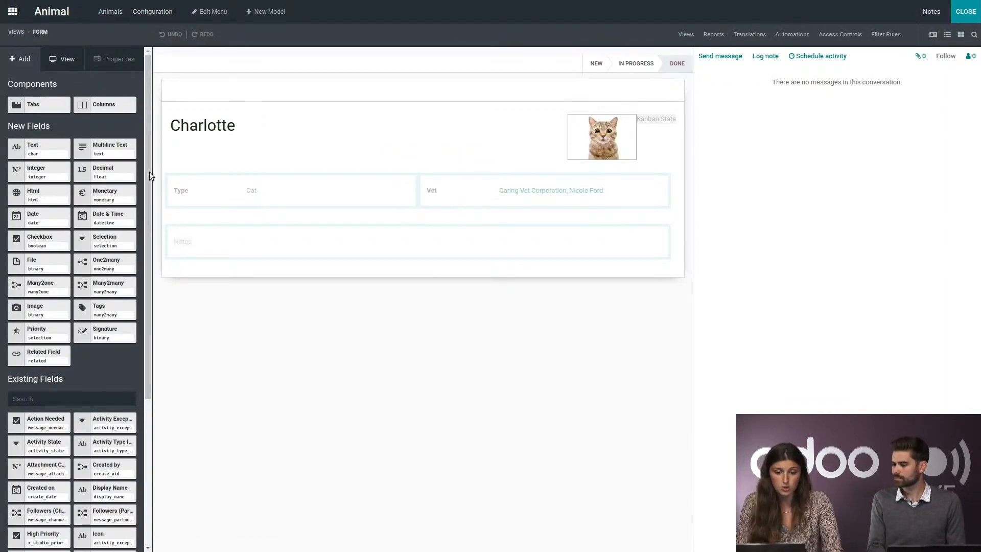
left_click_drag(39, 149, 194, 208)
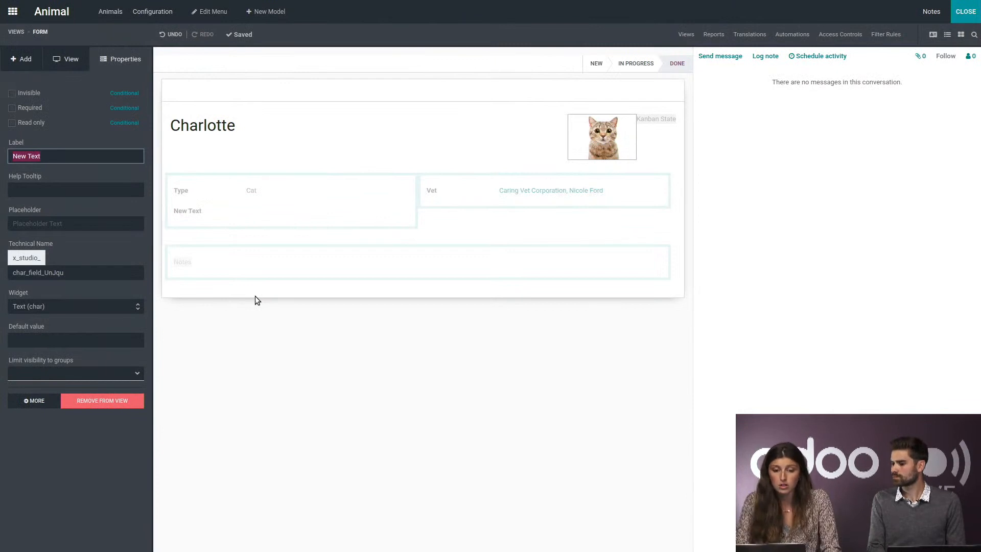
Close and reopen Studio, and examine the technical name of the New Text field
left_click(968, 13)
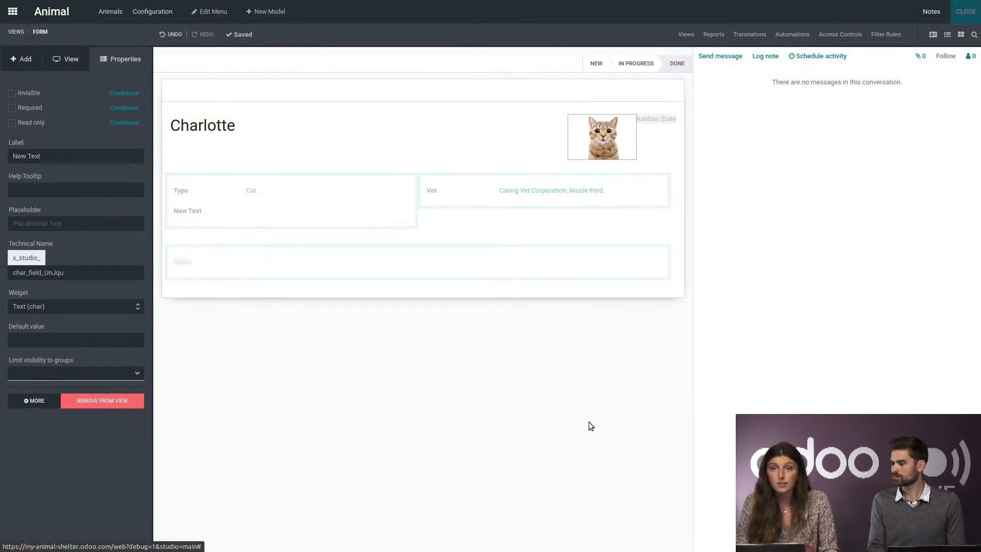
left_click(837, 11)
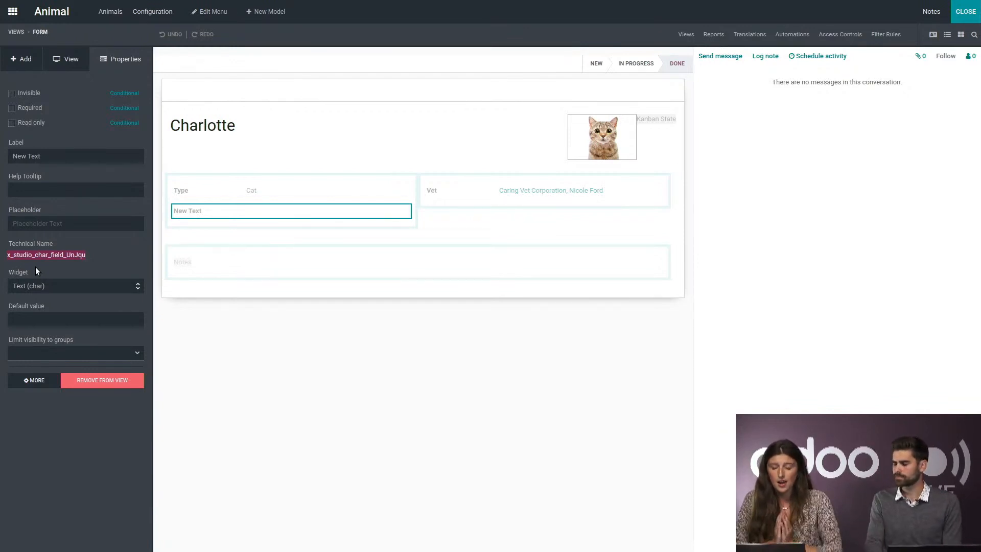
Examine the New Text field's entry in the XML of the Odoo Studio customization of the default form view for x_animals
left_click_drag(50, 156, 1, 158)
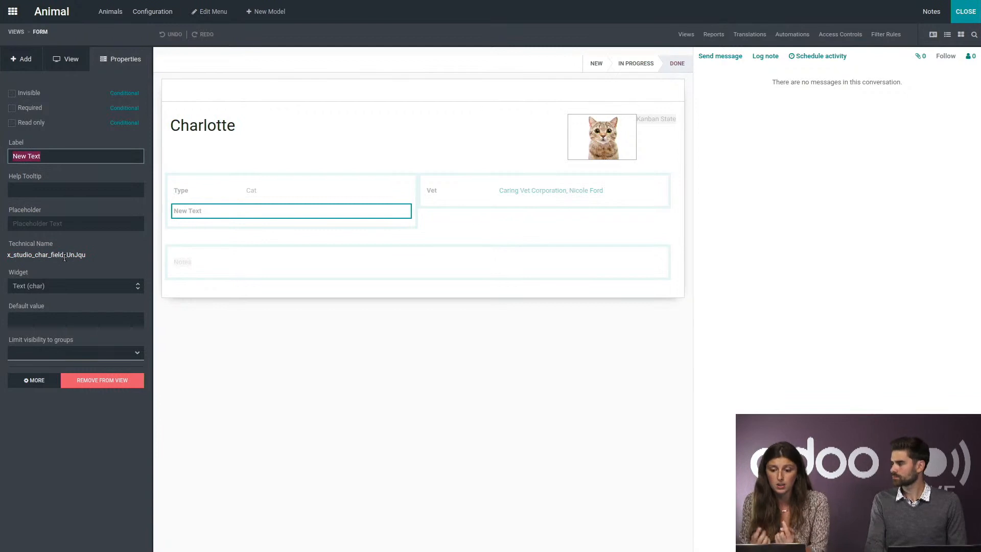
left_click(73, 152)
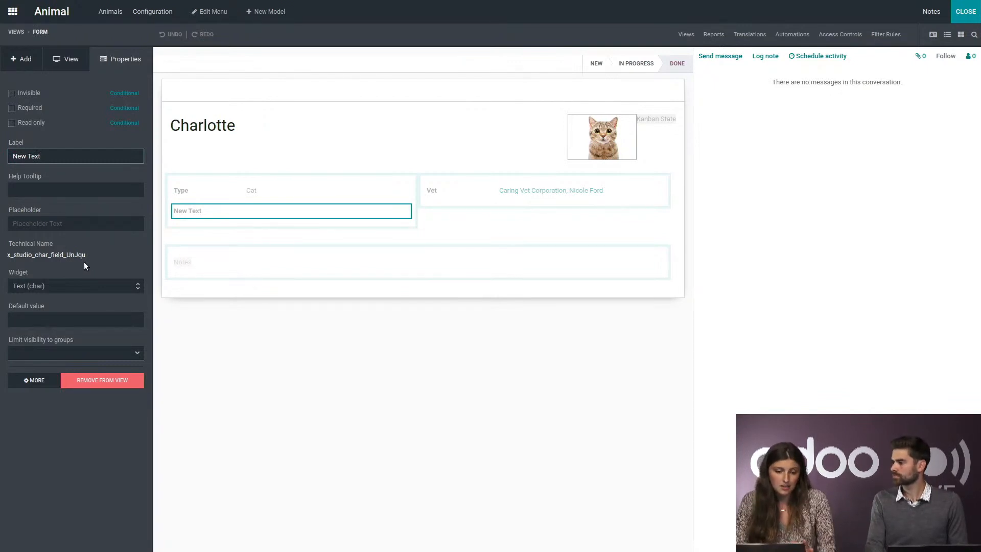
left_click(68, 57)
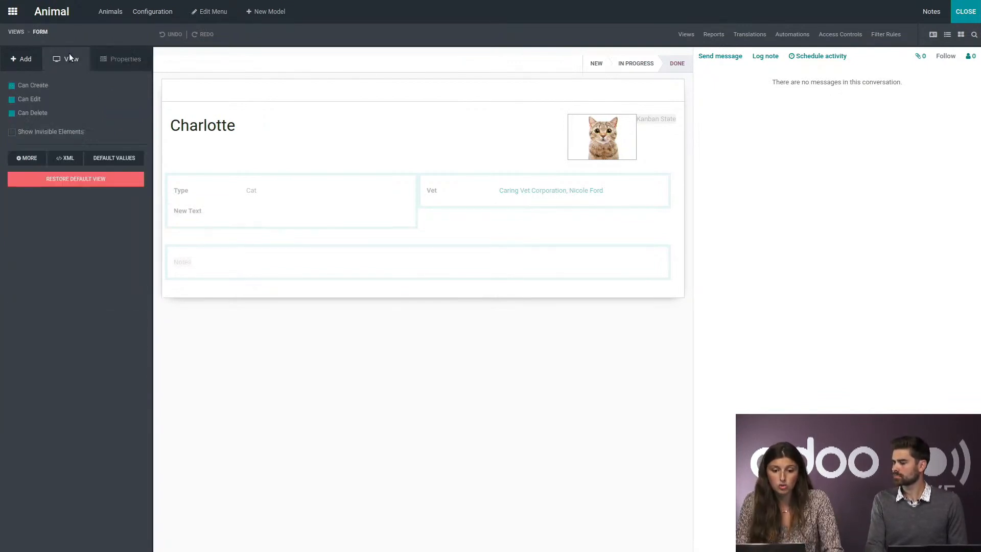
left_click(70, 158)
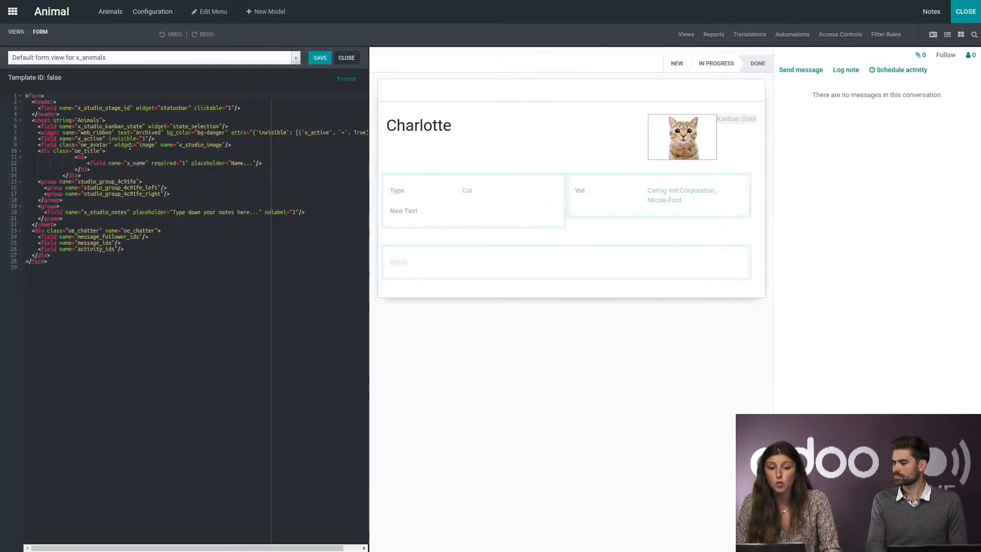
left_click(296, 58)
left_click(206, 109)
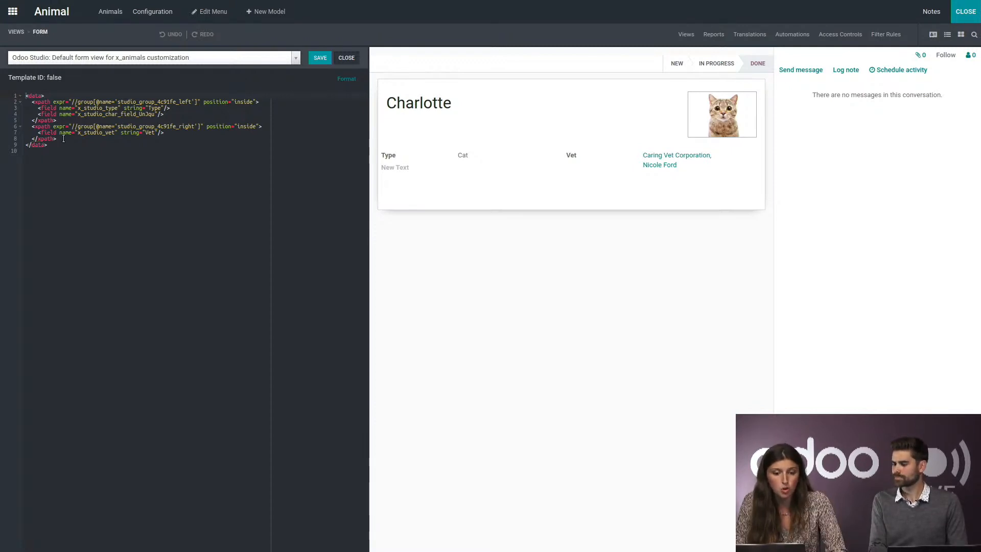
left_click(171, 116)
left_click_drag(171, 116, 54, 116)
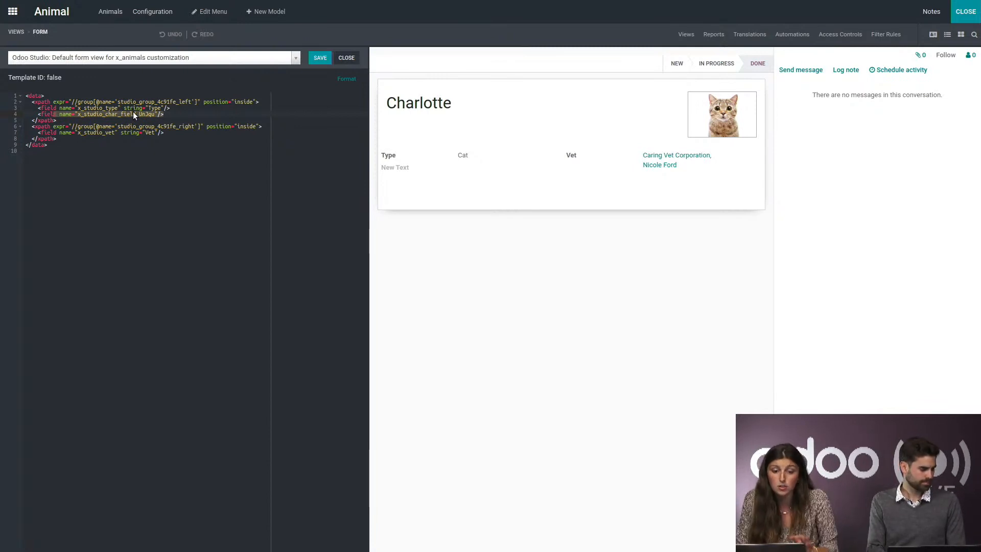
left_click(346, 58)
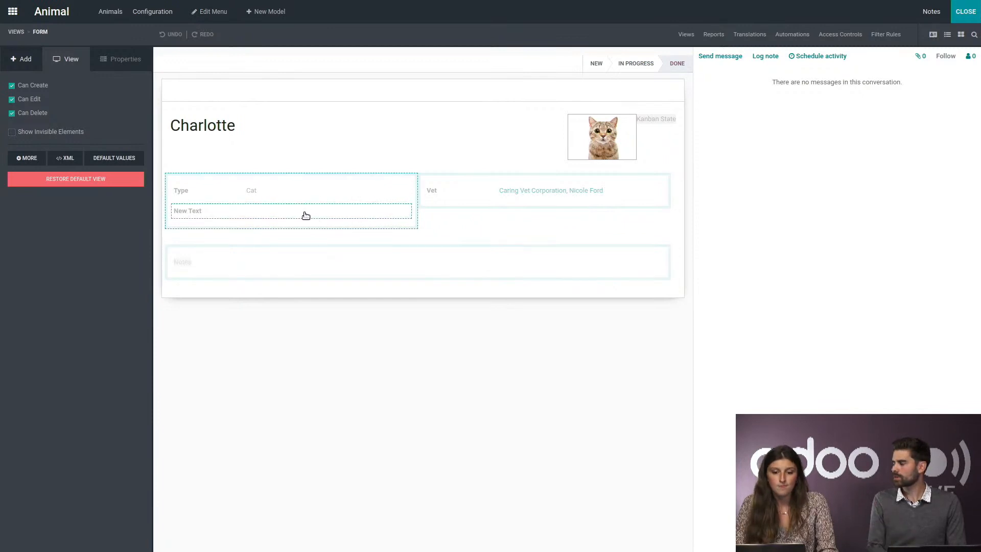
left_click(306, 215)
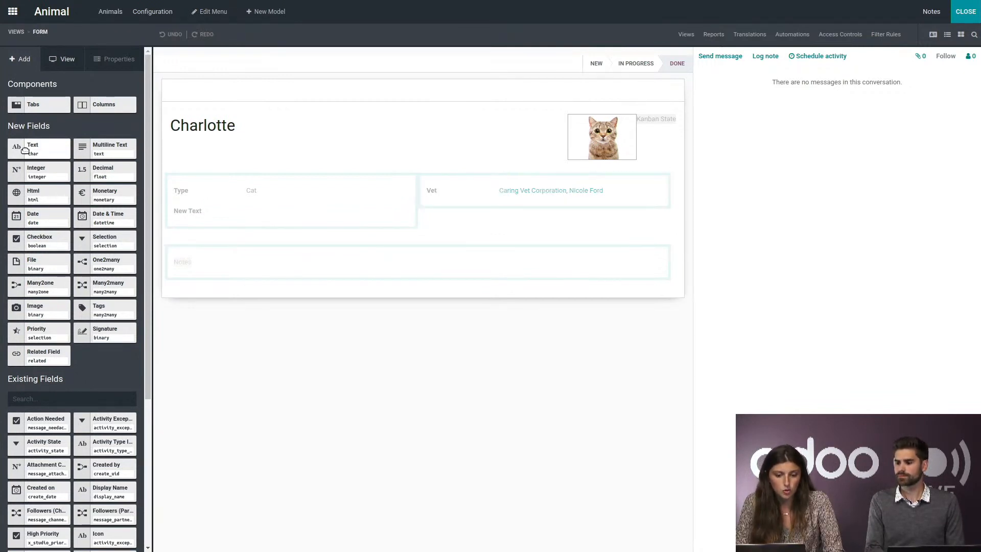
Add a related field below Vet that is linked to the vet's Notes, and label it Note
left_click_drag(42, 357, 483, 202)
left_click(473, 73)
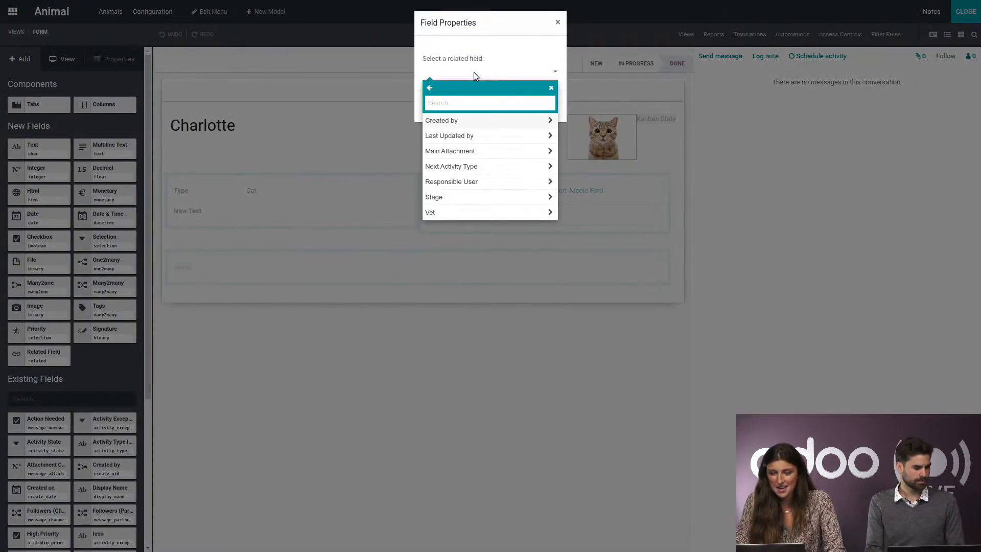
left_click(439, 212)
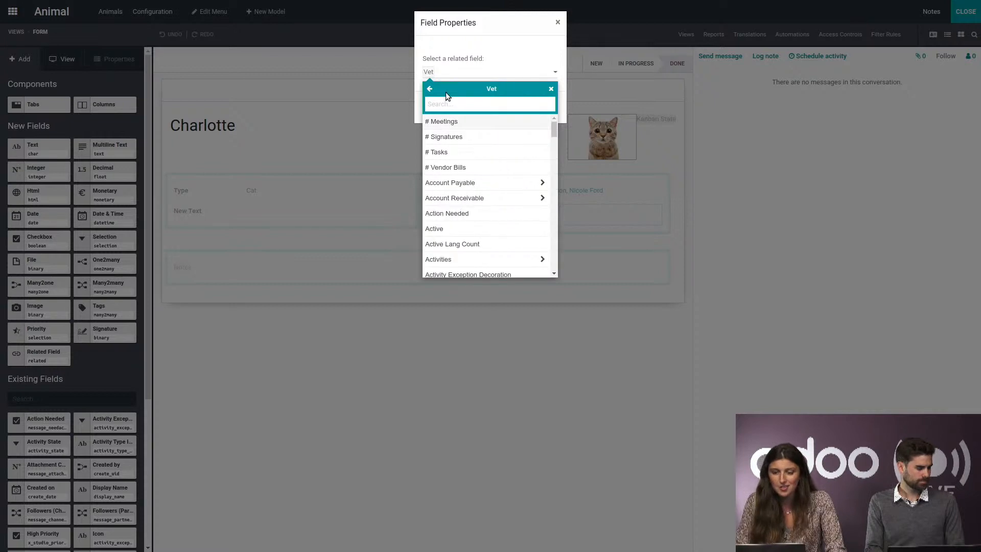
type("not")
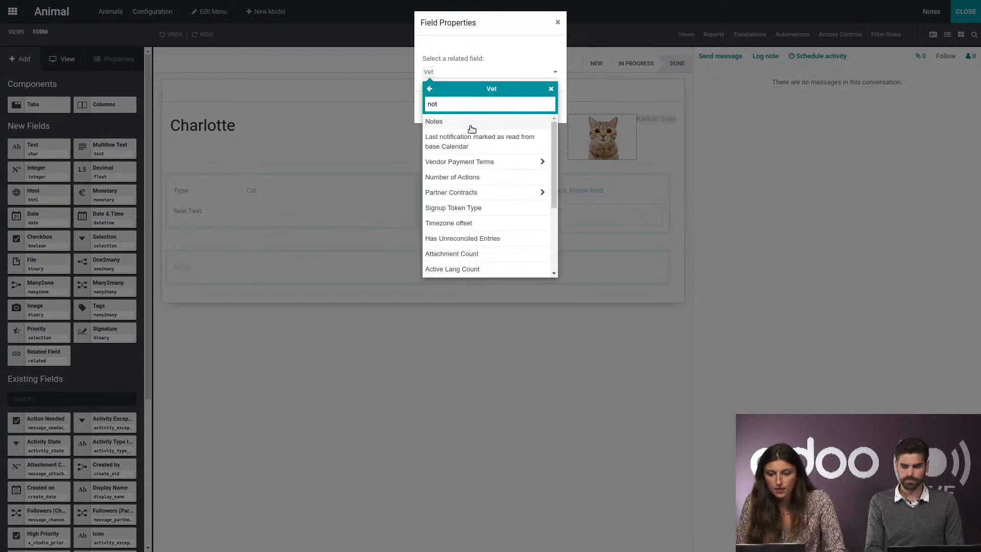
left_click(471, 126)
left_click(435, 107)
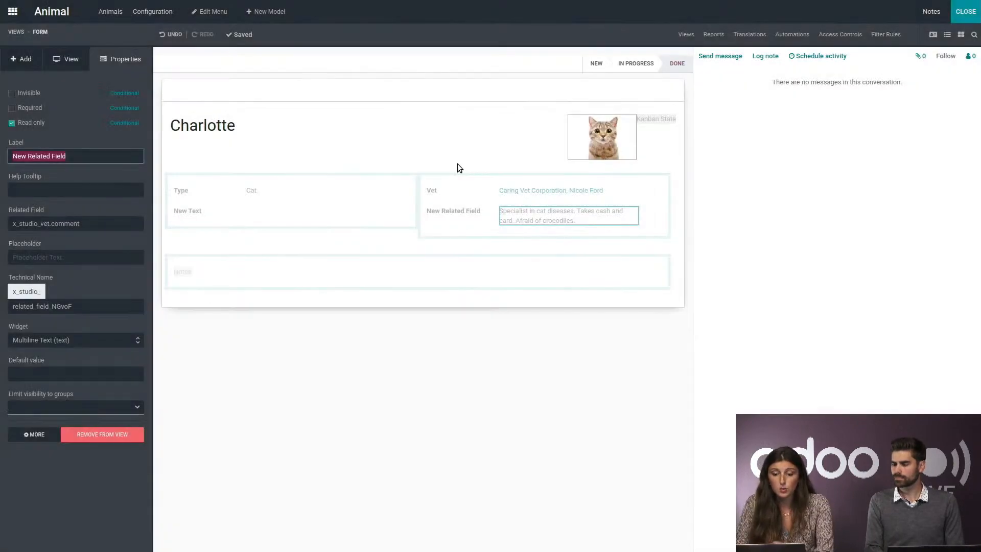
type("Note")
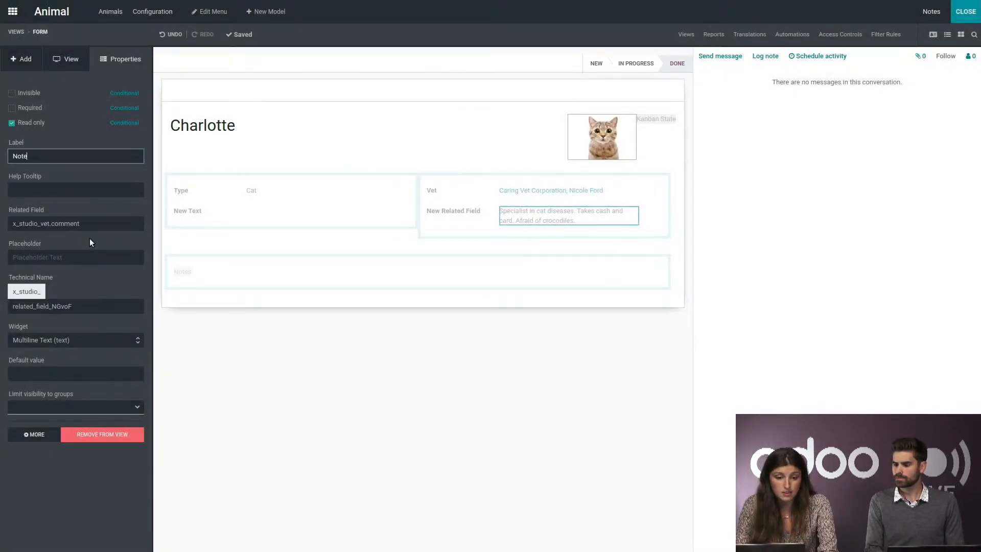
left_click(382, 379)
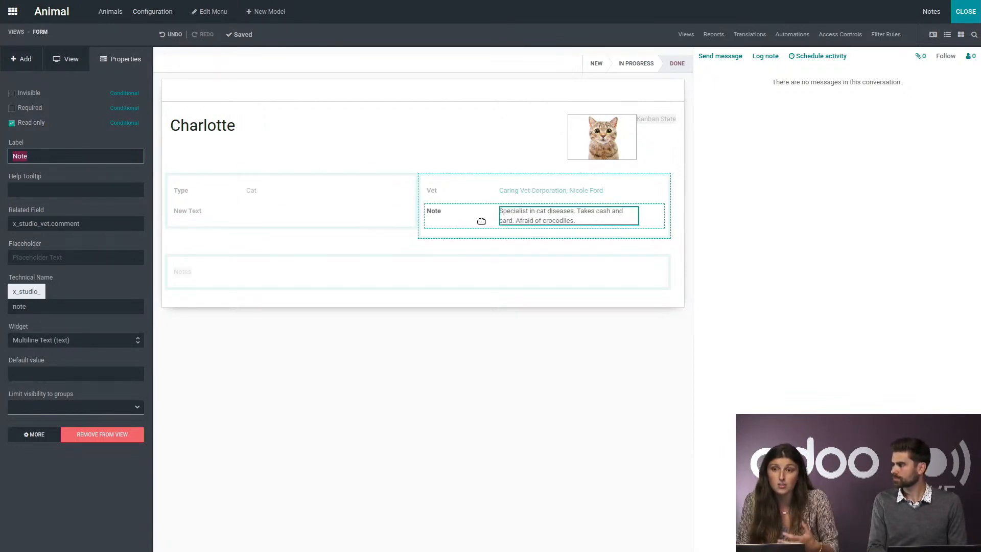
Make the Note field read-only conditionally, with a filter rule of ID = a, and save the condition
left_click(13, 124)
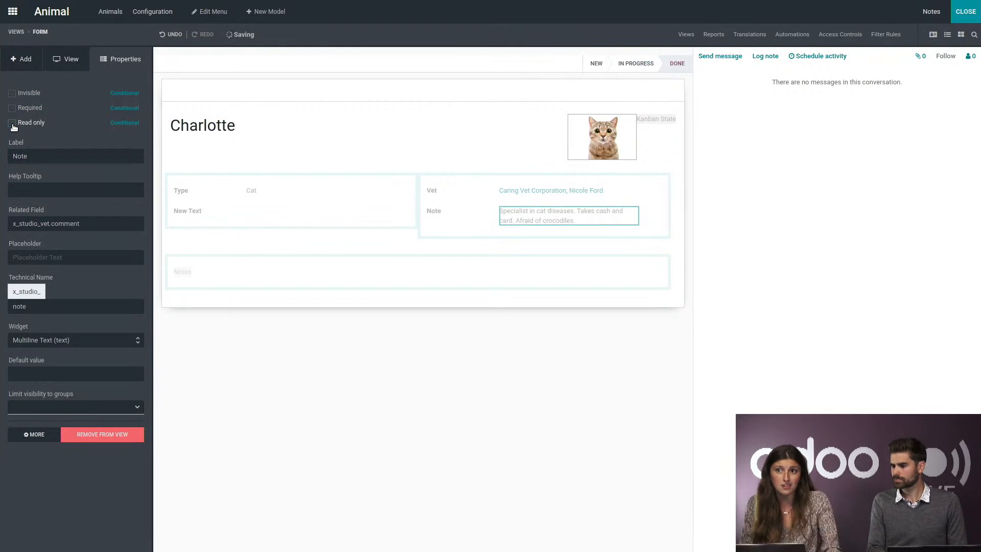
left_click(12, 125)
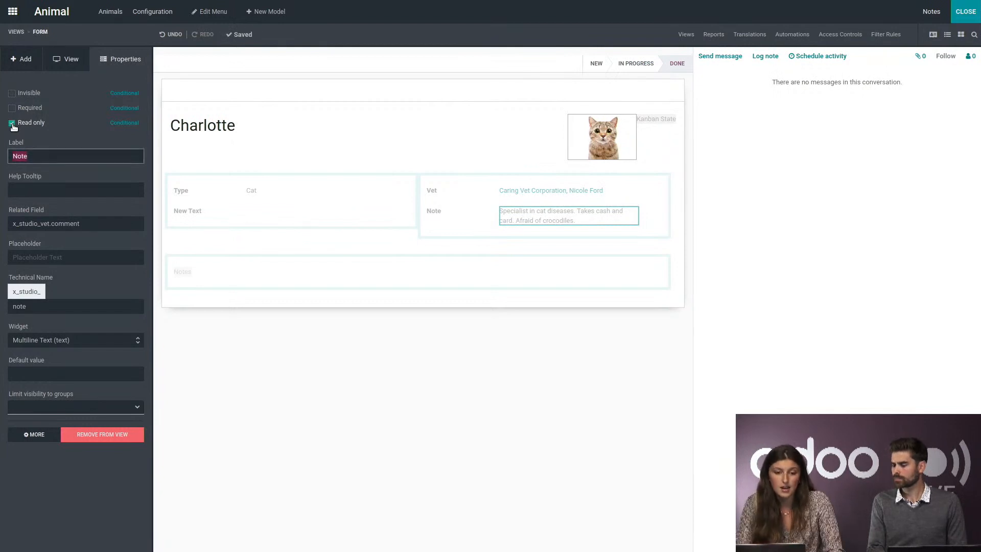
left_click(132, 124)
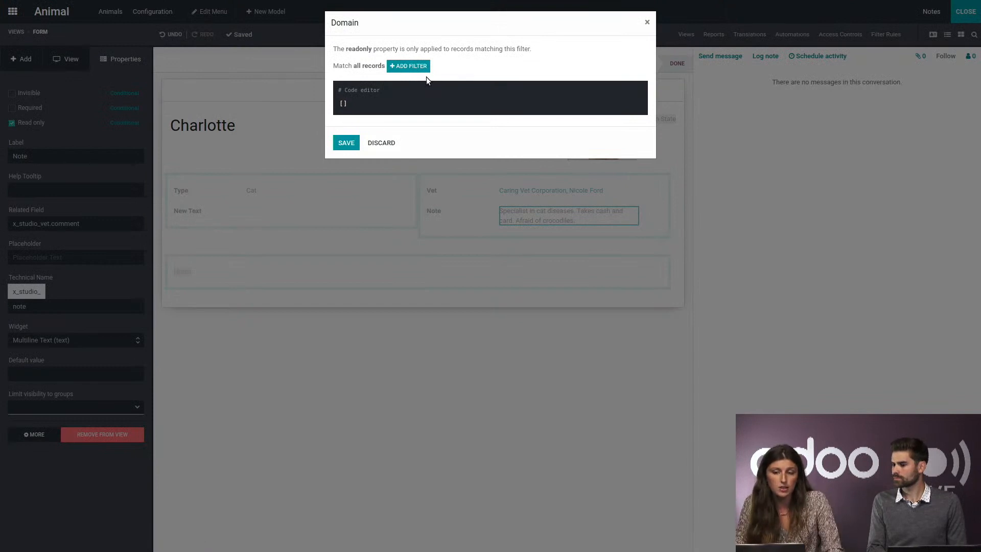
left_click(407, 66)
left_click(351, 79)
left_click(566, 81)
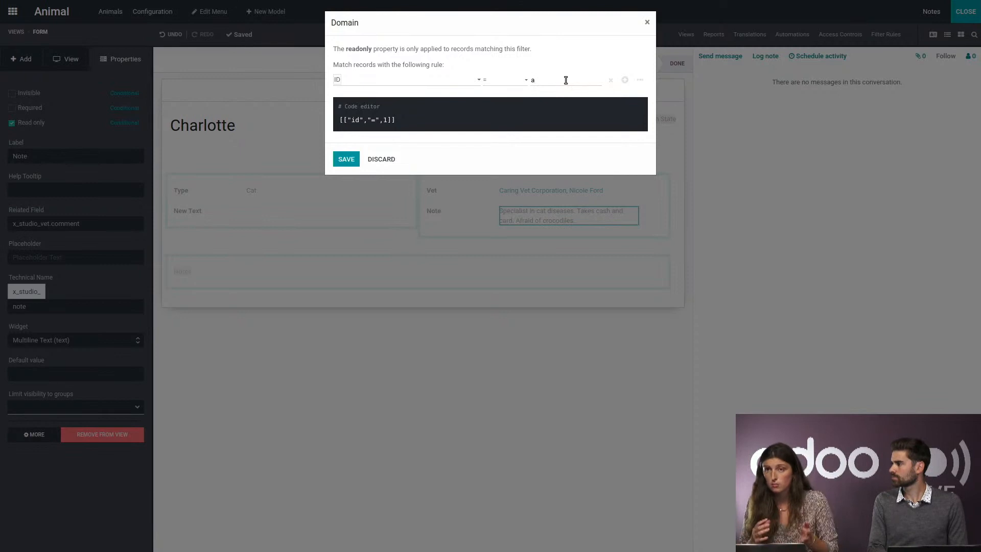
left_click(429, 112)
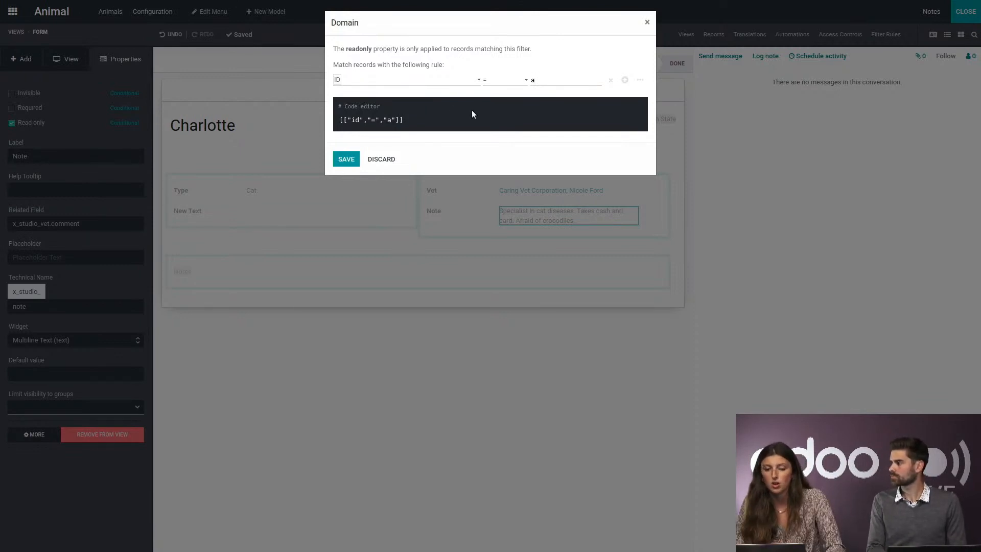
left_click(346, 159)
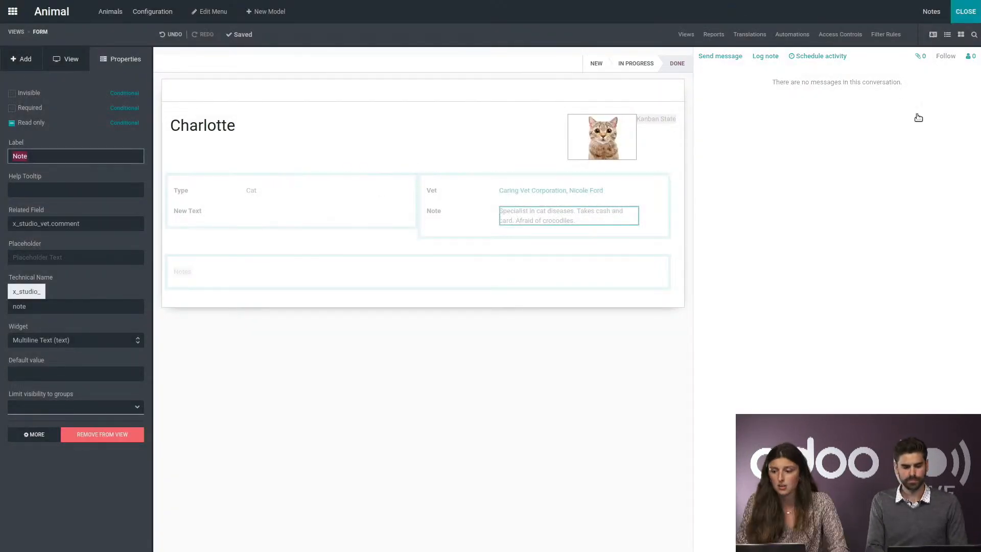
Leave Studio, append "Room B." to the Note field on Charlotte's record and save it
left_click(965, 12)
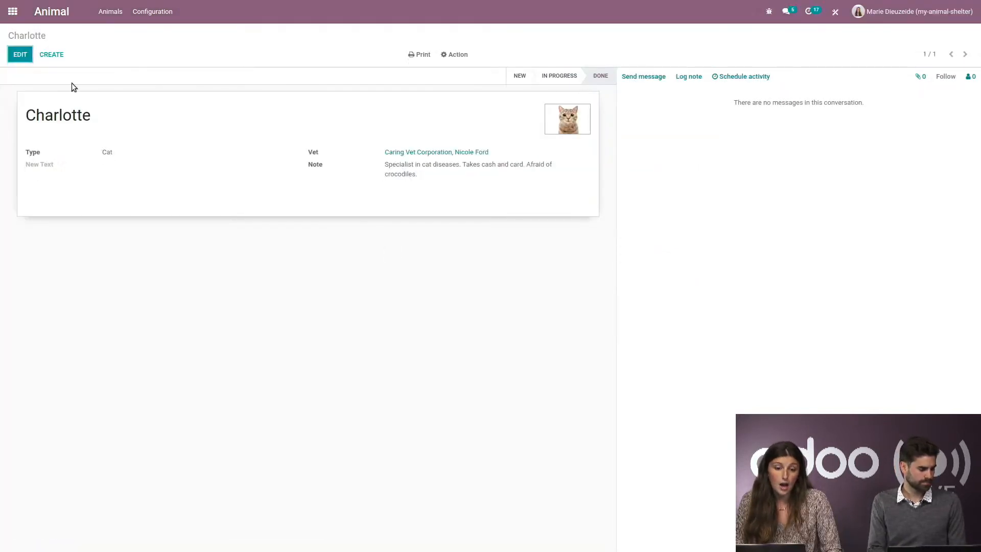
left_click(16, 58)
left_click(454, 181)
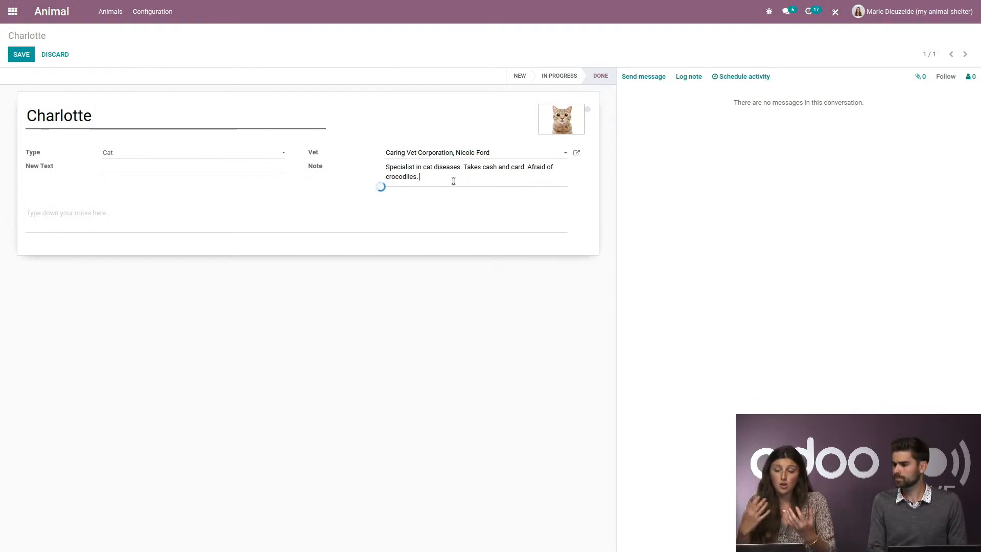
type("ROo")
key("BackSpace")
key("BackSpace")
type("oom B.")
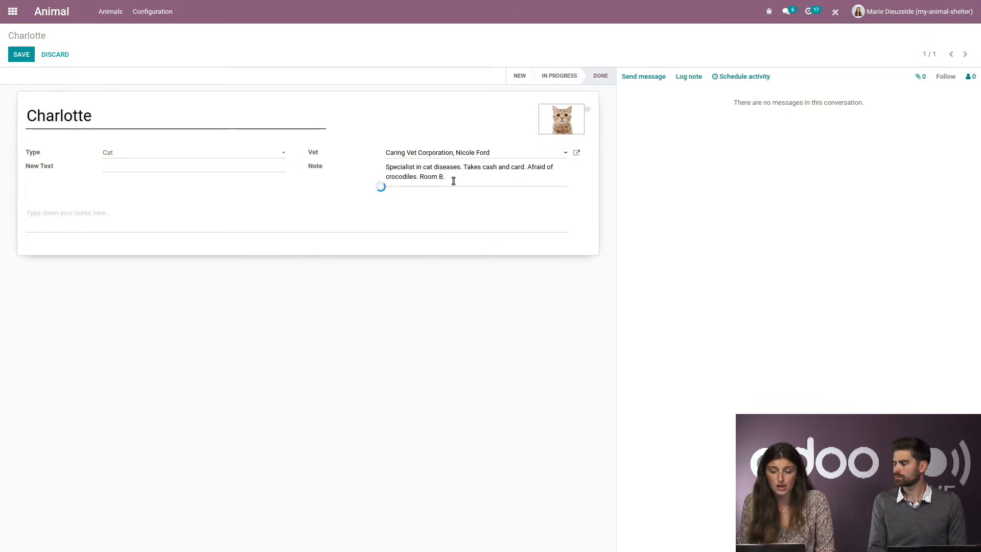
left_click_drag(446, 176, 422, 175)
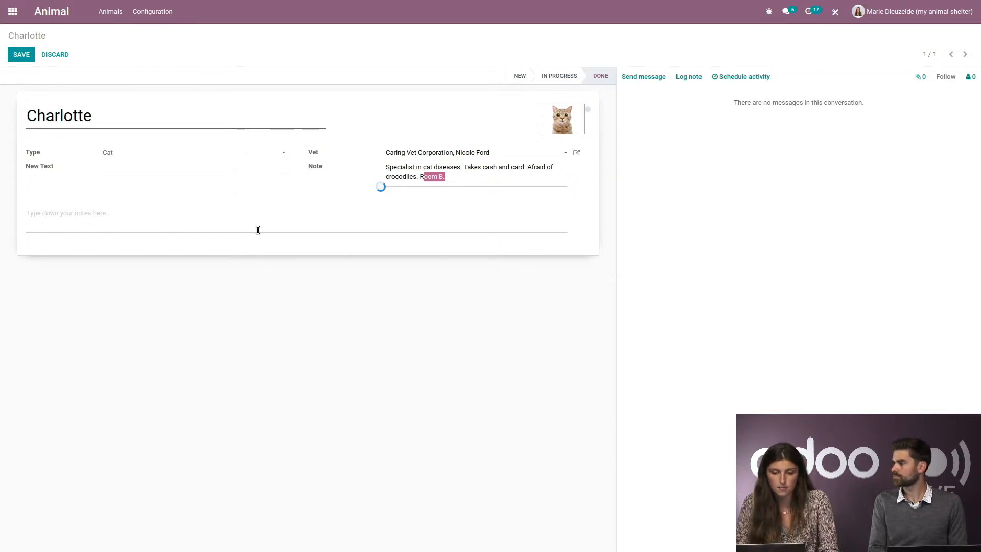
left_click(22, 54)
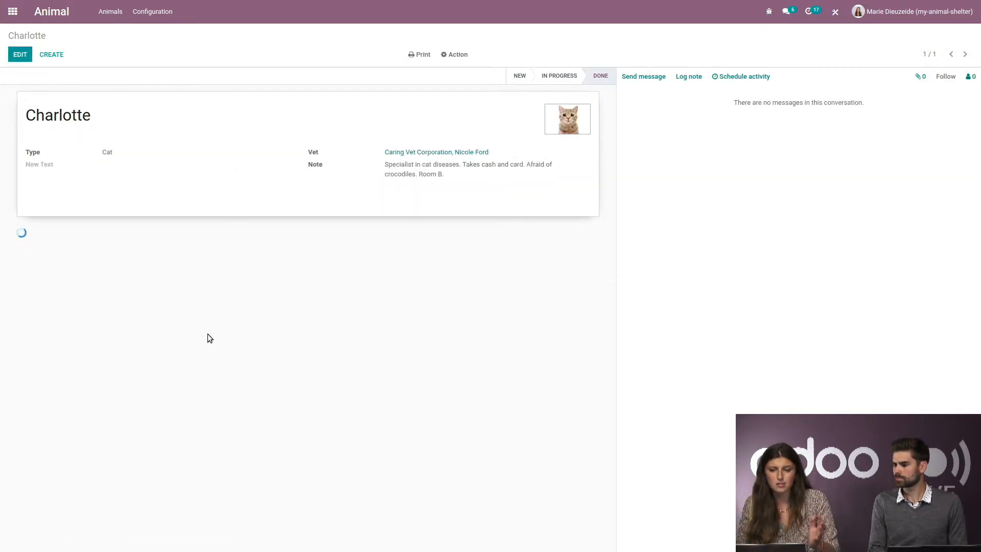
Open Charlotte's vet contact, add "Has a new degree in dogs." to its internal notes and save the contact
left_click(409, 152)
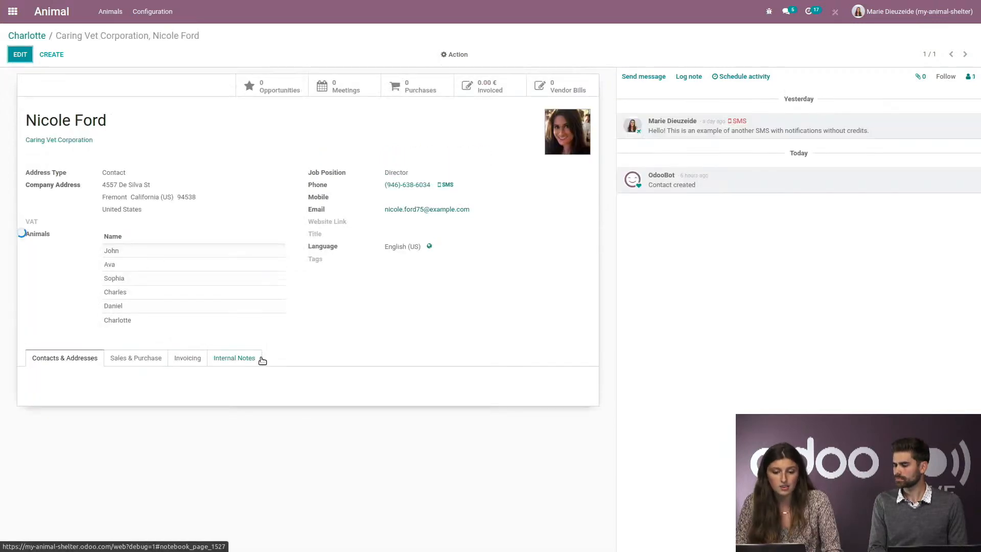
left_click(245, 357)
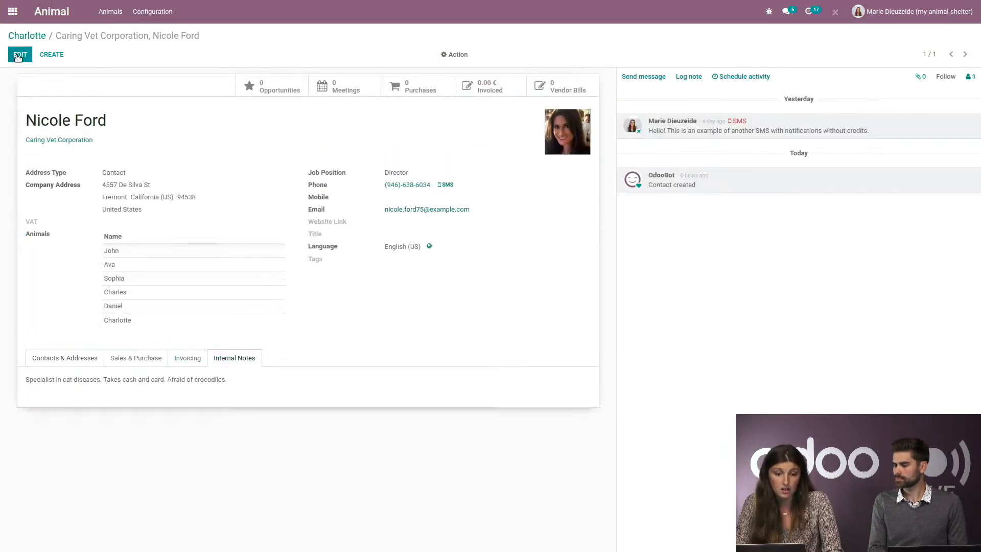
left_click(19, 55)
left_click(256, 407)
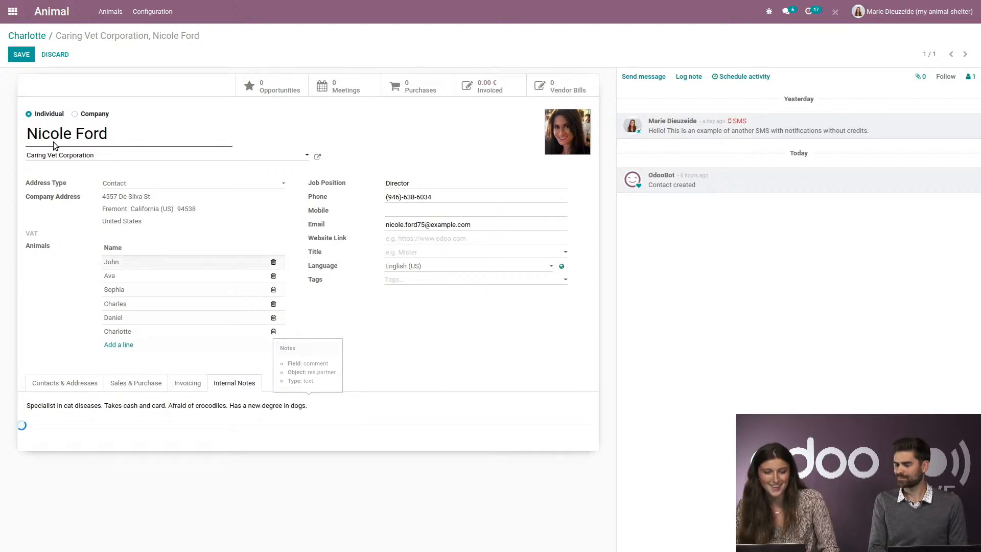
left_click(22, 54)
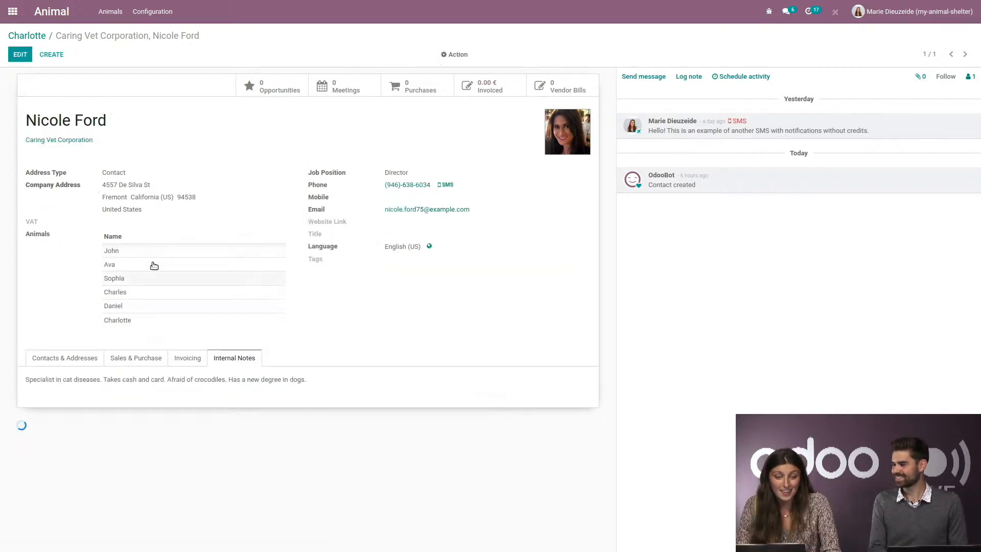
Return to Charlotte's record and check the text in its Note field against the vet's notes
left_click(27, 36)
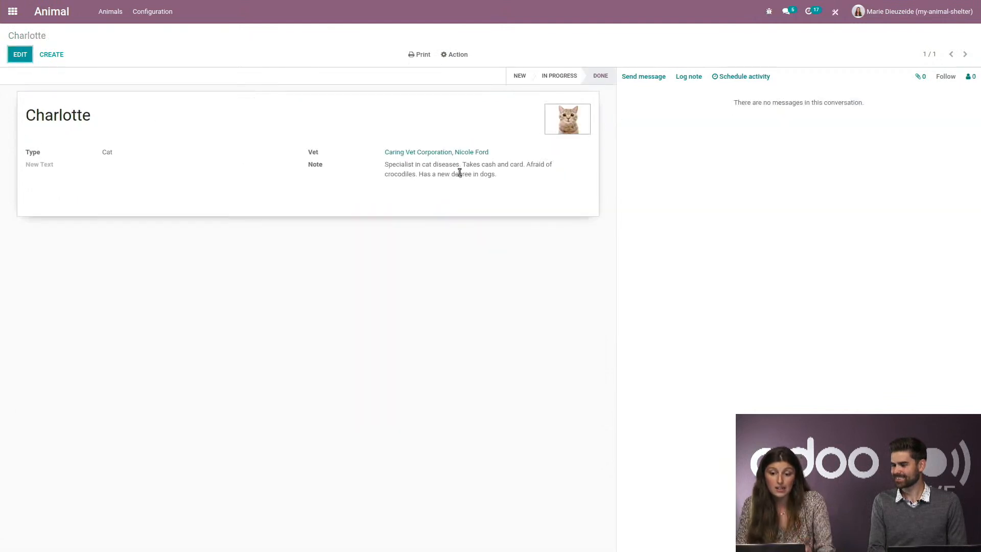
left_click_drag(524, 179, 363, 167)
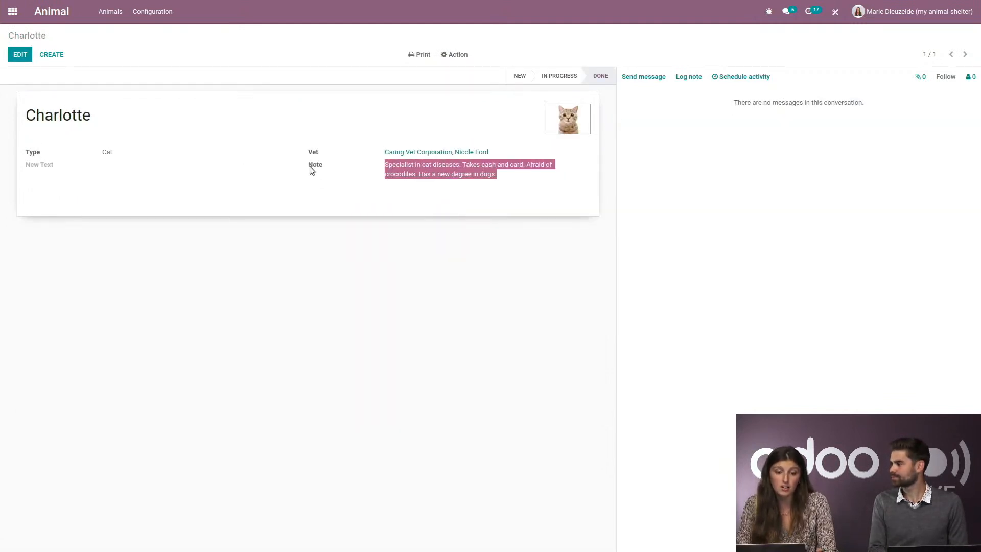
mouse_move(311, 168)
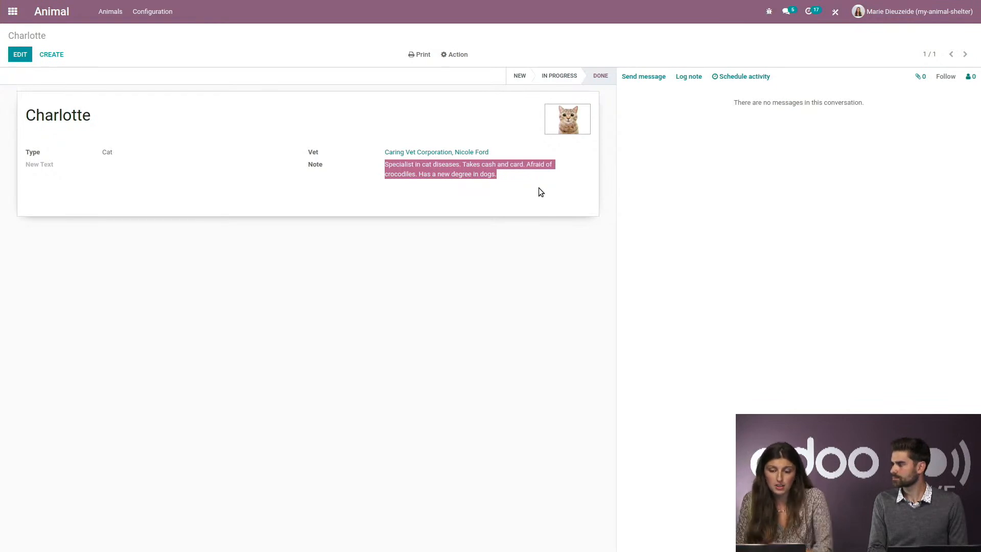
left_click(211, 280)
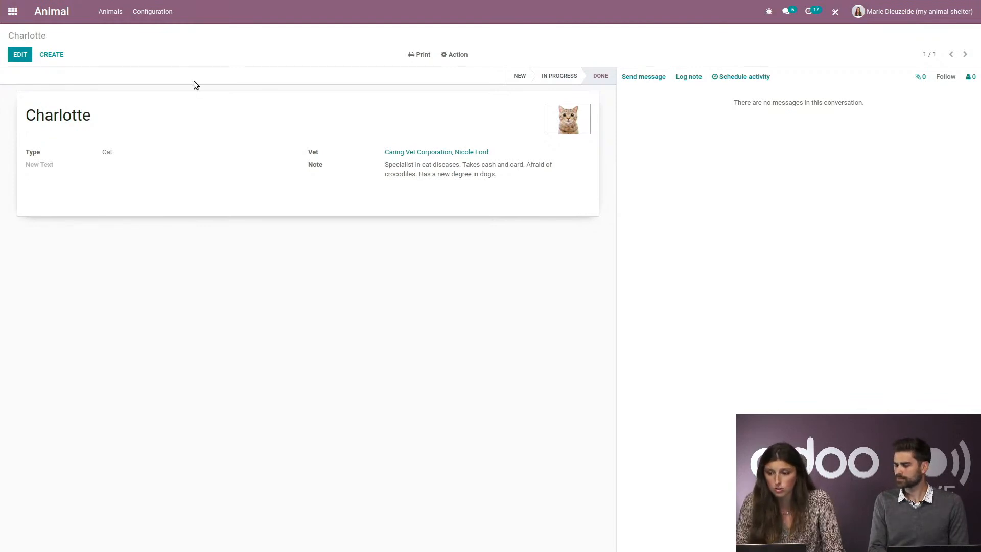
Reopen Charlotte's record for editing and inspect the technical details of the Notes field below the main fields
left_click(19, 54)
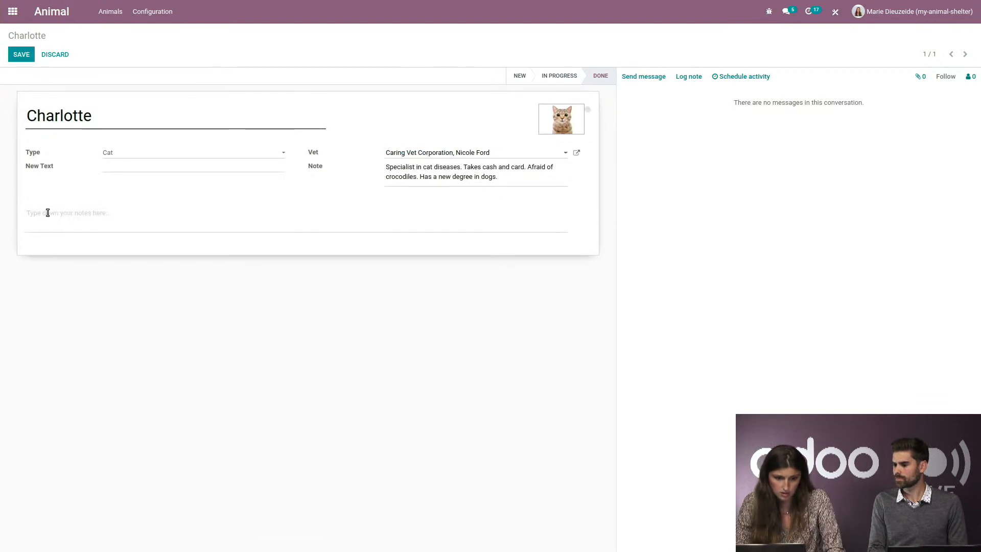
left_click(22, 54)
left_click(19, 55)
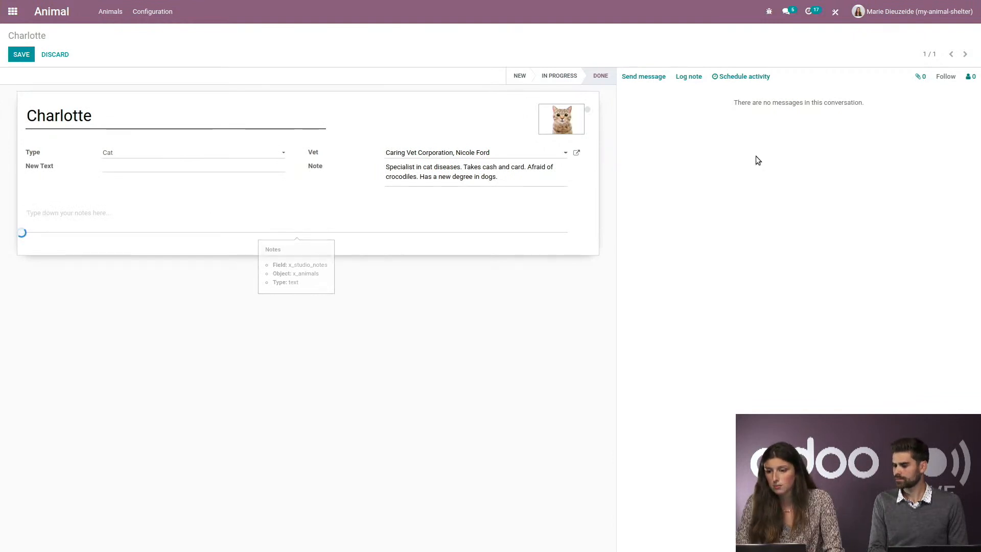
Open Studio from Charlotte's record and go to the automated actions of the Animals model
left_click(838, 11)
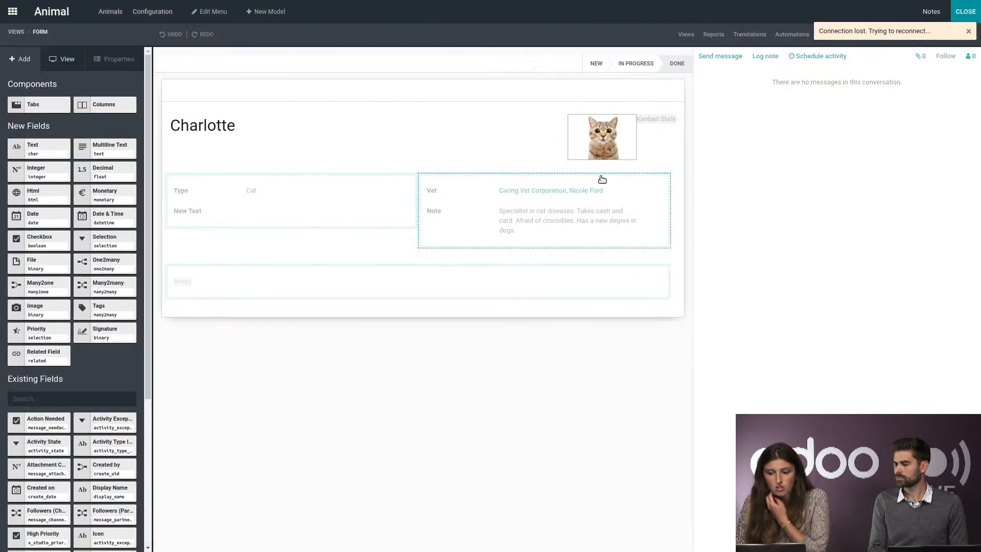
left_click(782, 39)
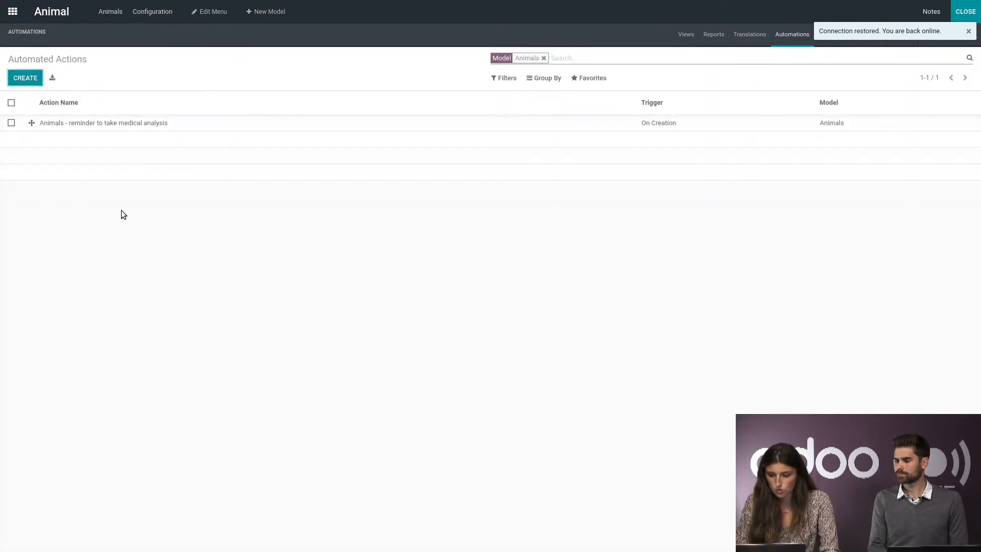
left_click(133, 134)
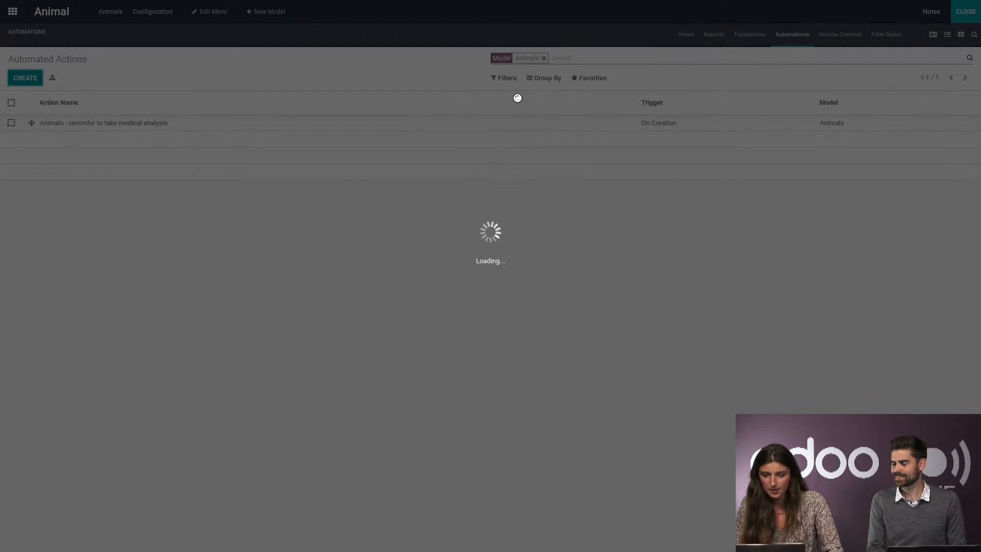
Reload the Studio page at my-animal-shelter.odoo.com to restore the session
left_click(493, 28)
left_click(415, 25)
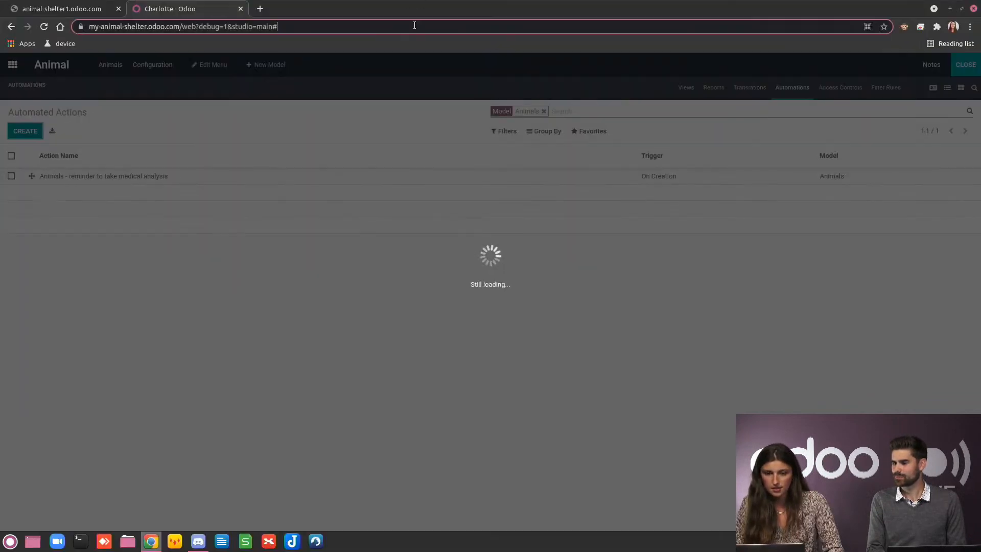
key("Return")
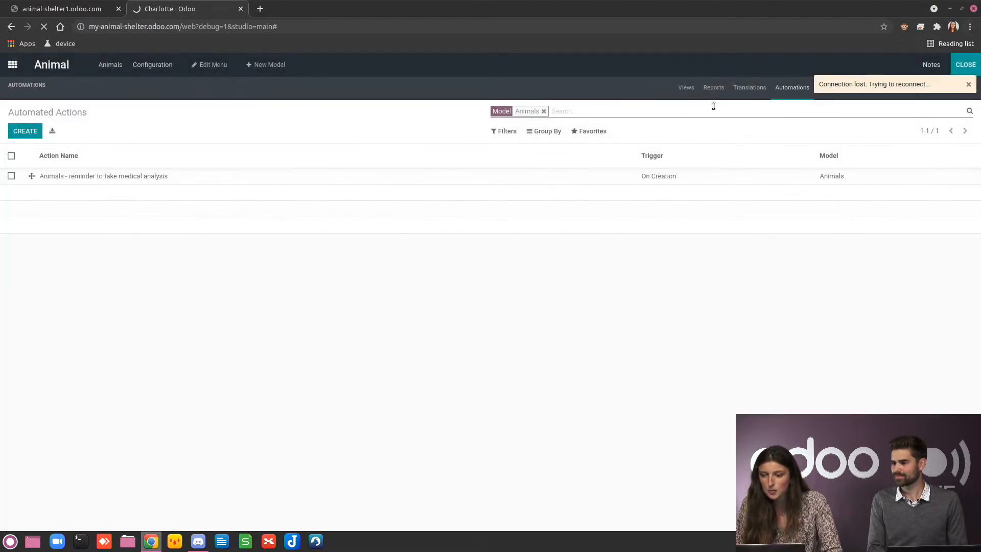
left_click(969, 85)
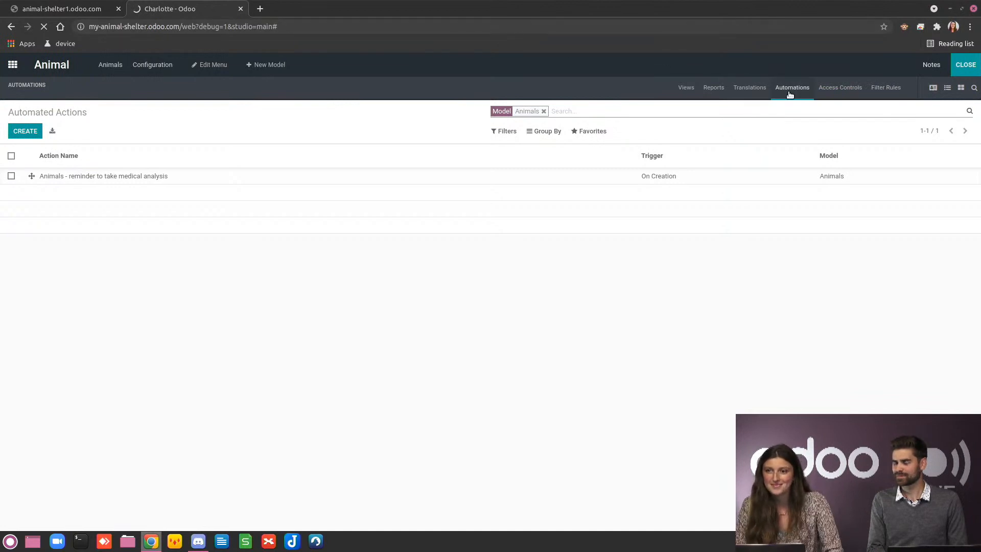
left_click(20, 132)
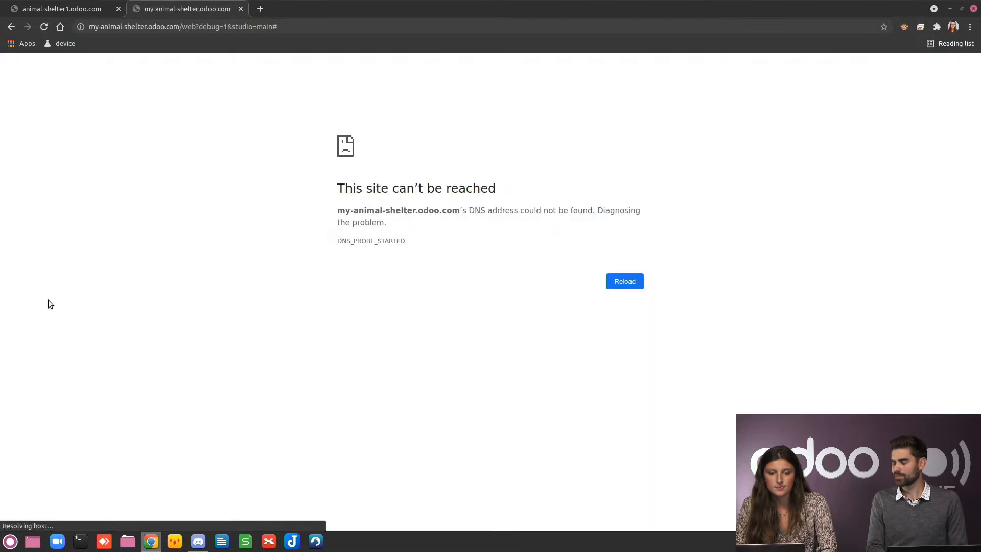
left_click(354, 28)
key("Return")
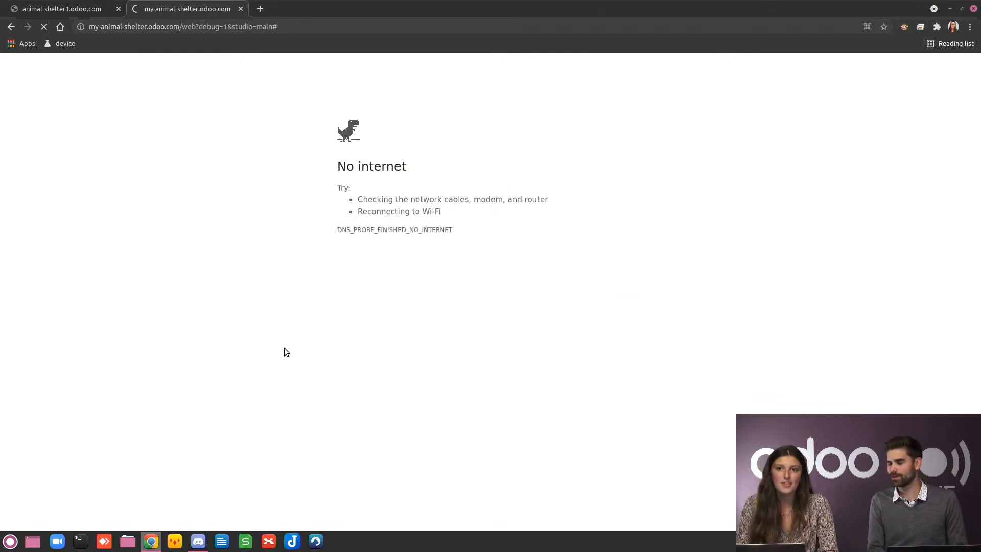
left_click(310, 29)
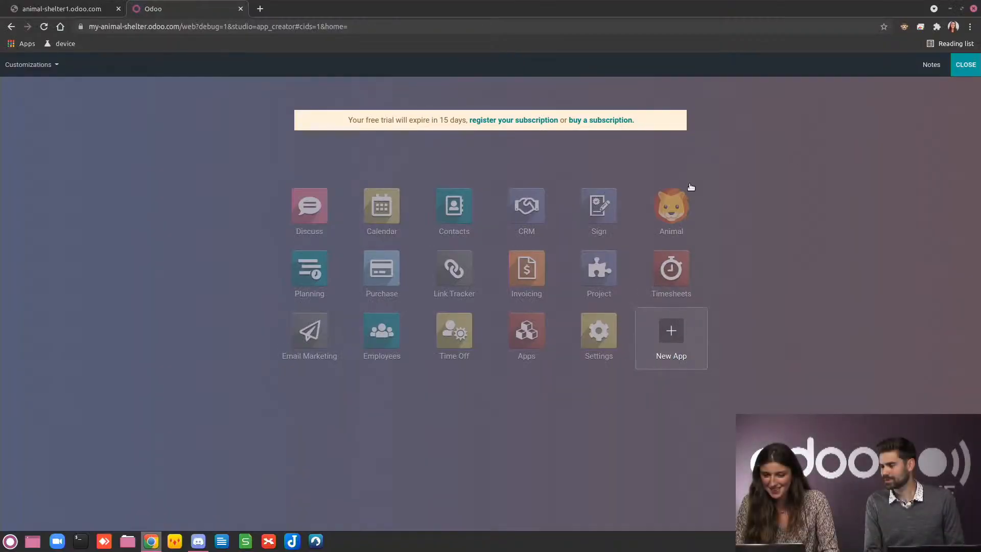
Open the Animal app in Studio and create a new automated action for its Animals model
left_click(671, 207)
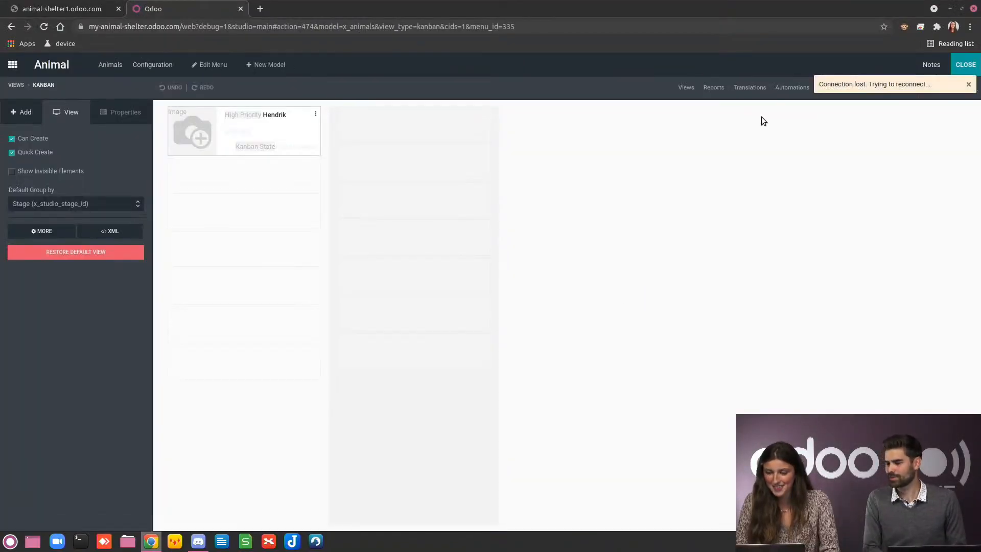
left_click(967, 87)
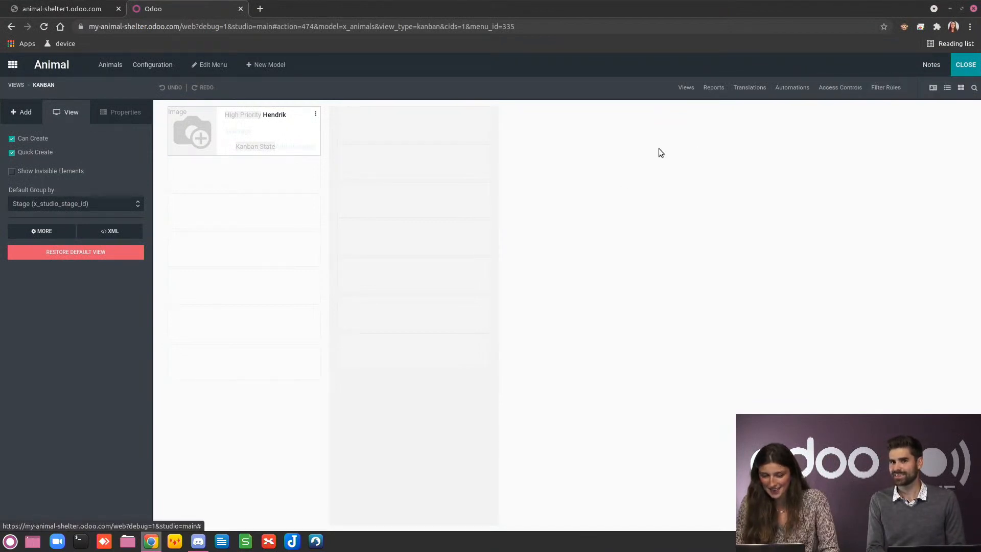
left_click(792, 88)
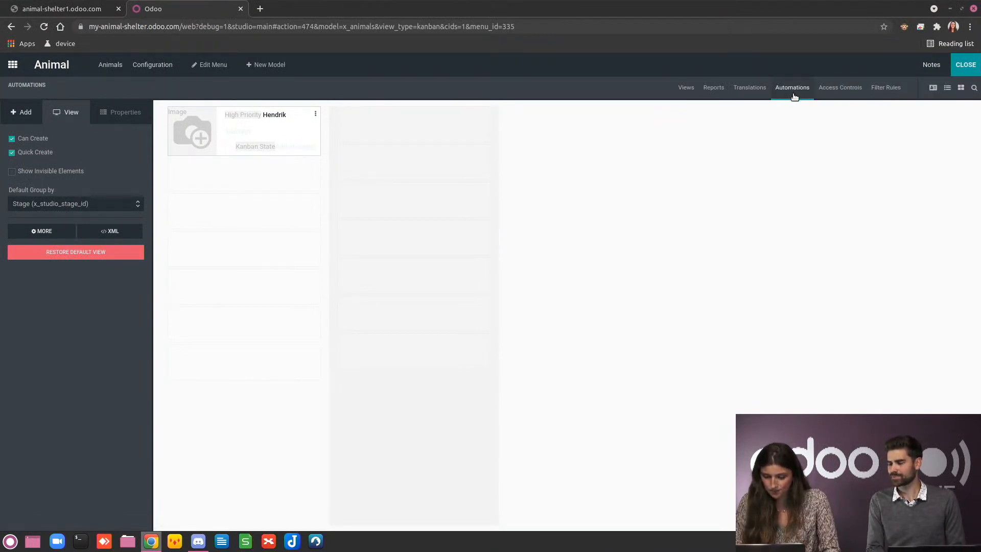
key("F11")
left_click(26, 78)
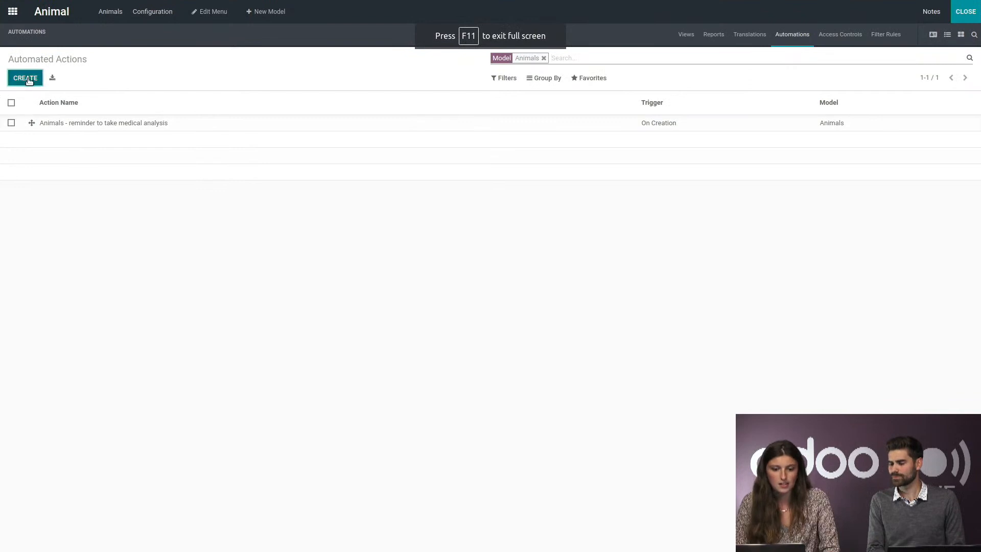
Name the automated action "Animals - Notes from vet"
type("ANma")
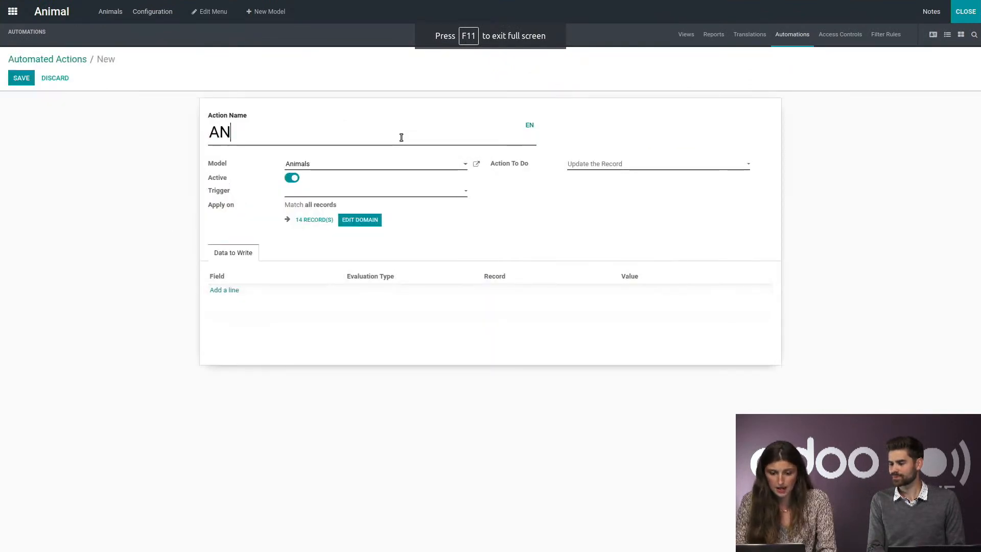
key("BackSpace")
key("BackSpace")
key("BackSpace")
type("nimal")
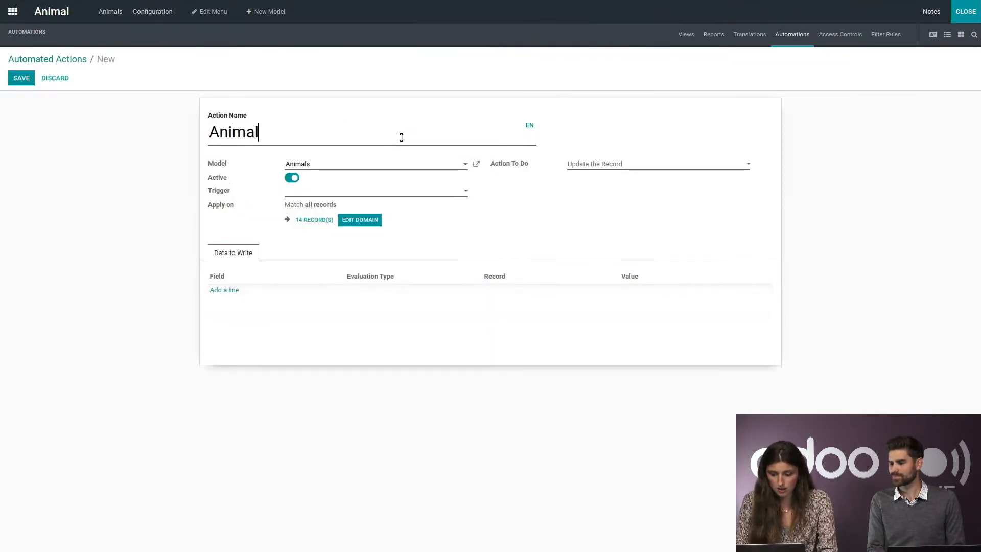
type("s -")
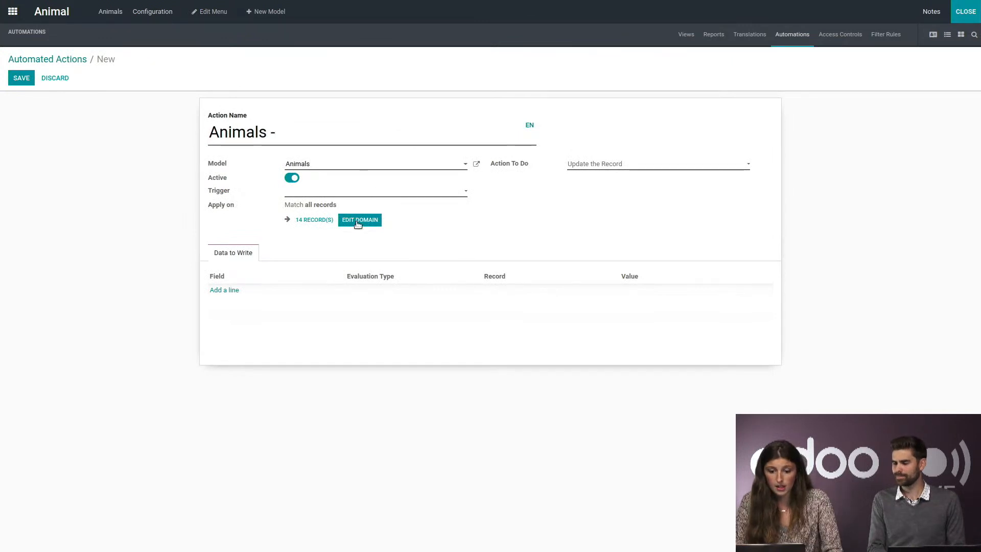
left_click(311, 193)
left_click(300, 132)
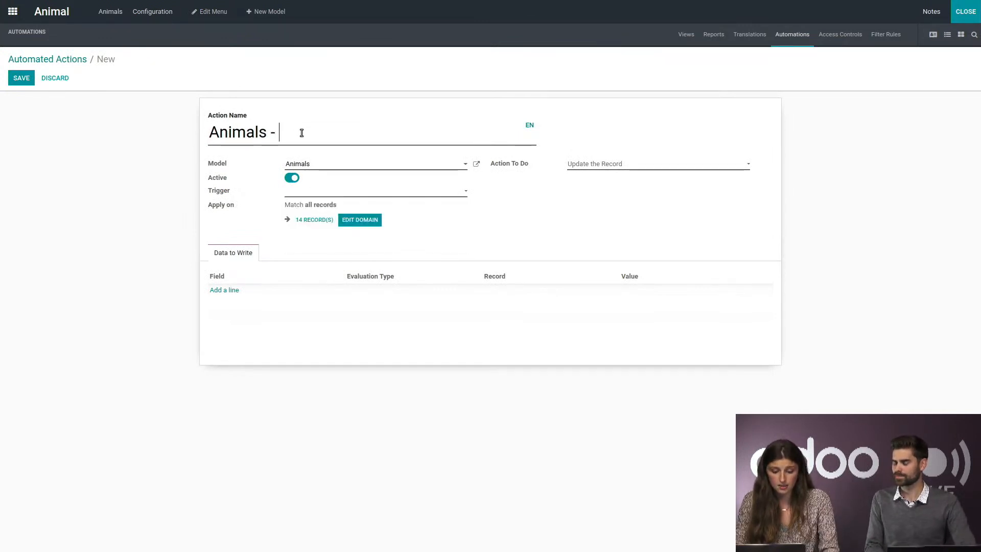
type("Notes")
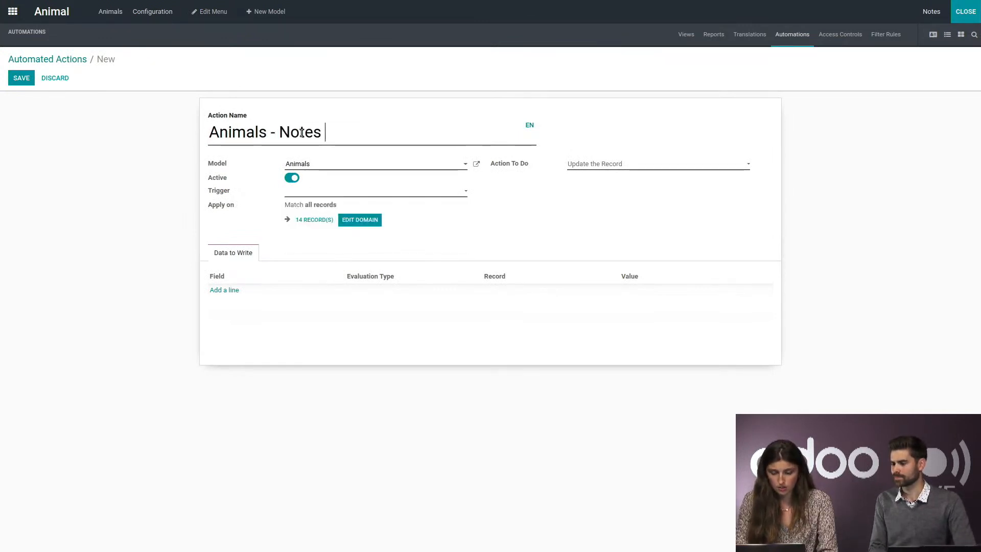
type(" from vet")
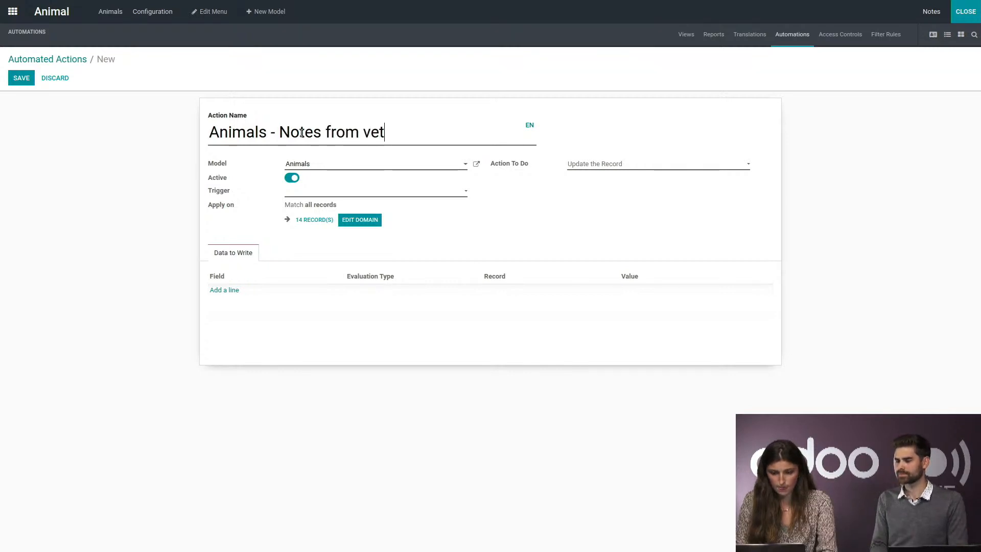
Set the automated action to trigger on creation and apply only to records where Vet is set
left_click(379, 190)
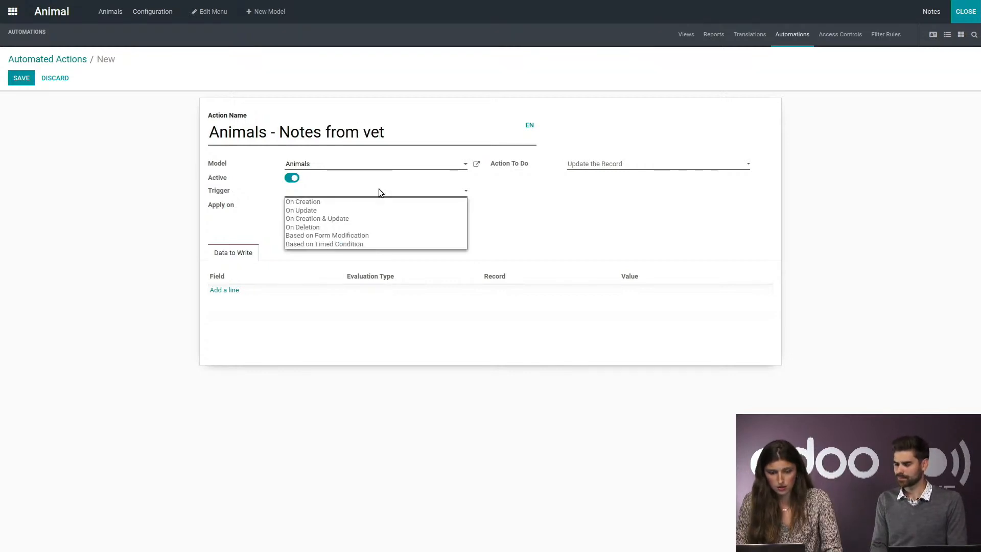
left_click(302, 202)
left_click(376, 221)
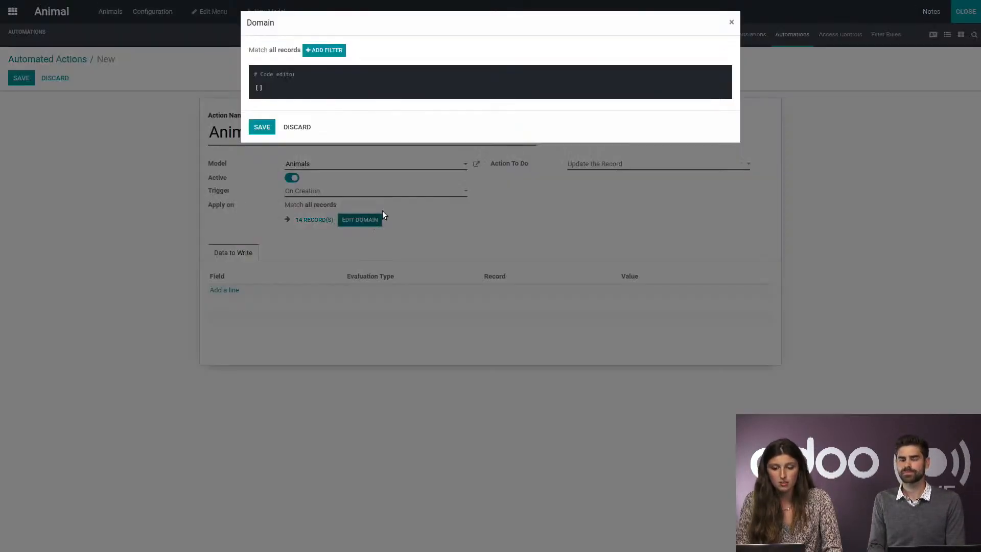
left_click(324, 49)
left_click(266, 63)
left_click(256, 81)
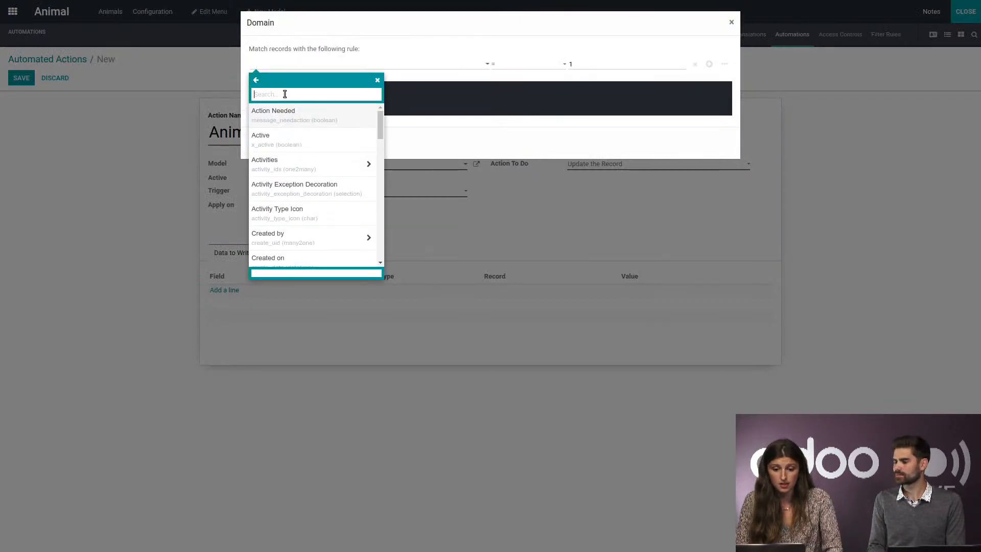
type("v")
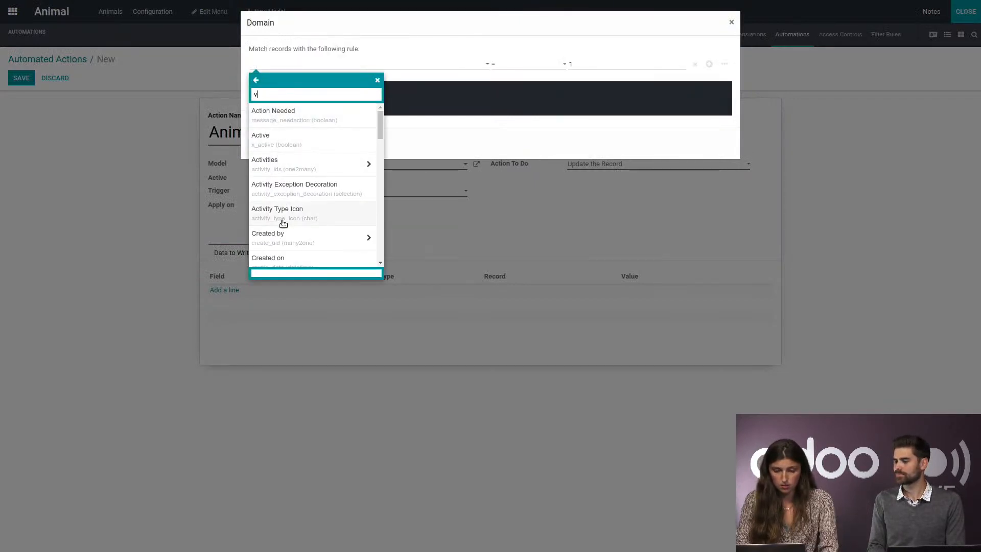
type("et")
left_click(296, 125)
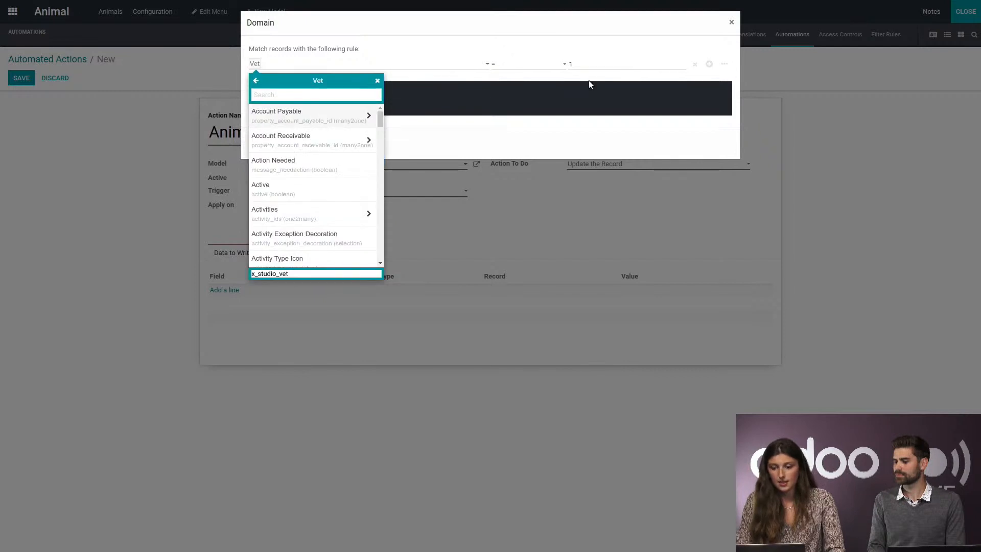
left_click(510, 72)
left_click(513, 65)
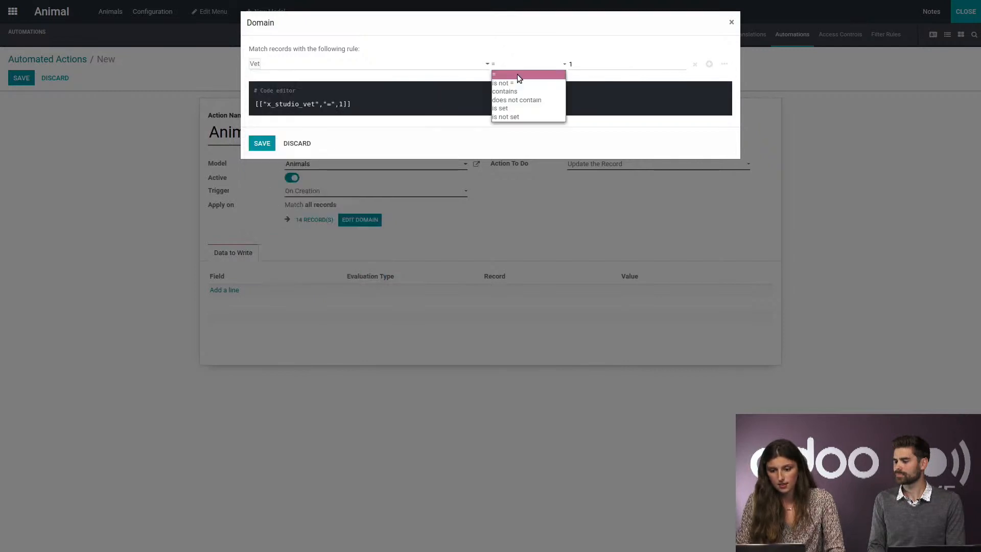
left_click(528, 108)
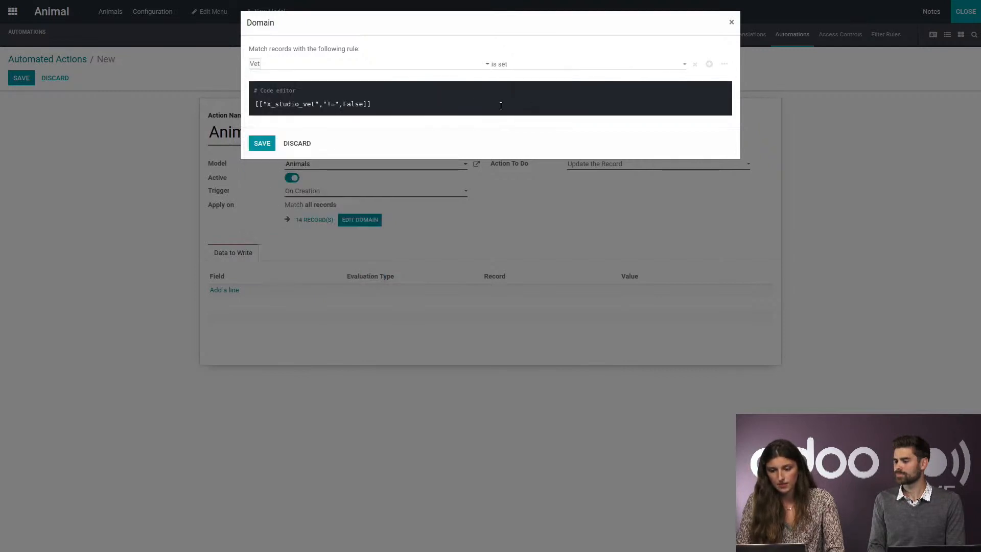
left_click(263, 144)
Keep Update the Record as the action to do and add a data line writing to the Notes (Animals) field
left_click(617, 164)
left_click(618, 168)
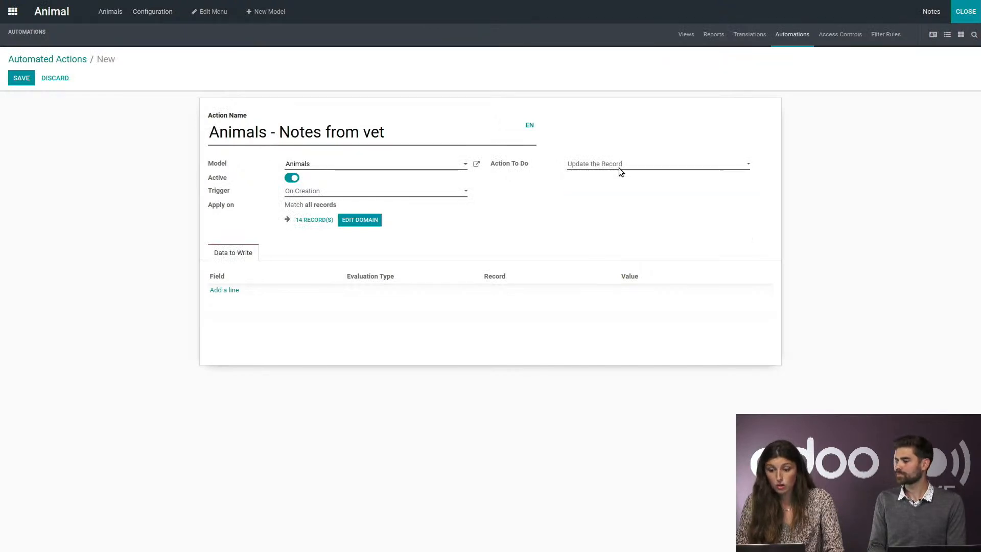
left_click(224, 290)
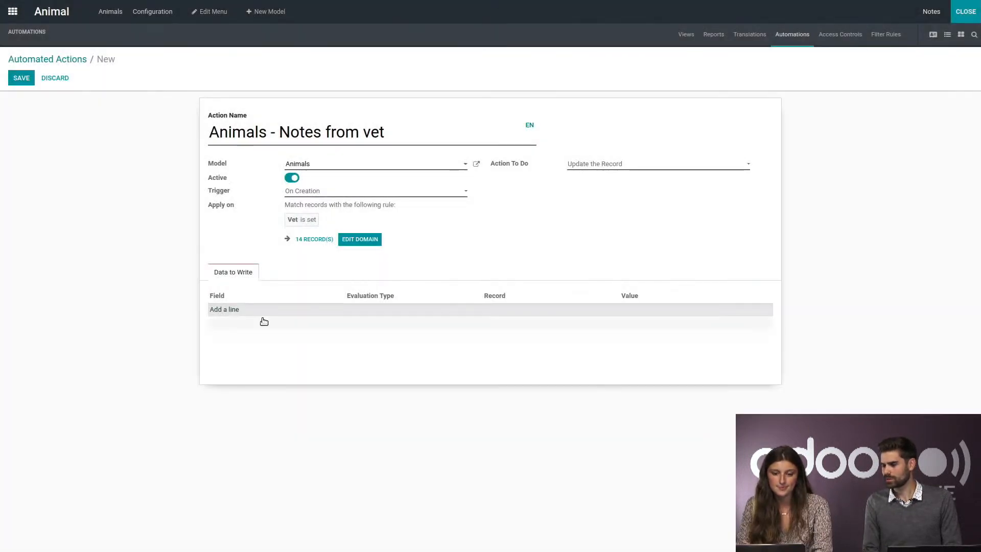
left_click(220, 310)
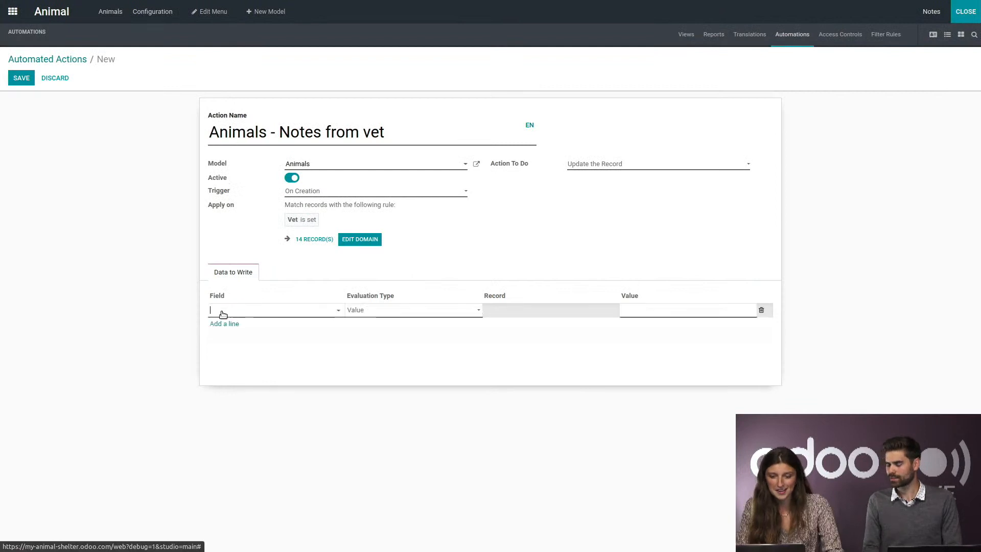
left_click(256, 311)
type("not")
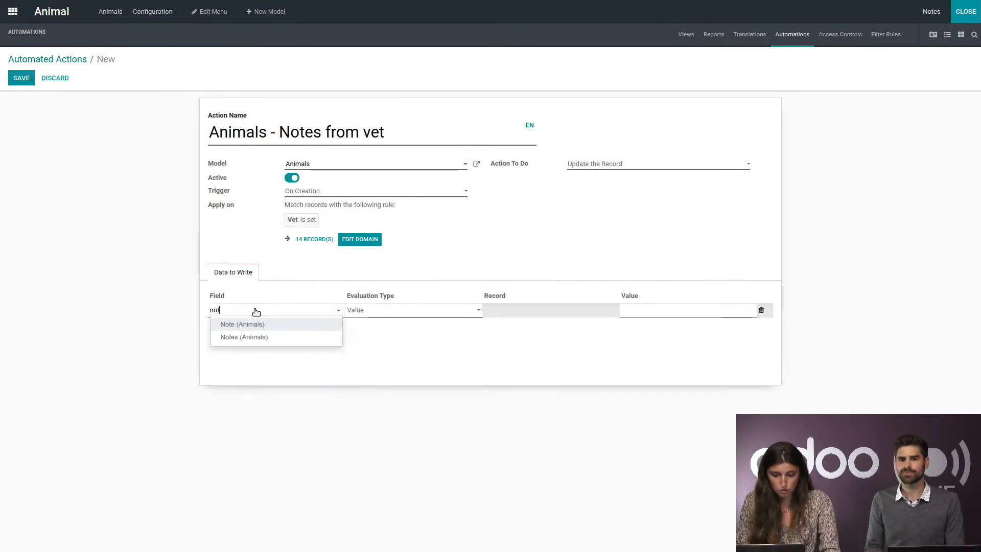
left_click(276, 337)
left_click(340, 311)
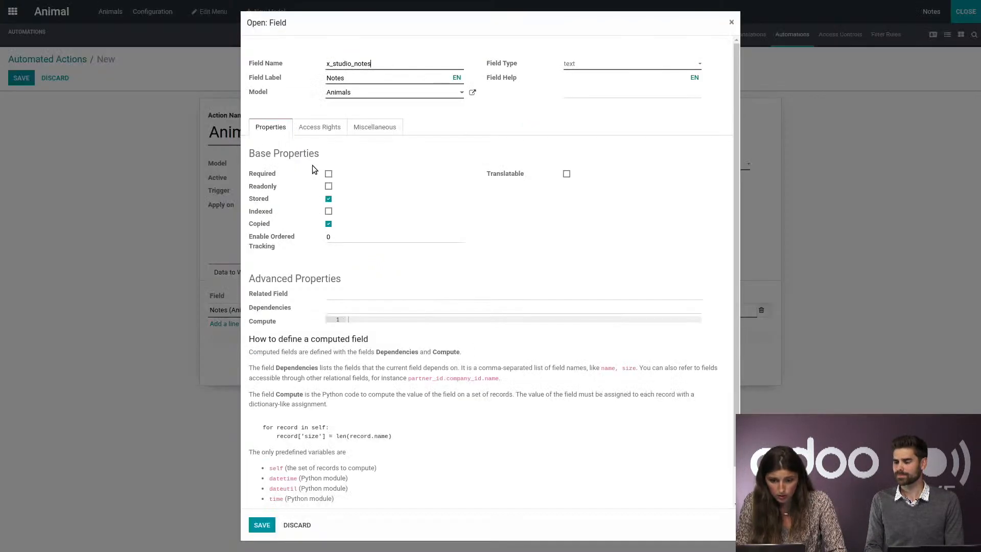
left_click(731, 22)
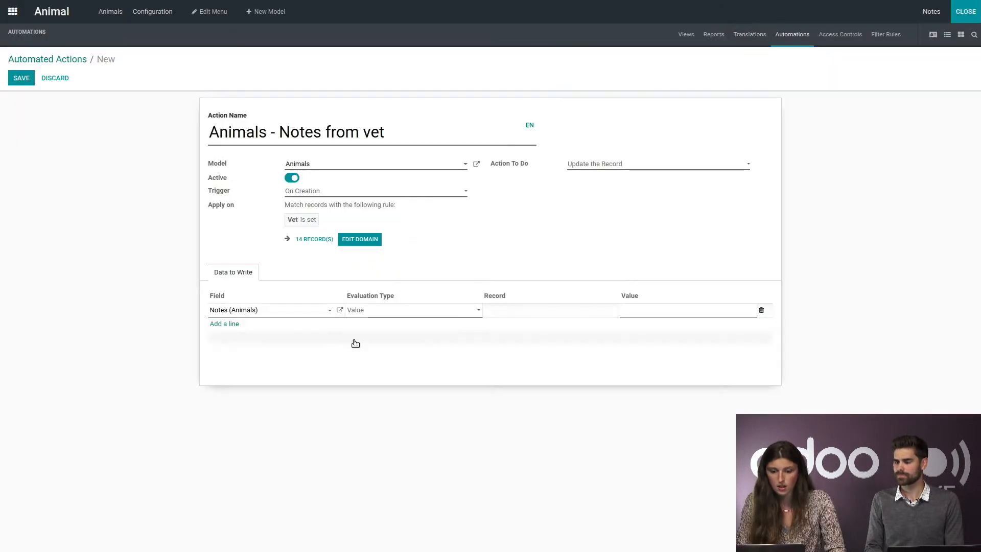
Set the Notes (Animals) line to evaluate the Python expression record.x_studio_vet.comment
left_click(399, 310)
left_click(394, 337)
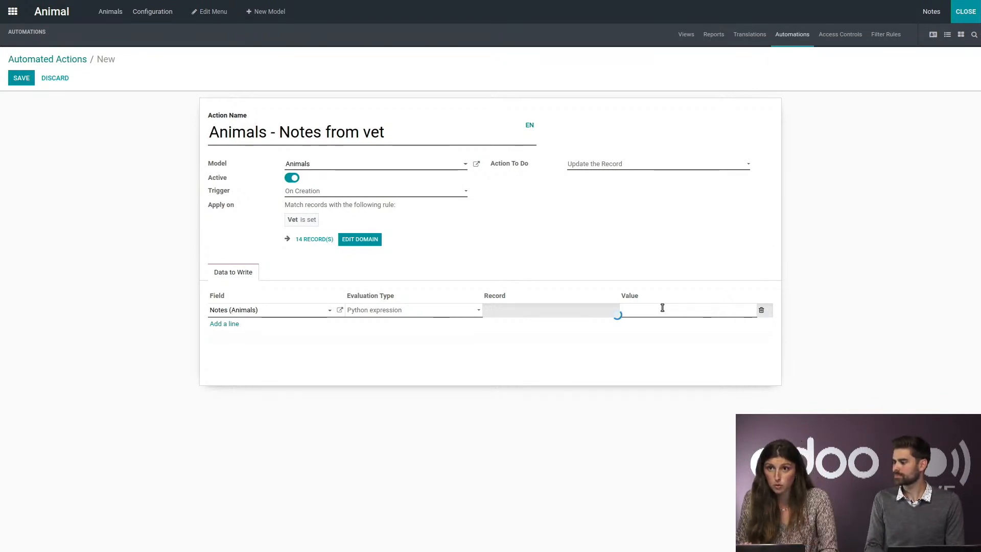
type("record.")
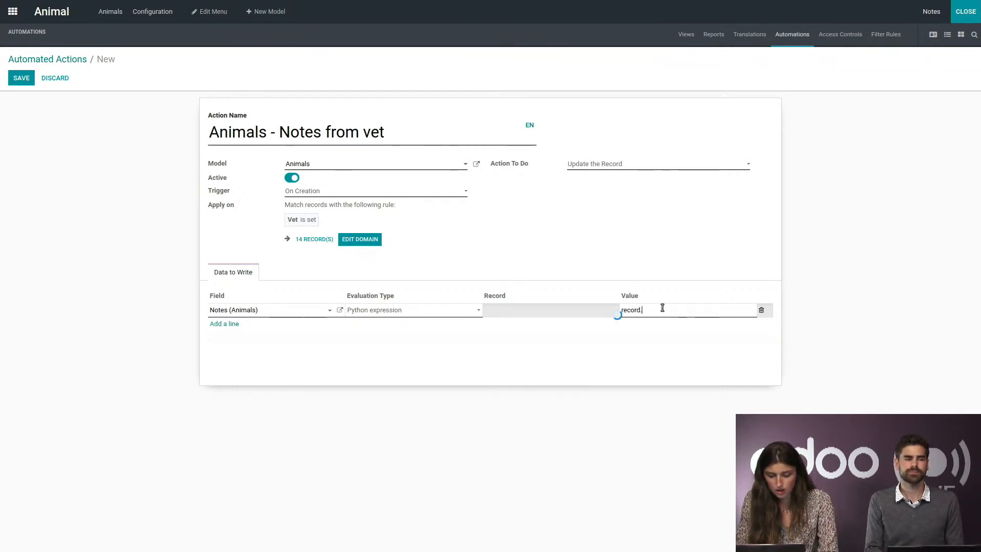
type("x_studio")
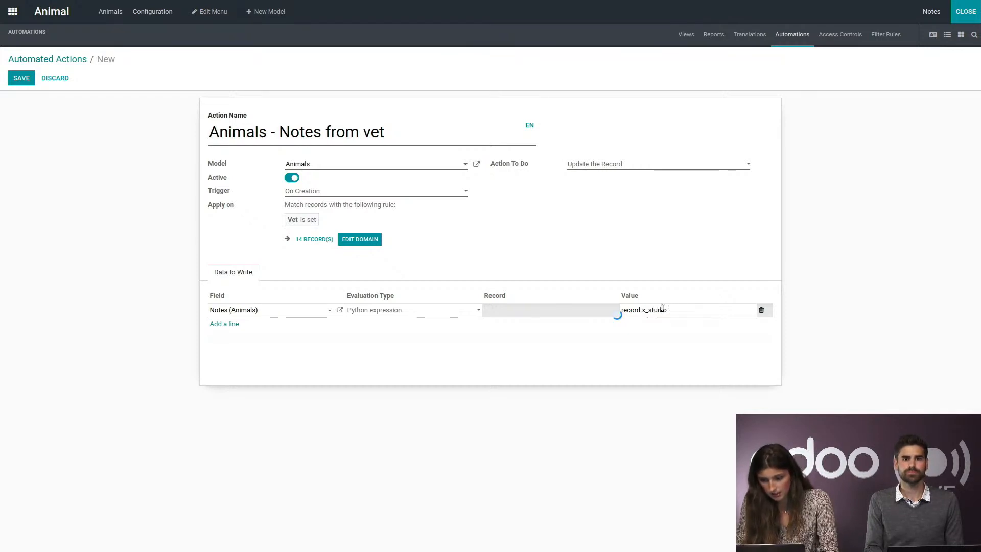
type("_vet.comment")
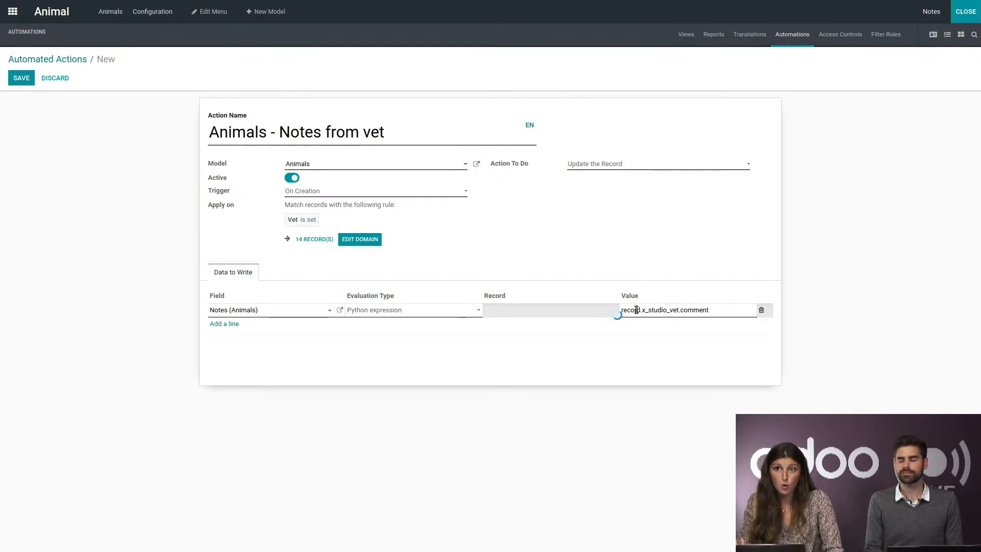
left_click_drag(681, 310, 638, 311)
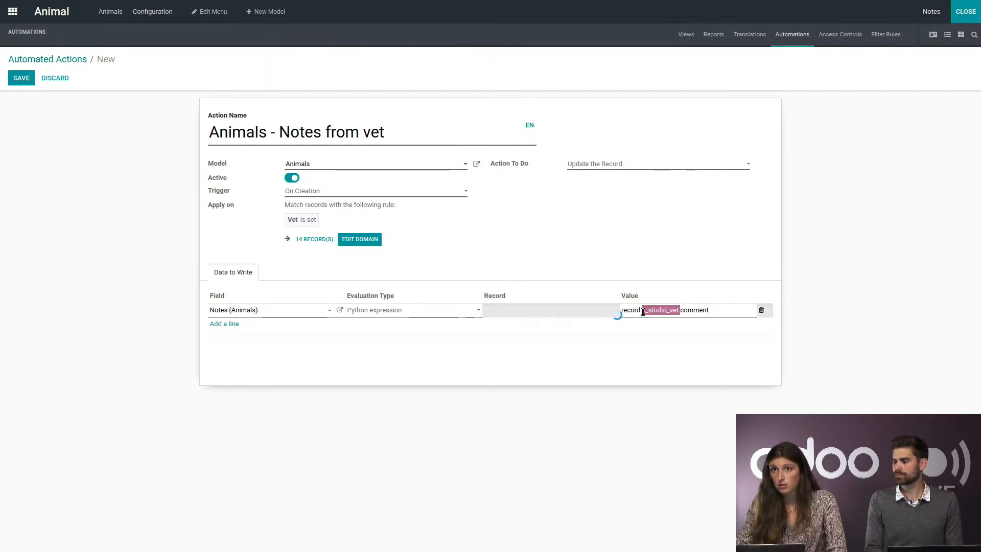
left_click_drag(710, 310, 688, 311)
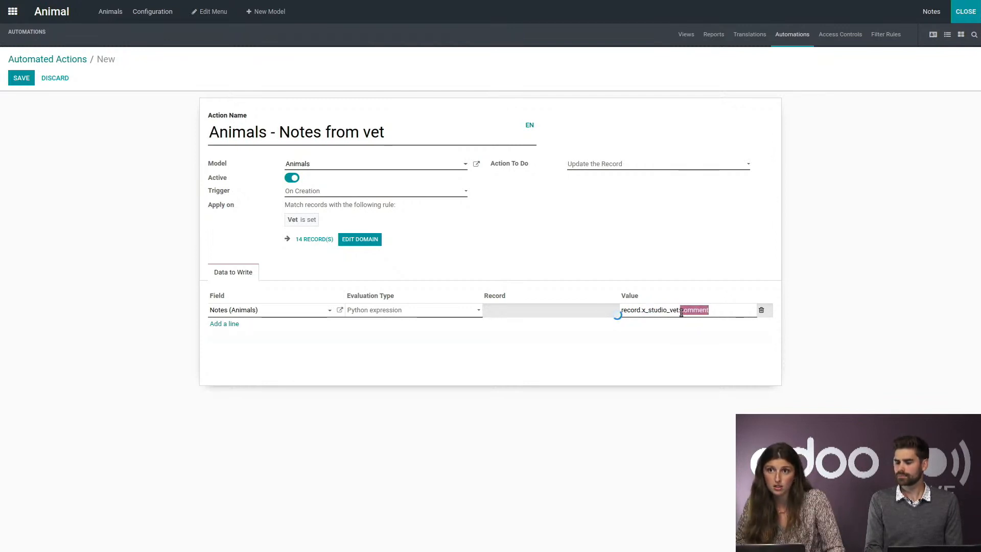
Save the automated action and close Studio
left_click(539, 364)
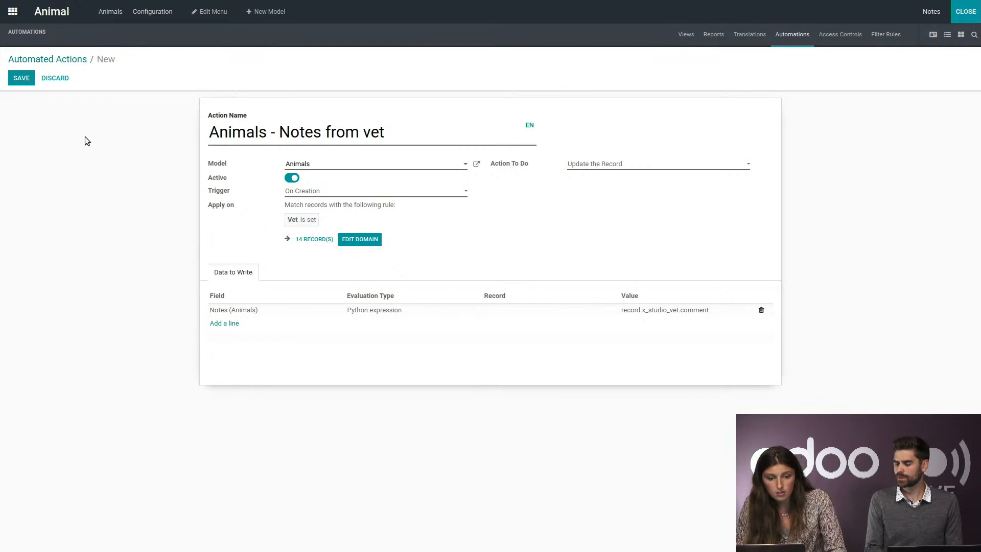
left_click(22, 78)
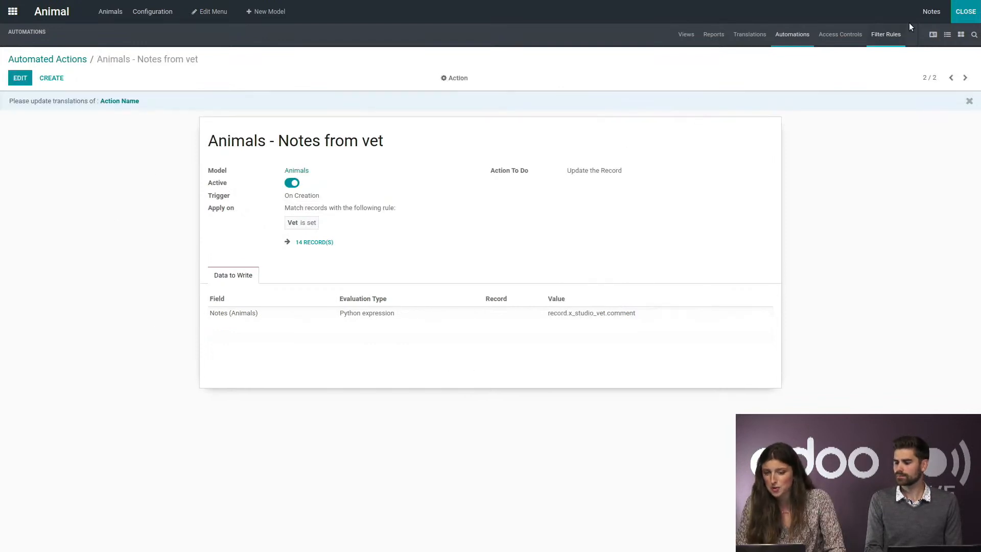
left_click(971, 13)
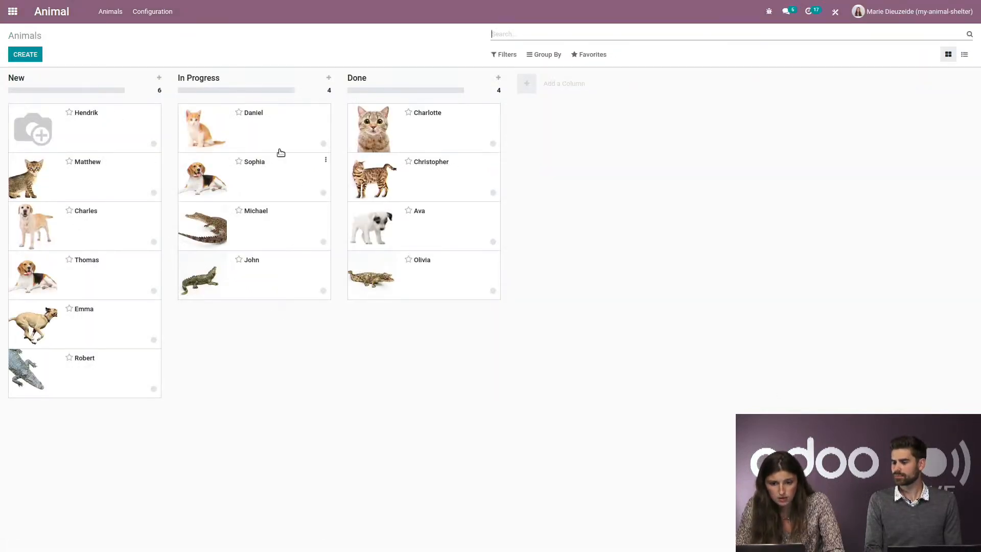
Leave full-screen mode, dismiss the connection notices and reload the Animals page from its current address
left_click(216, 264)
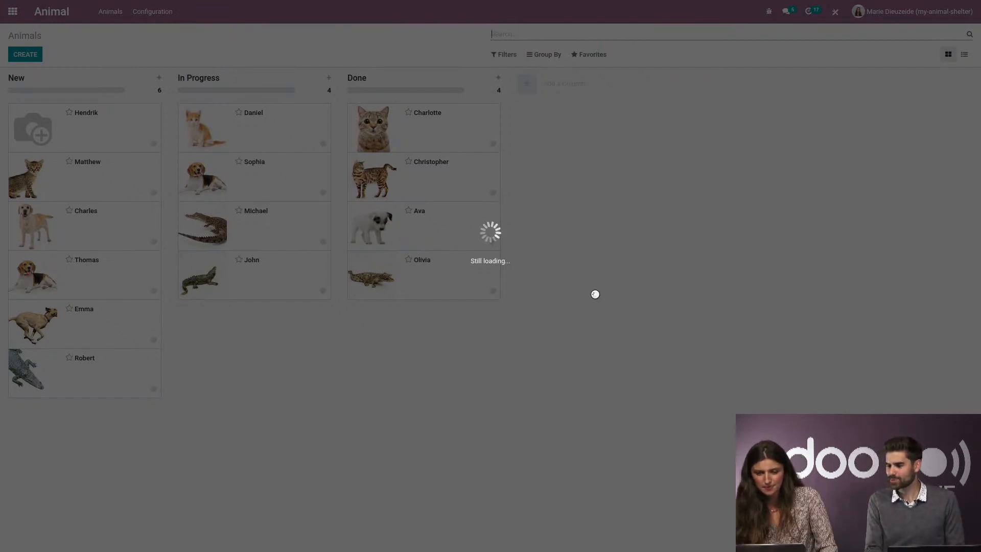
mouse_move(494, 17)
left_click(490, 35)
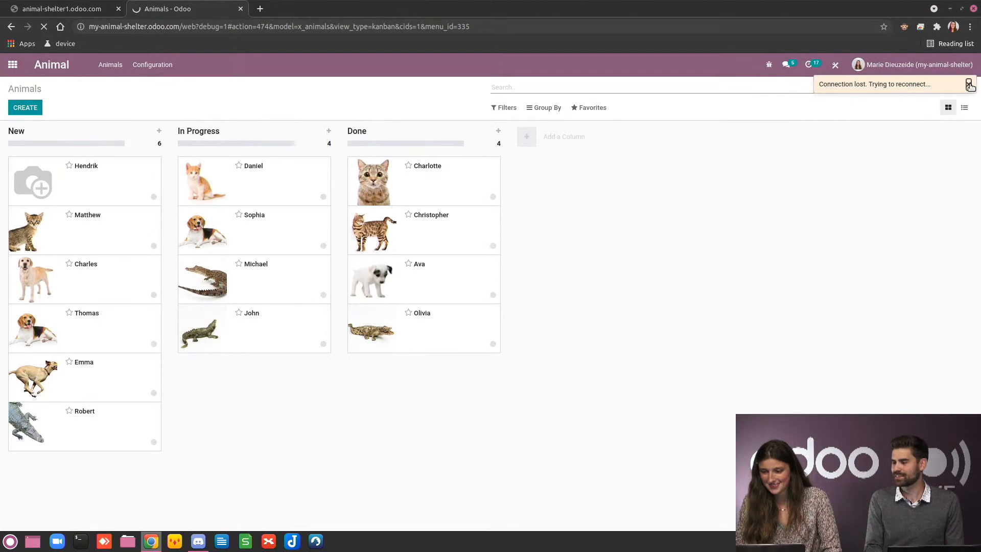
left_click(969, 85)
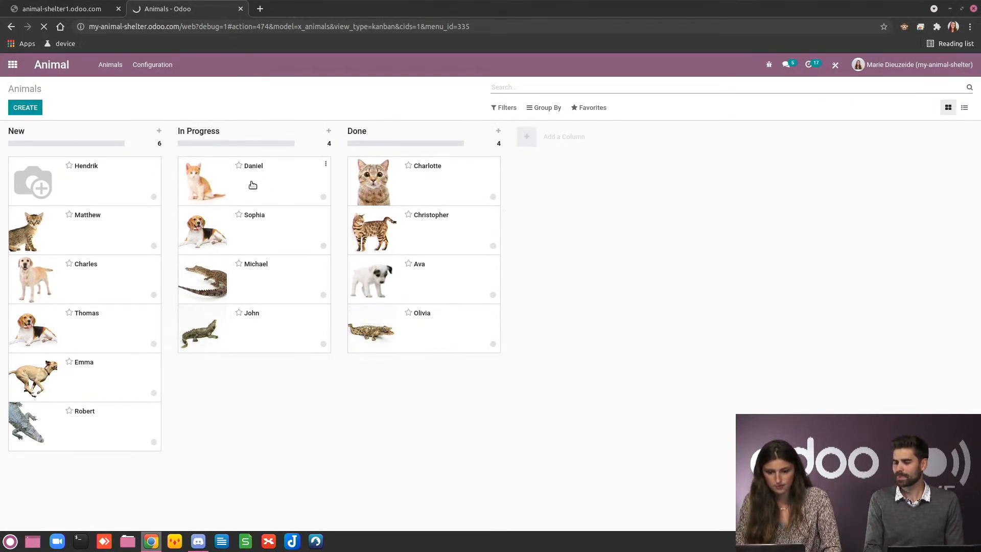
left_click(356, 26)
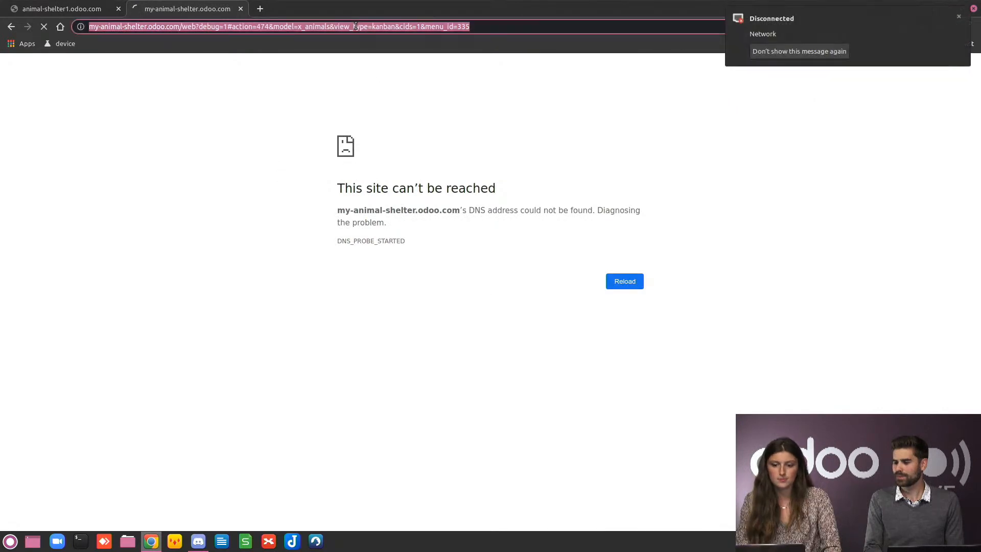
key("Return")
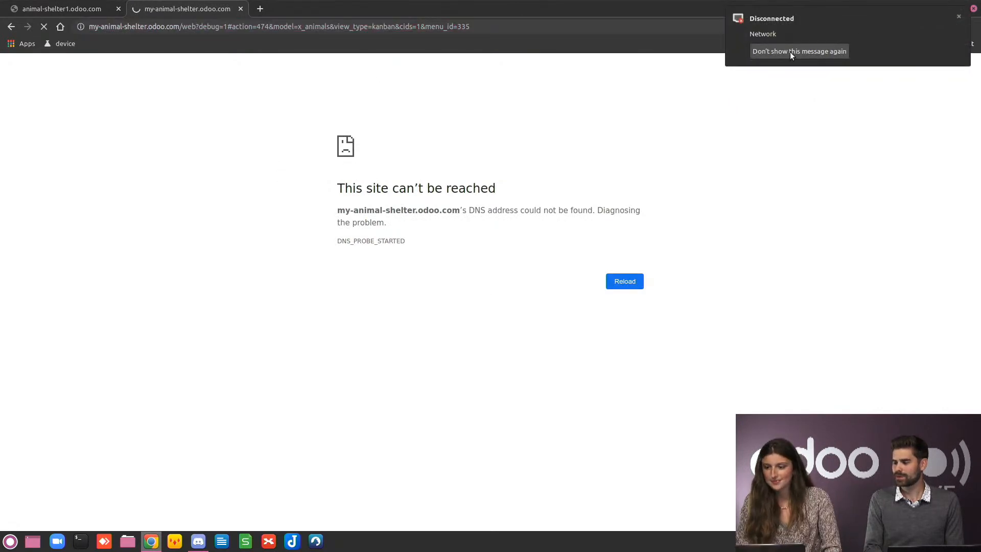
left_click(958, 17)
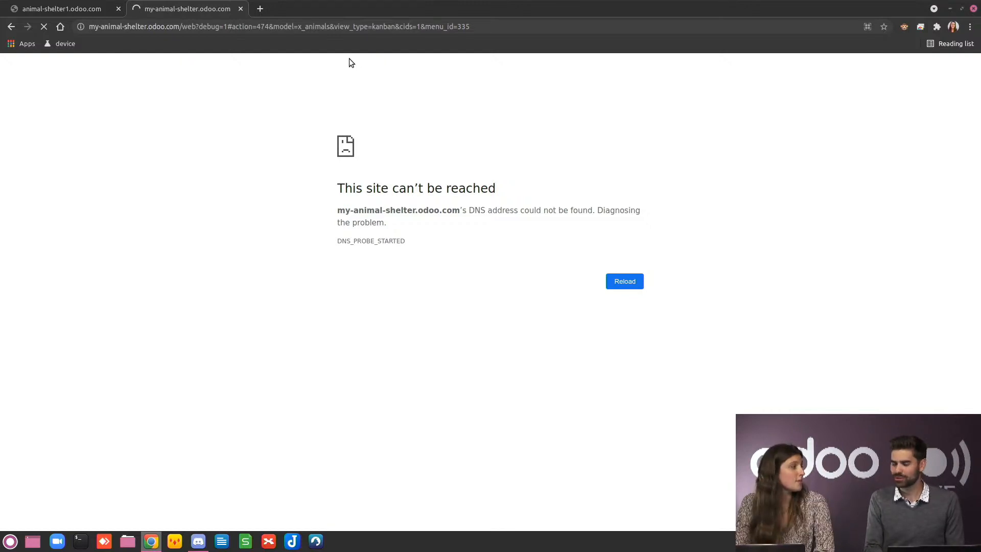
left_click(333, 26)
key("Return")
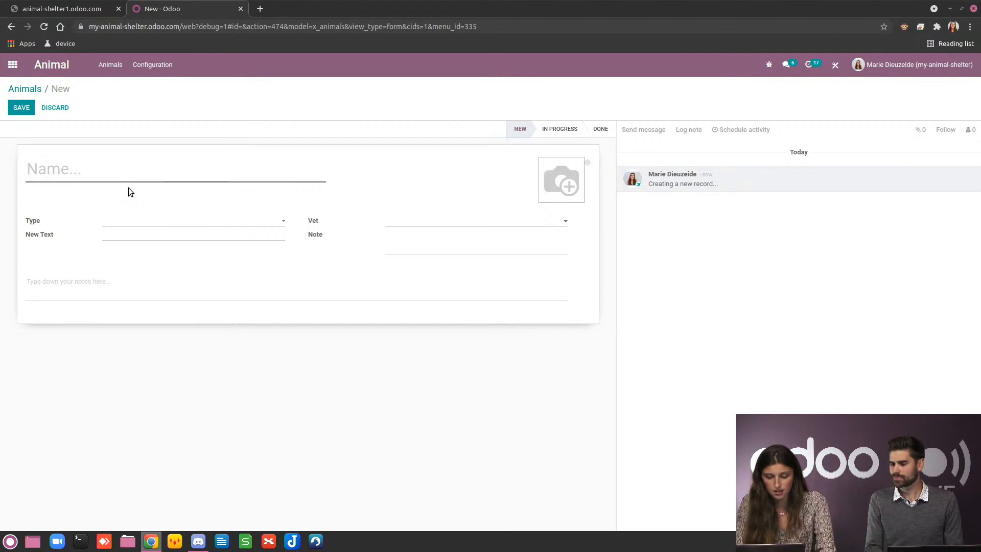
Create a new animal with a name, assign the Caring Vet Corporation contact as its Vet, and save the record
type("Marie")
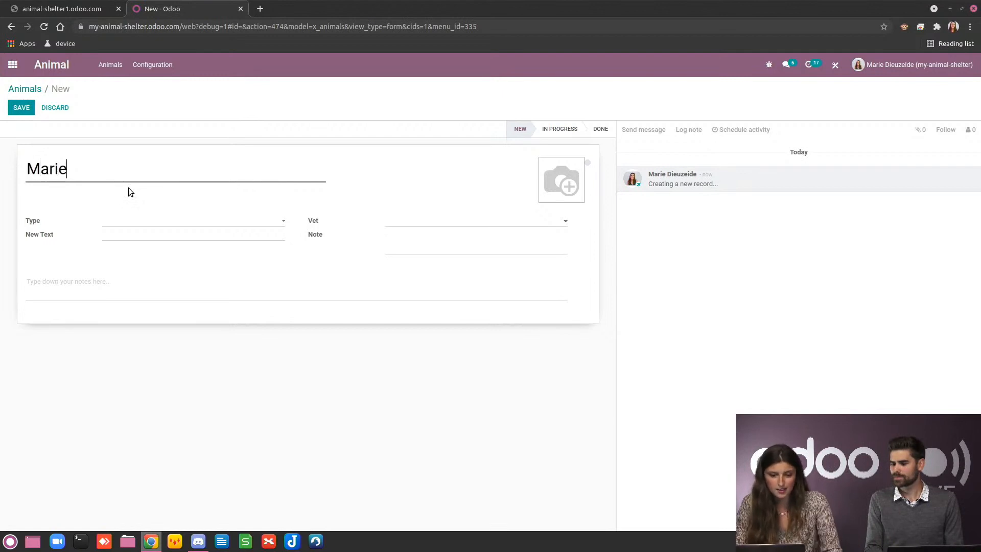
left_click(417, 220)
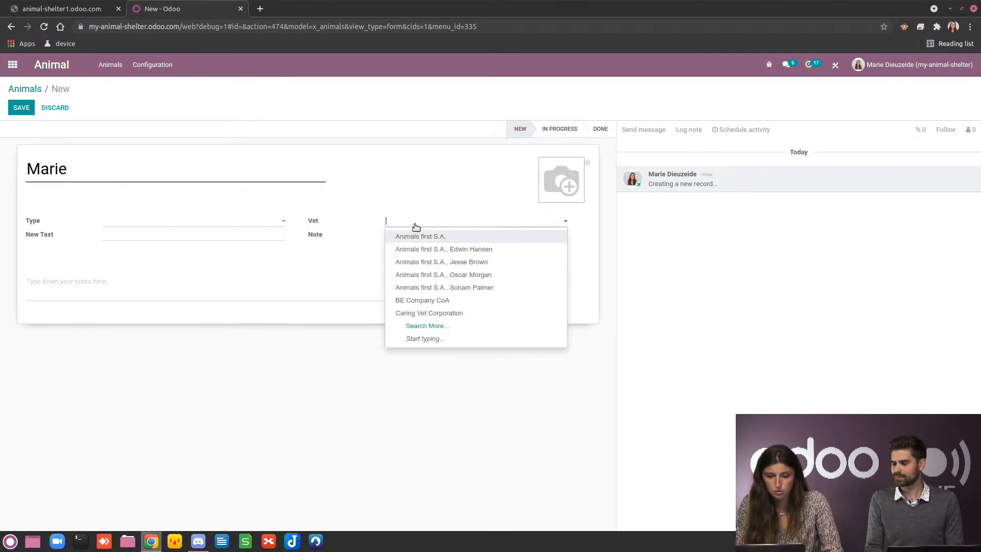
type("Nicl")
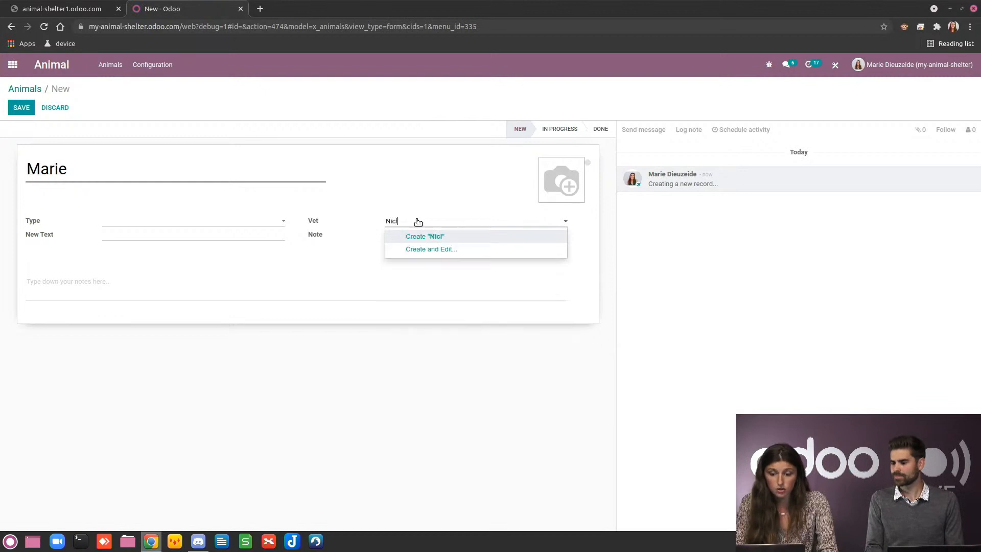
left_click(492, 241)
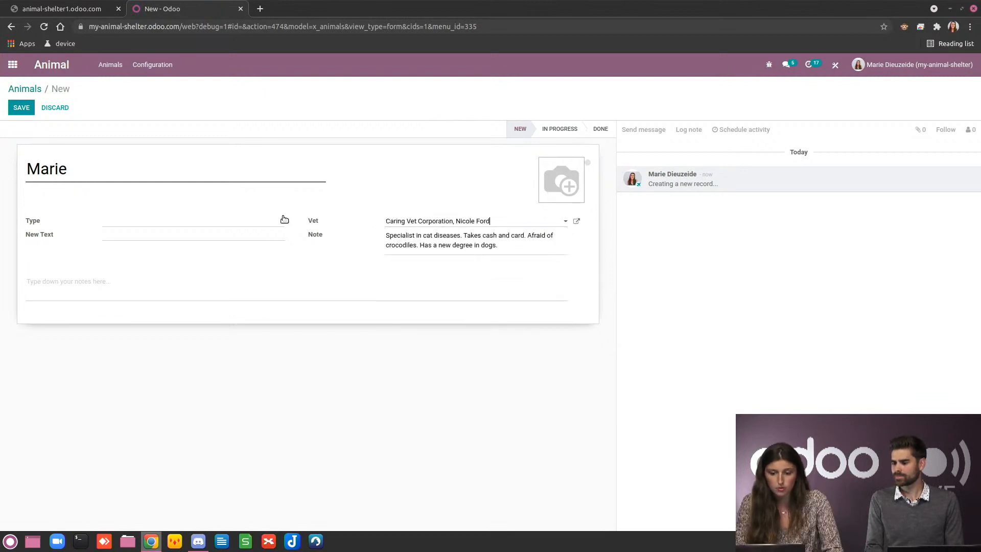
left_click(20, 108)
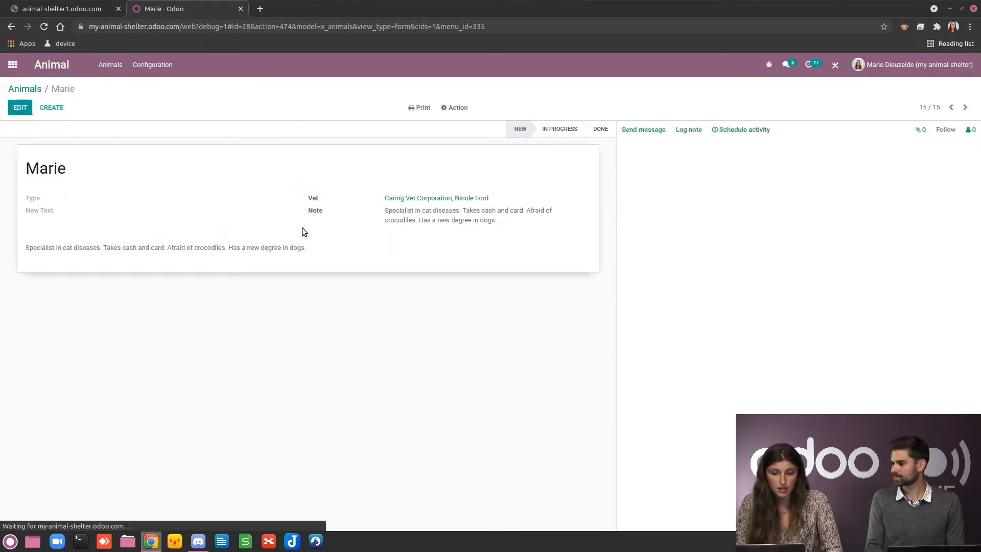
Compare the new animal's notes text with the Note field coming from its vet, in both read and edit mode
left_click_drag(342, 250, 5, 253)
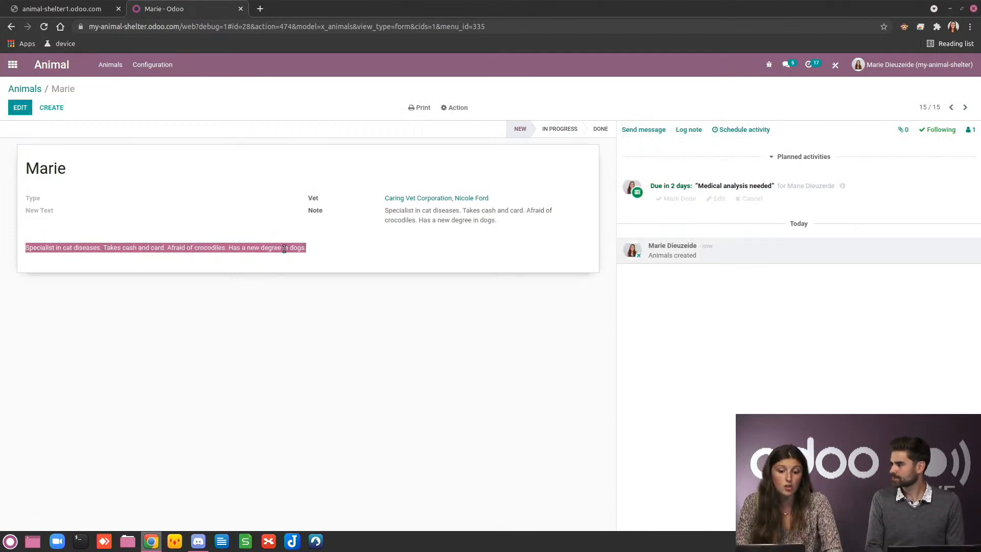
left_click(312, 250)
left_click(18, 109)
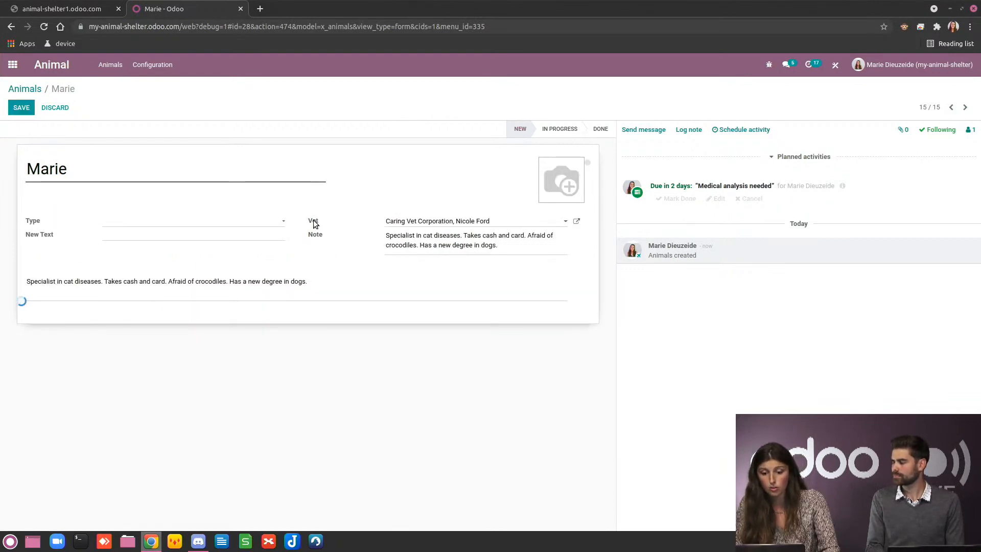
left_click_drag(549, 244, 302, 234)
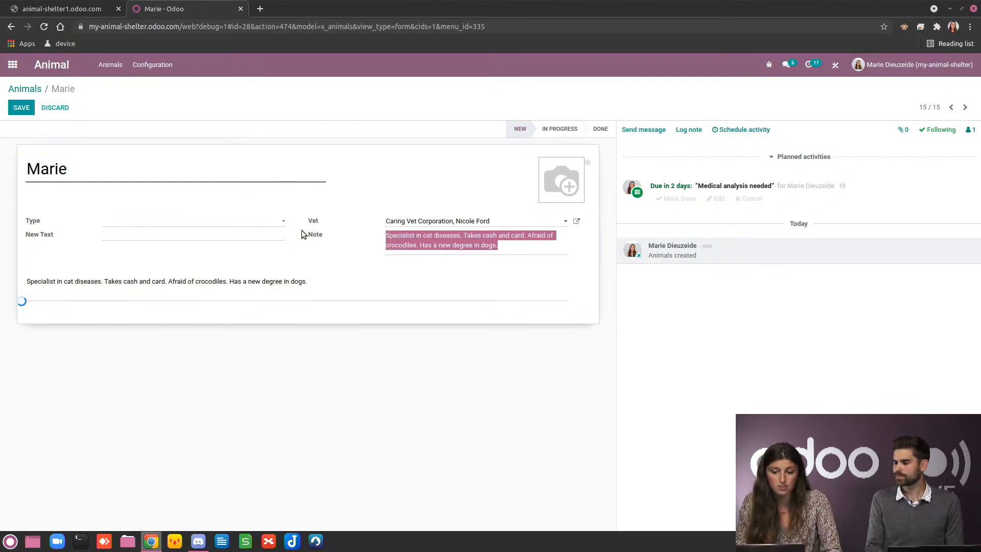
left_click(321, 292)
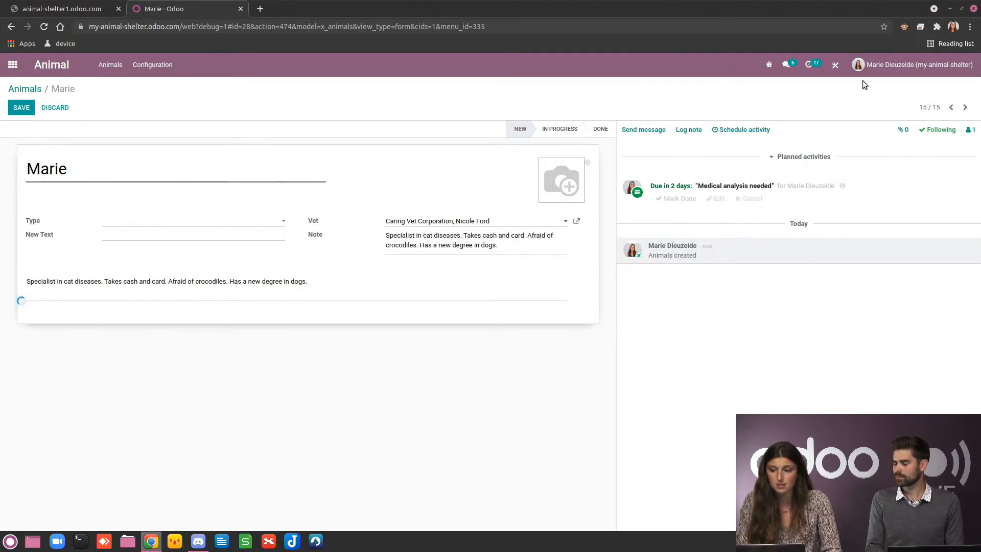
left_click(21, 108)
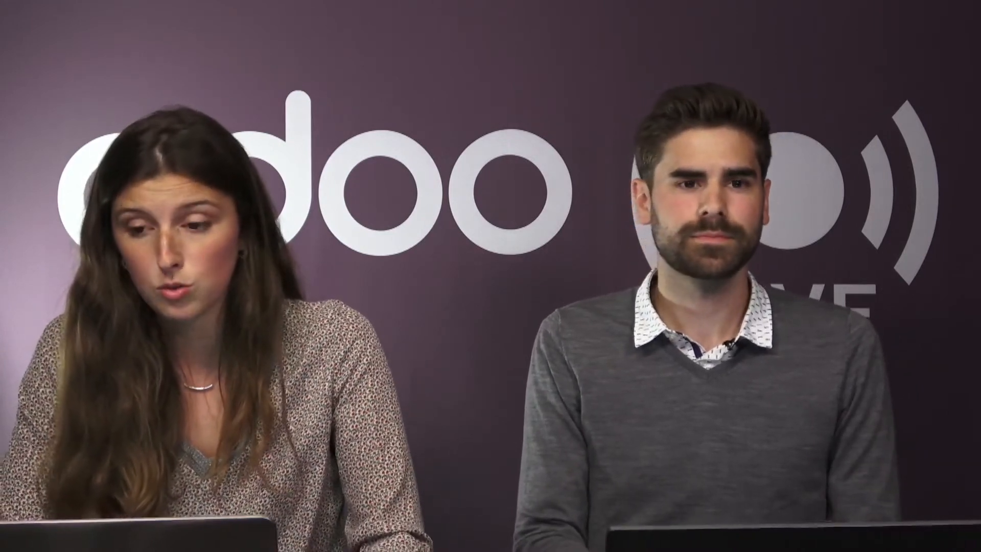
Open the animal form in Studio and bring up the domain editor of the Vet field in full screen
left_click(837, 65)
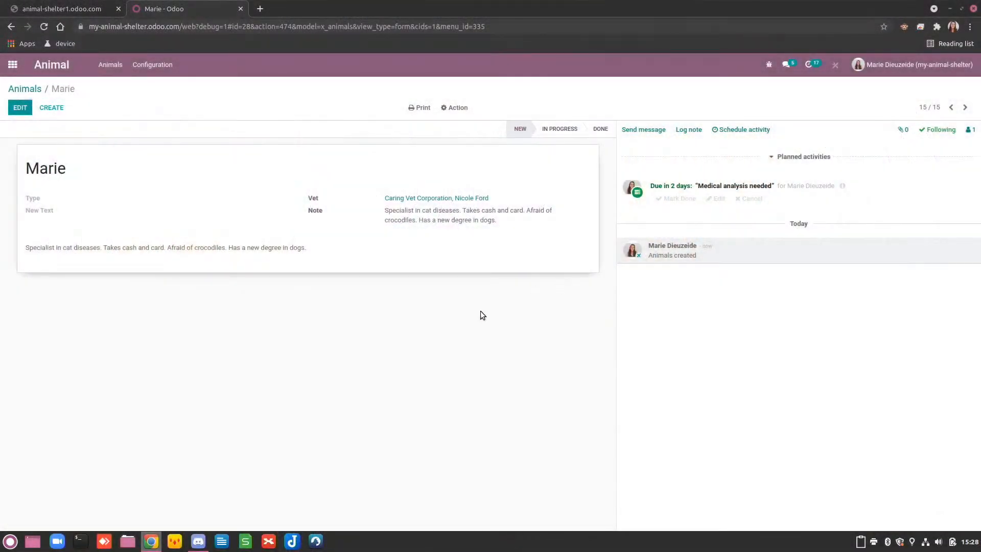
left_click(435, 221)
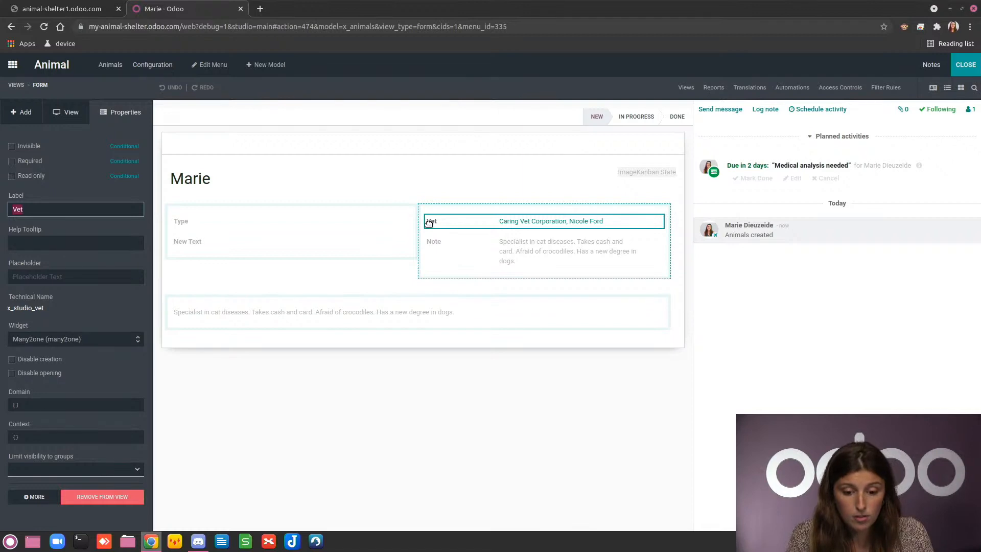
left_click(60, 404)
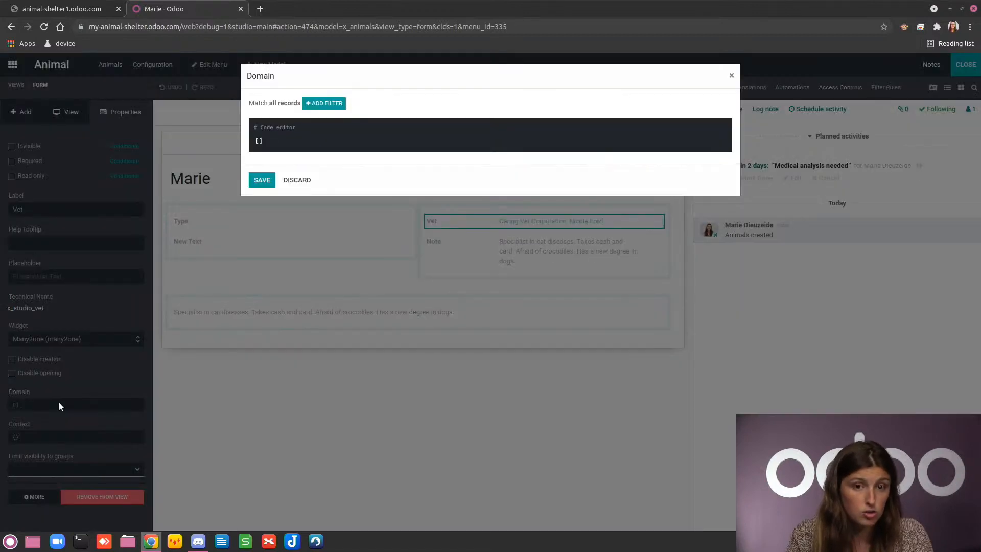
key("F11")
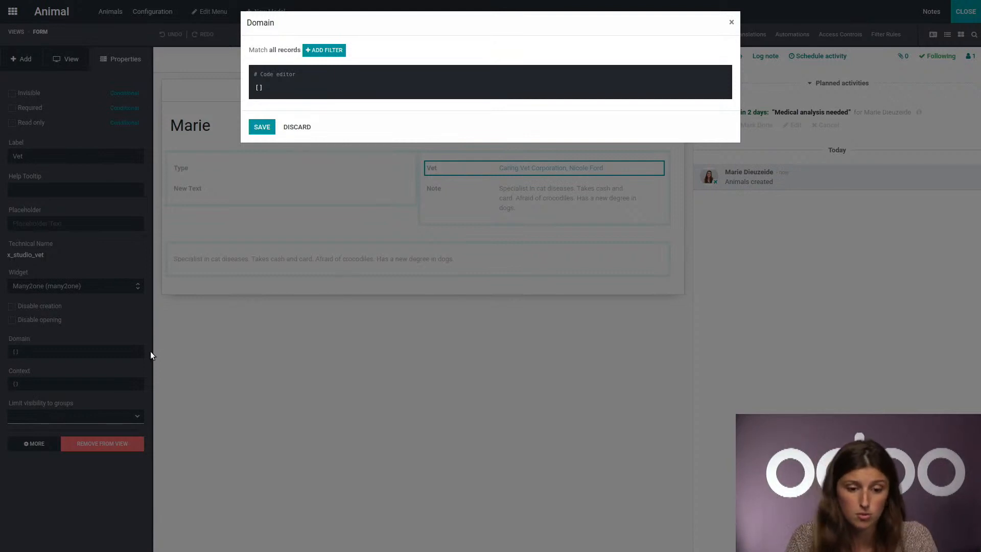
Add a filter to the Vet field's domain with Country > Country Name is not = Belgium, and save the domain
left_click(324, 50)
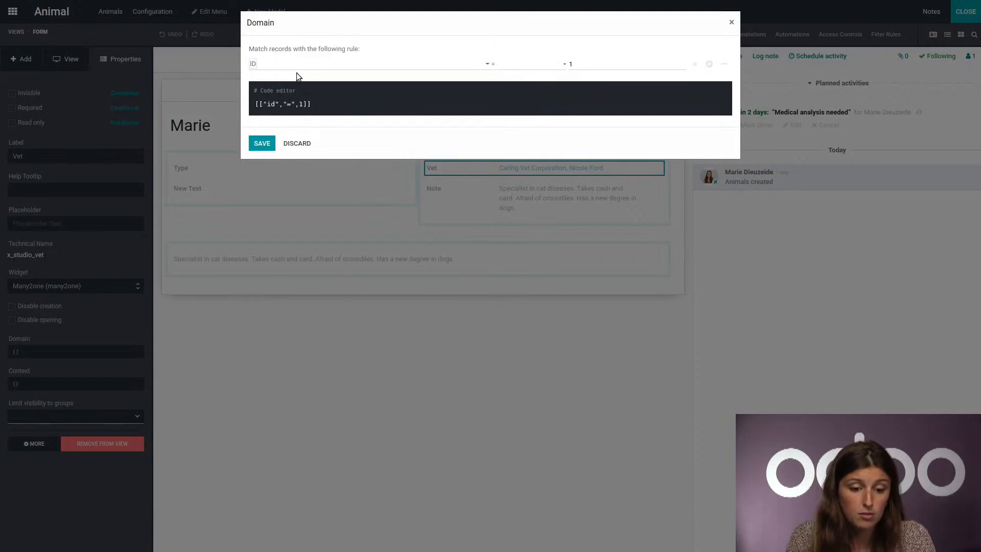
left_click(287, 61)
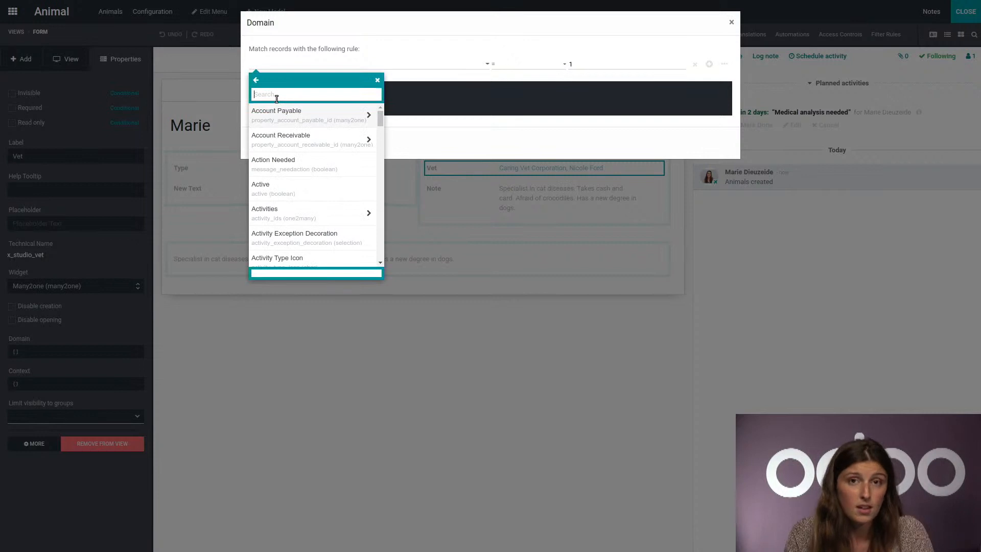
type("coun")
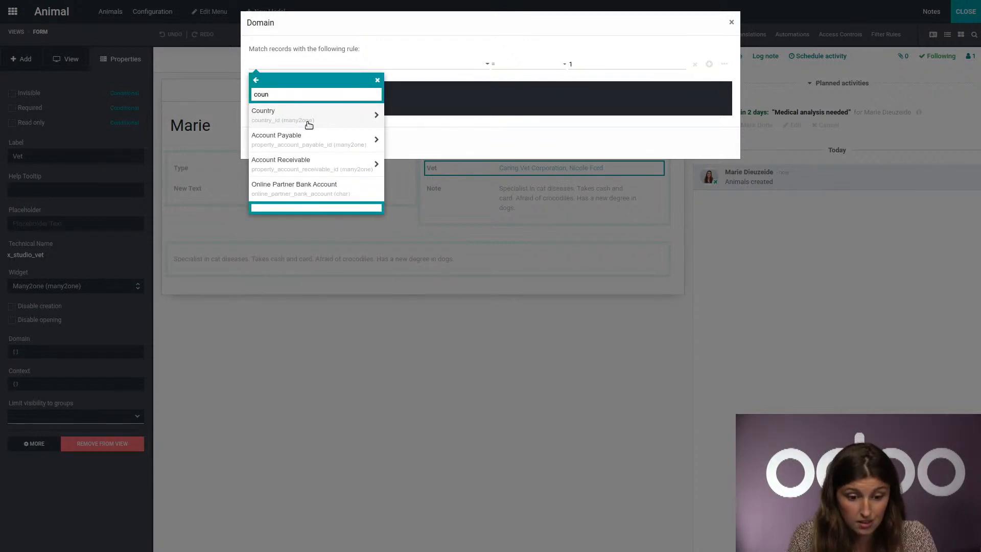
left_click(308, 124)
type("name")
left_click(307, 140)
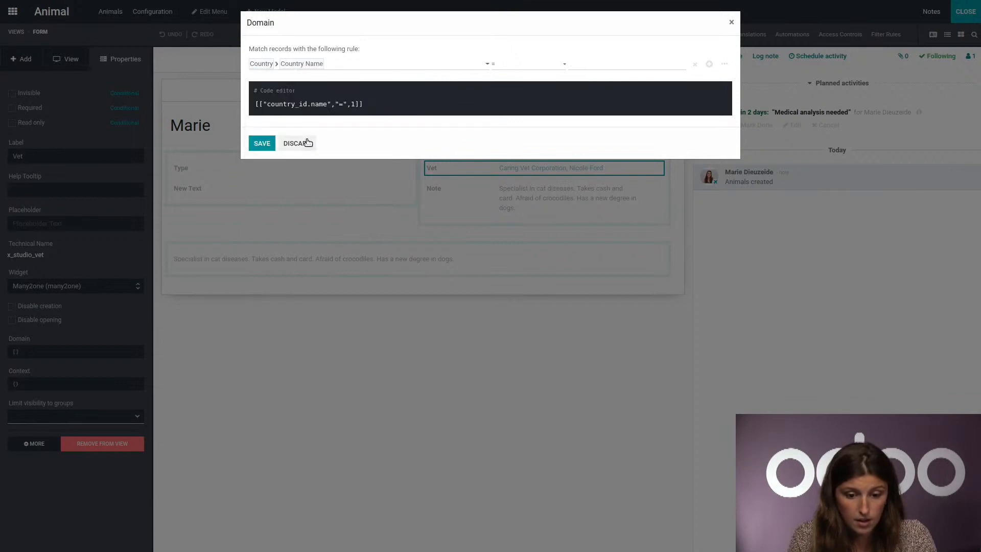
left_click(513, 65)
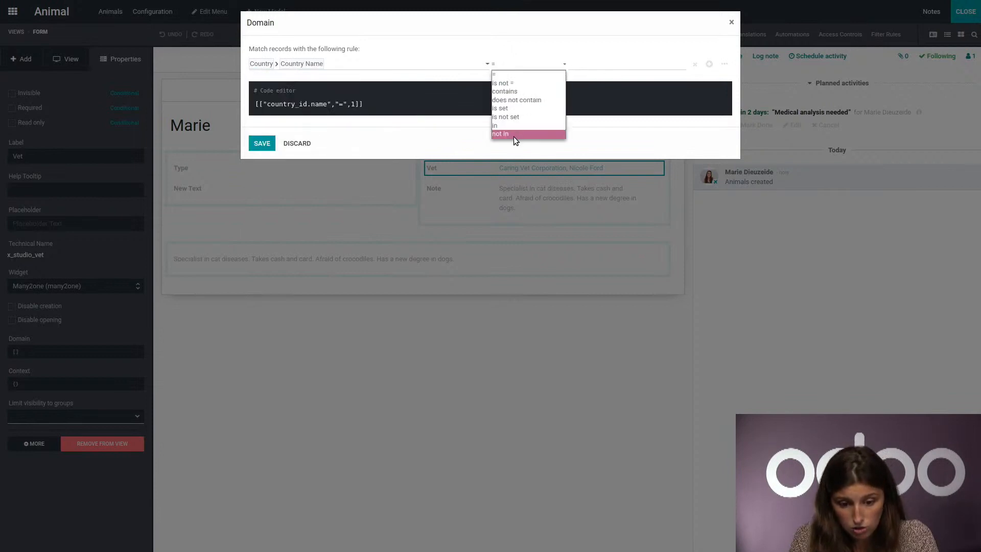
left_click(513, 81)
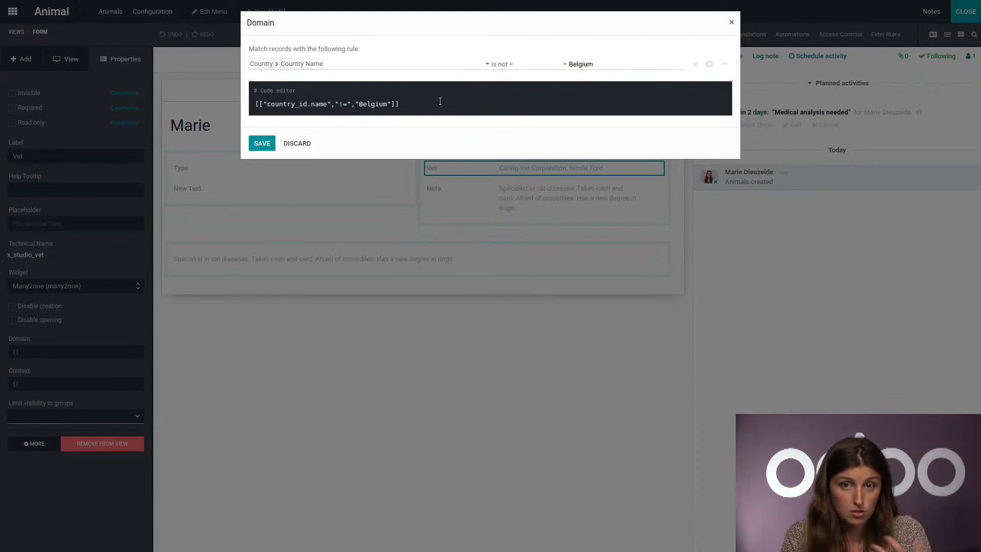
left_click(261, 144)
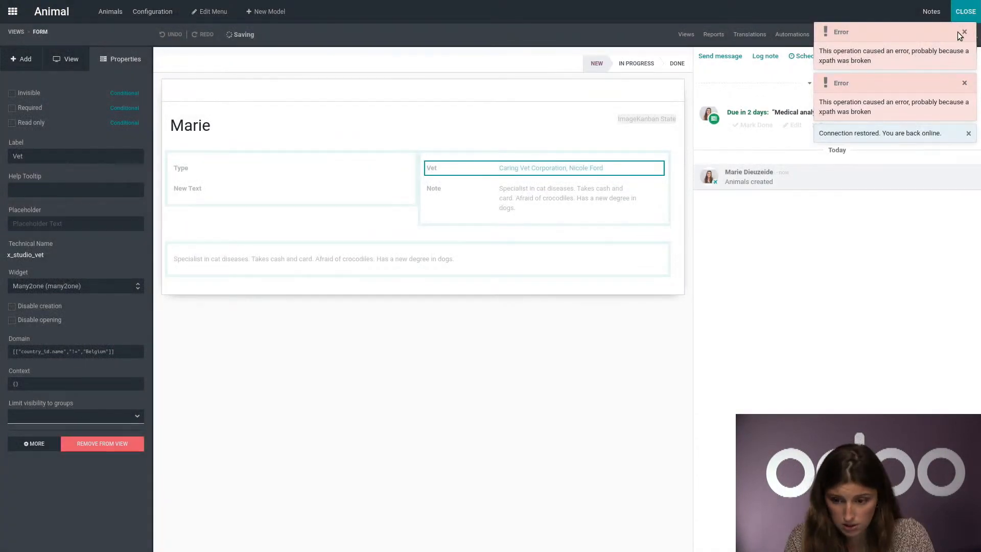
Dismiss the error and connection notices and close Studio to return to the animal record
left_click(964, 83)
left_click(969, 84)
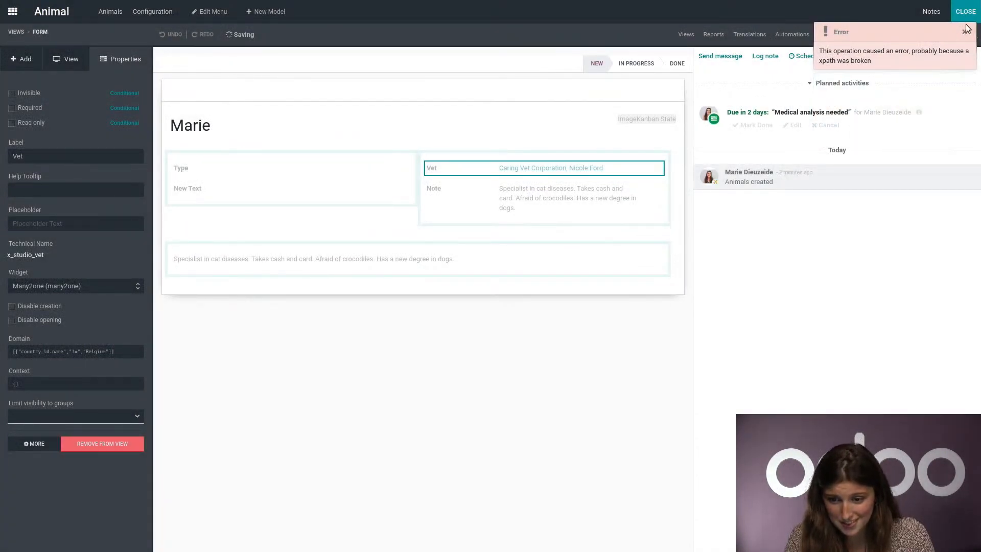
left_click(966, 32)
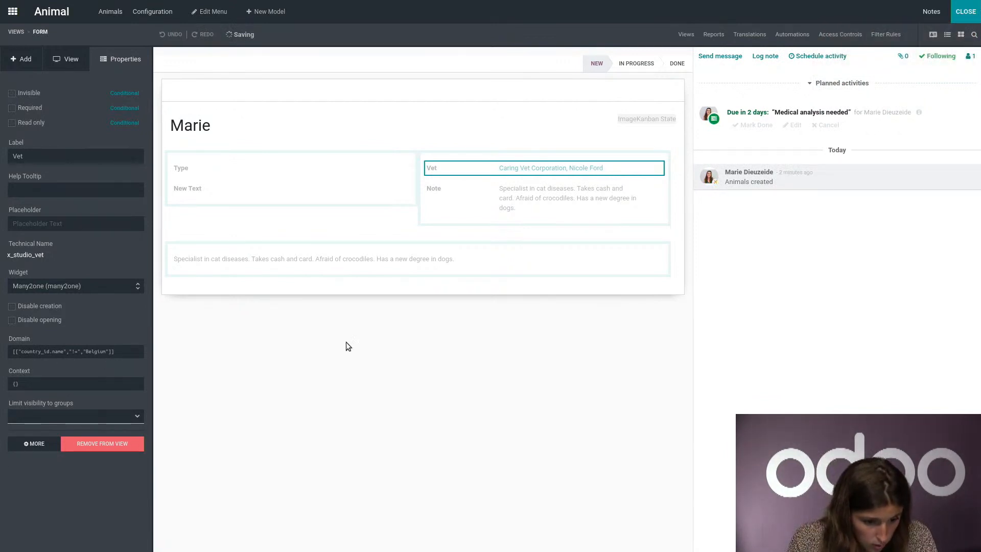
left_click(966, 11)
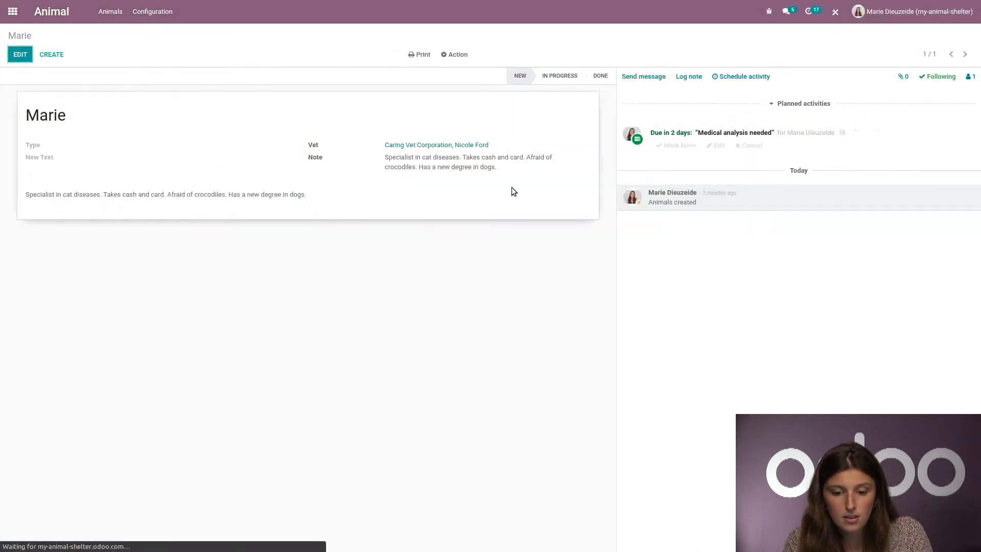
From the animal's vet contact, open the parent company Caring Vet Corporation, set its country to Belgium and save
left_click(428, 145)
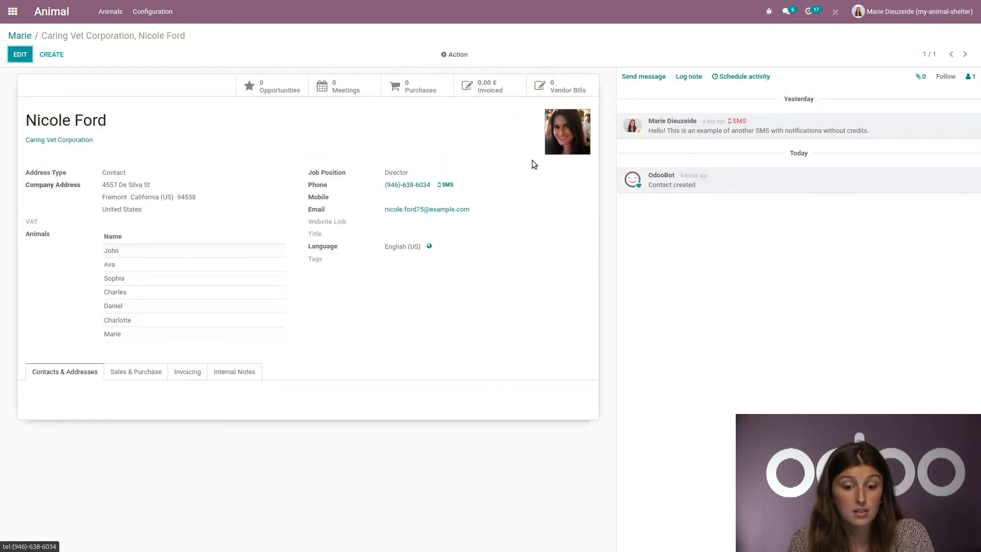
left_click(21, 56)
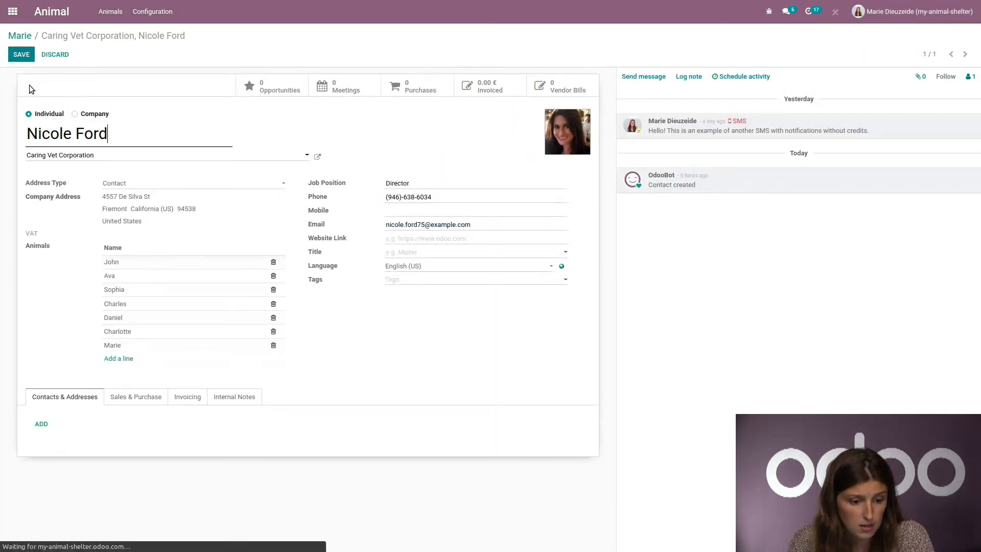
left_click(20, 54)
left_click(75, 140)
left_click(19, 54)
left_click(145, 217)
key("ctrl+a")
type("Belg")
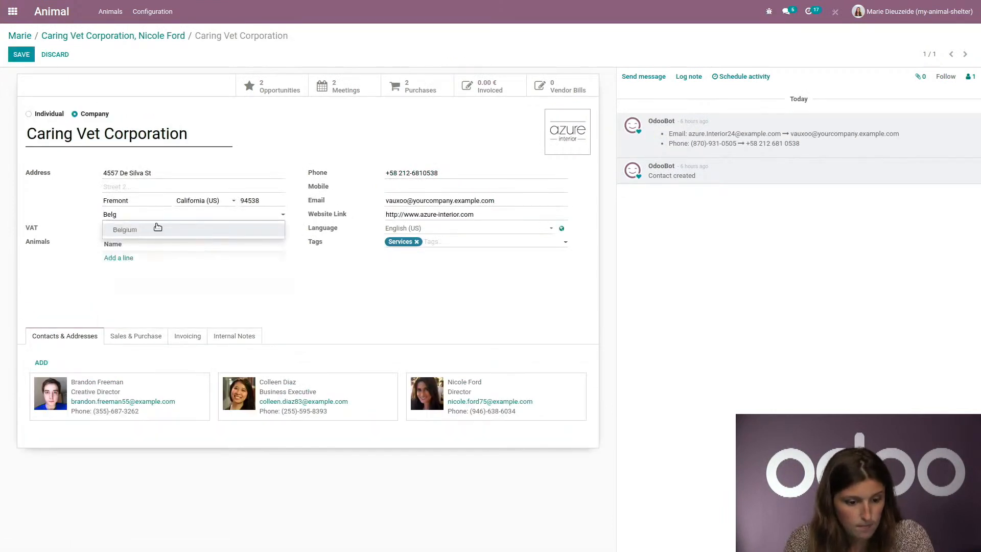
left_click(155, 227)
left_click(21, 54)
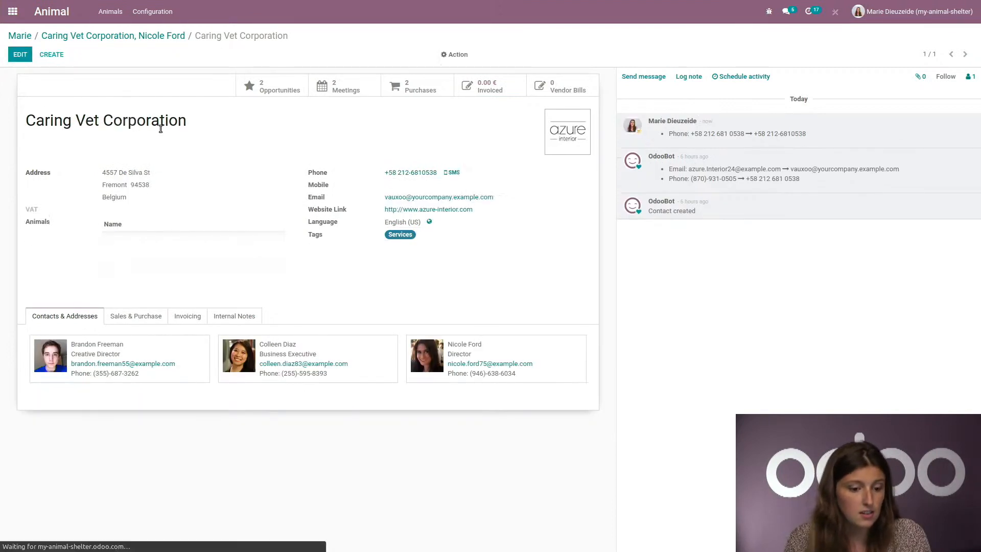
Go back to the vet contact, dismiss the connection notice and try to return to the animal record
left_click(147, 36)
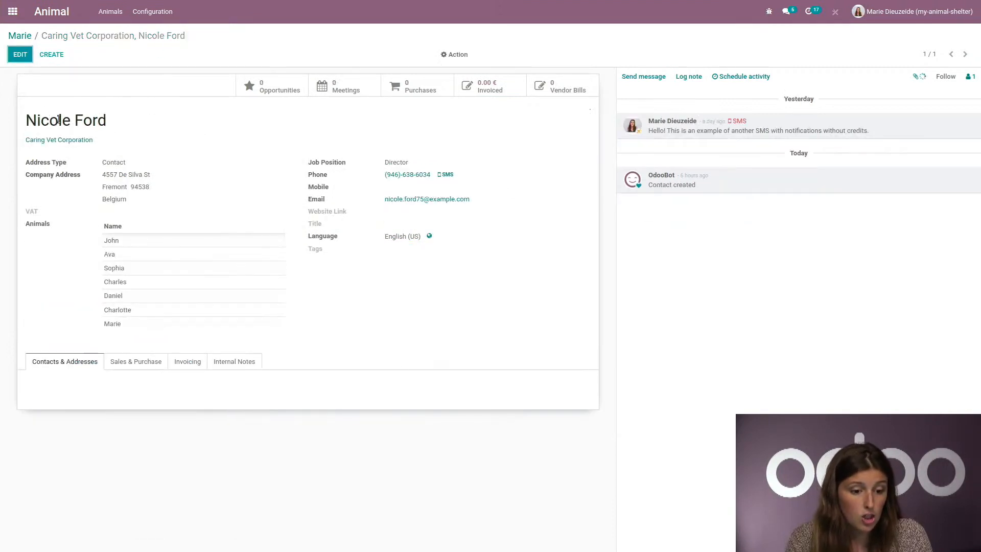
left_click(24, 37)
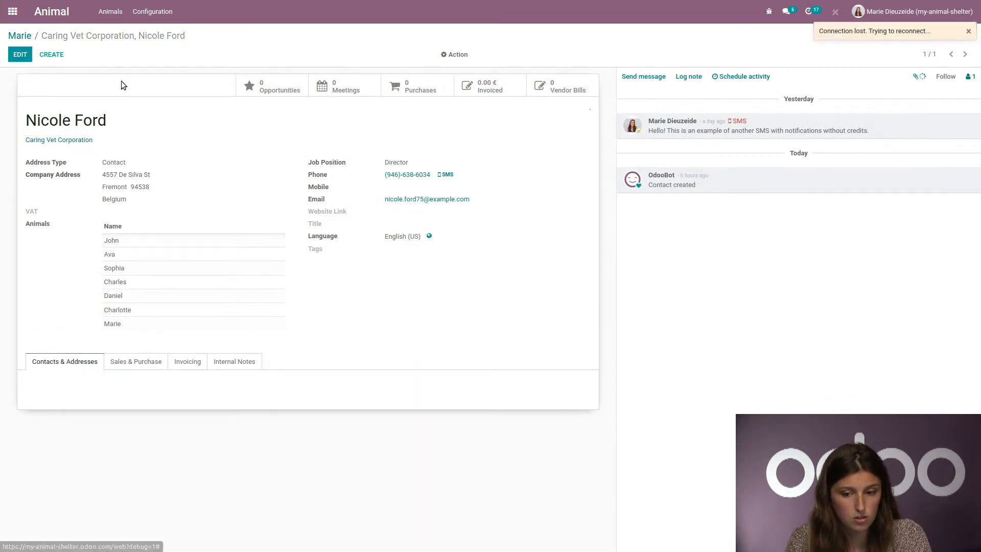
left_click(969, 33)
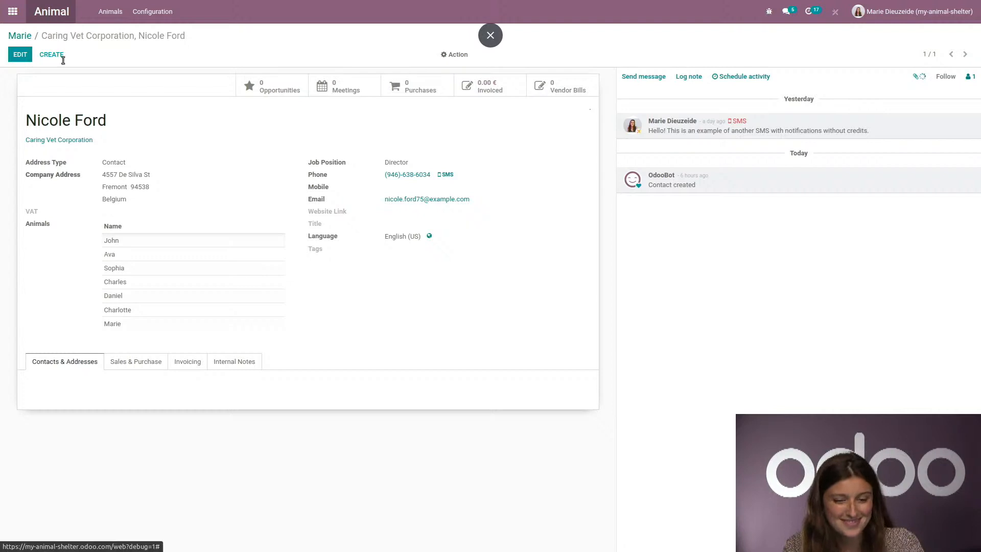
left_click(19, 36)
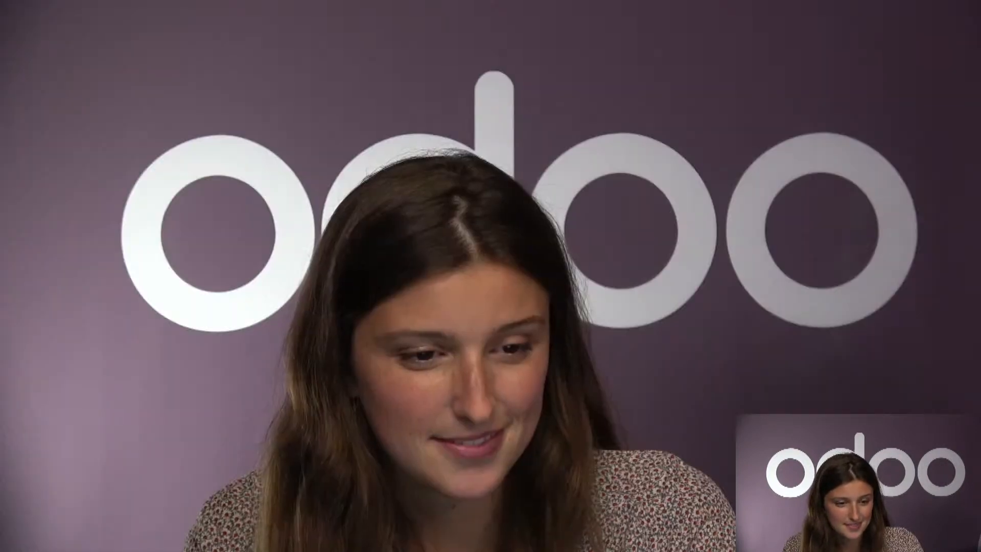
Open the form of the first In Progress cat in Studio, remove the Note field from the view and close Studio
left_click(11, 11)
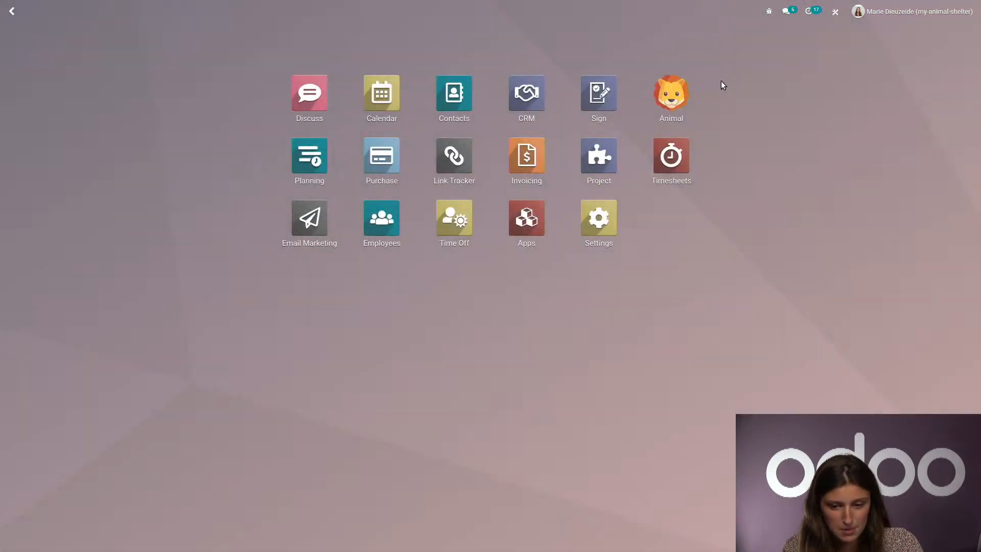
left_click(291, 214)
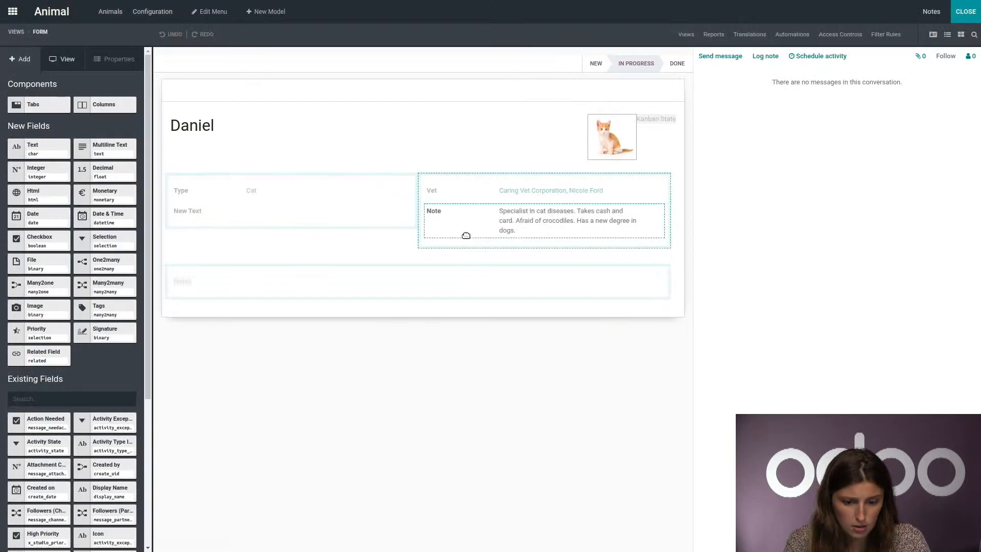
left_click(460, 224)
left_click(102, 414)
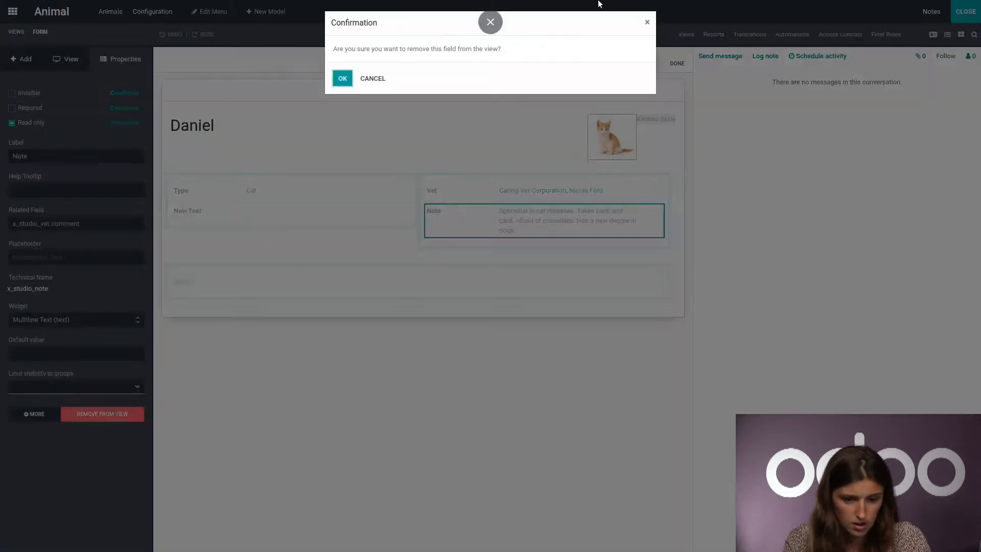
left_click(343, 79)
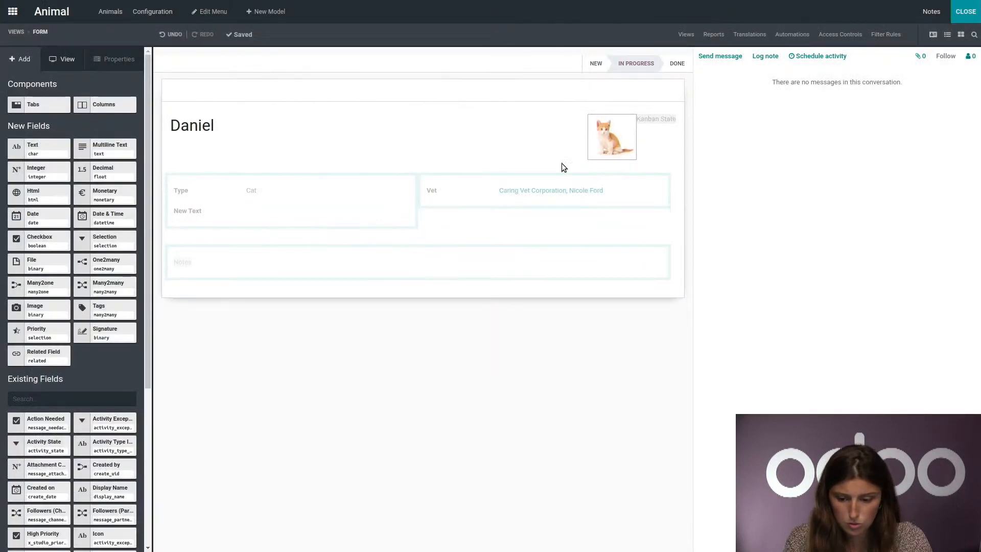
left_click(966, 11)
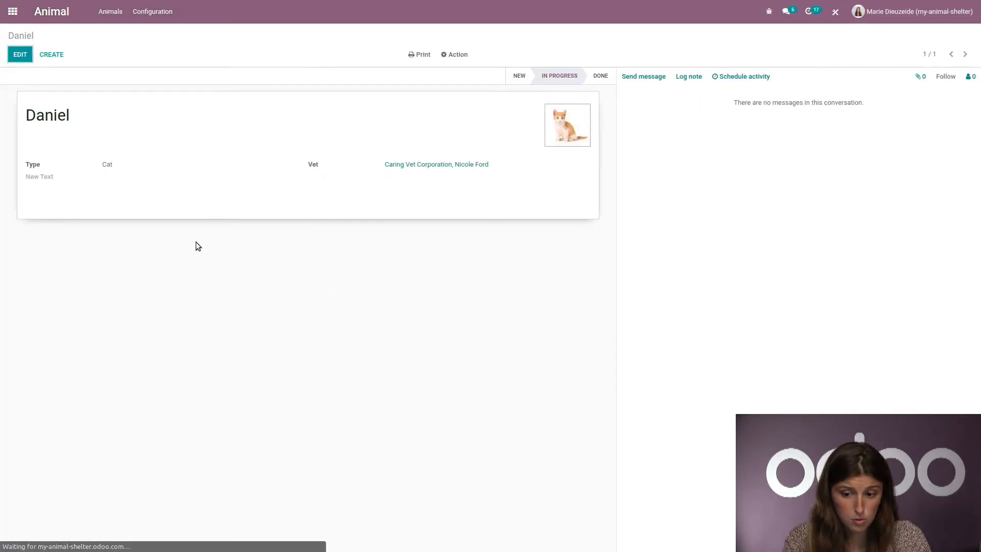
Open the database structure's Fields list in Settings and filter it by the field name x_studio
left_click(12, 11)
type("field")
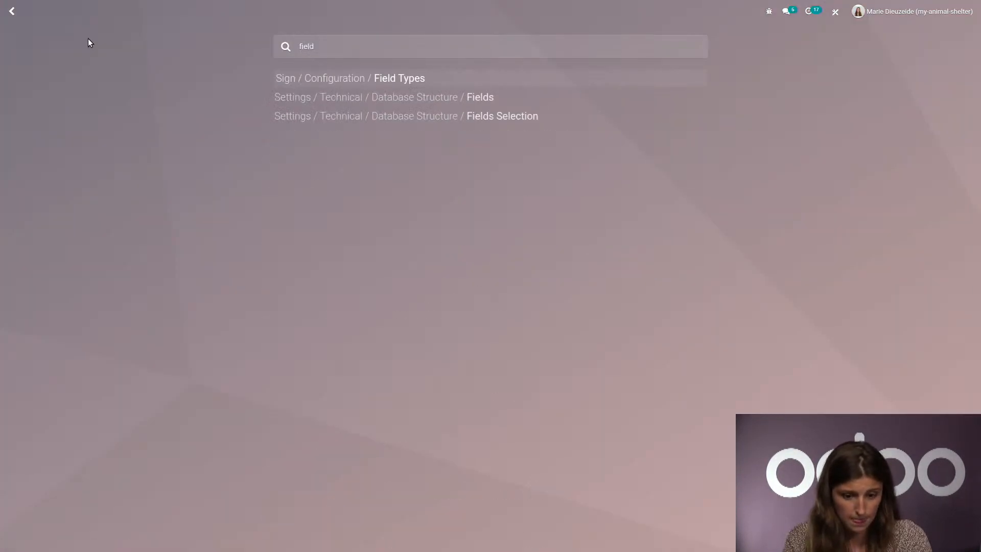
left_click(379, 103)
type("n")
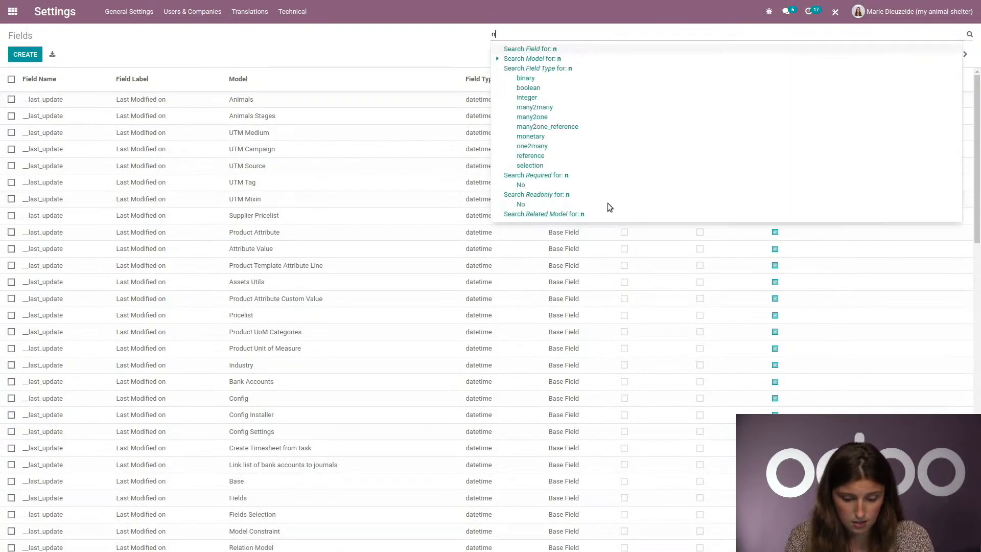
type("ote")
key("BackSpace")
key("BackSpace")
key("BackSpace")
key("BackSpace")
type("x_")
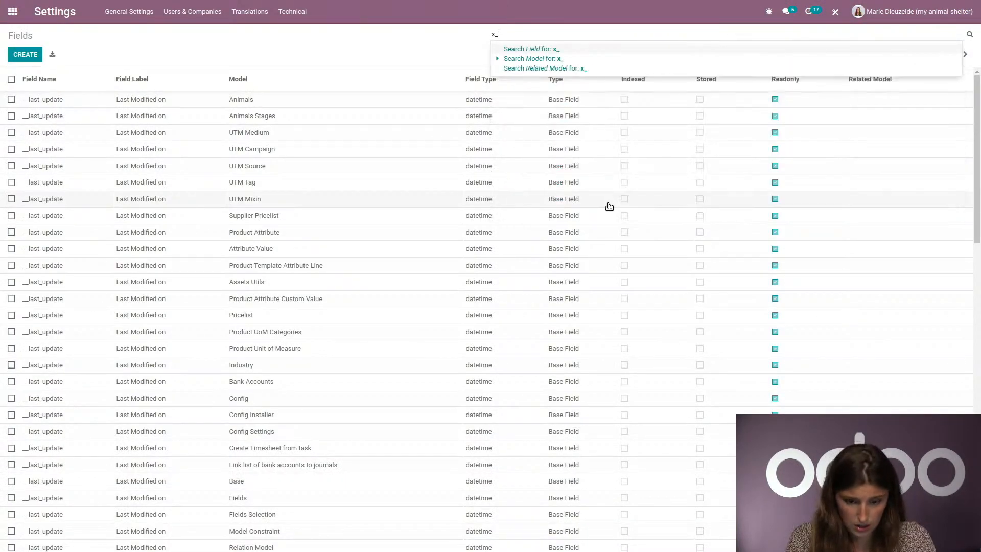
type("studio")
key("Return")
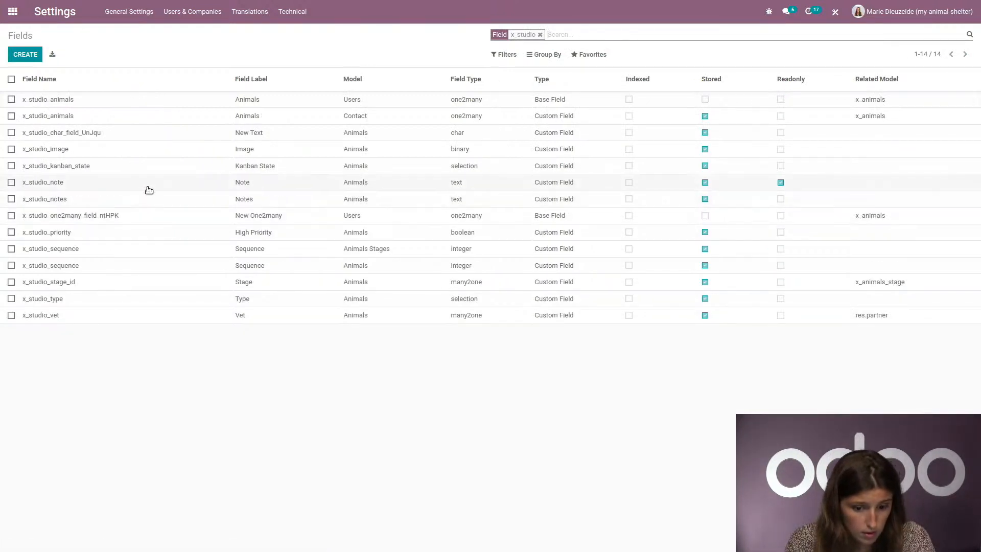
Open the x_studio_note field of the Animals model and delete it, confirming the deletion
left_click(149, 184)
left_click(461, 55)
left_click(505, 79)
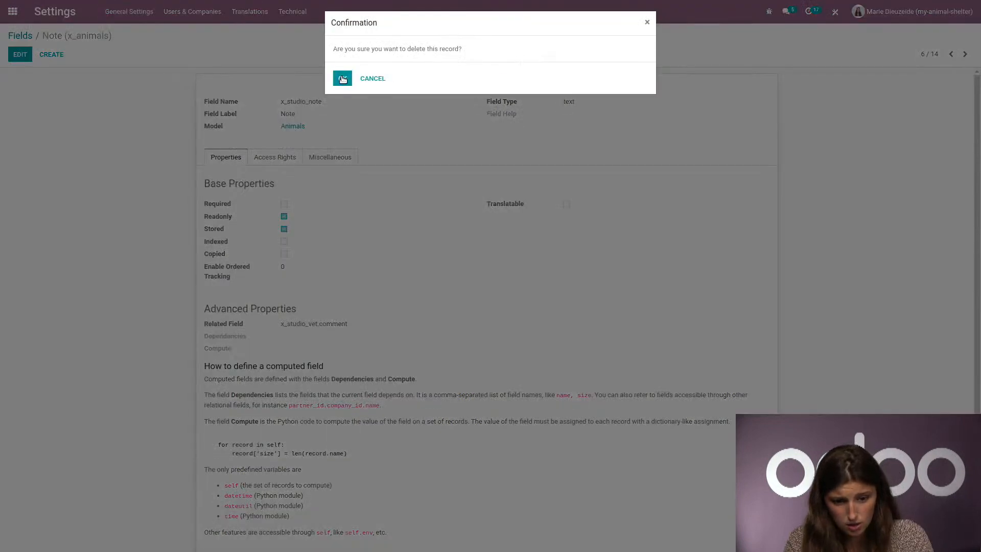
left_click(362, 136)
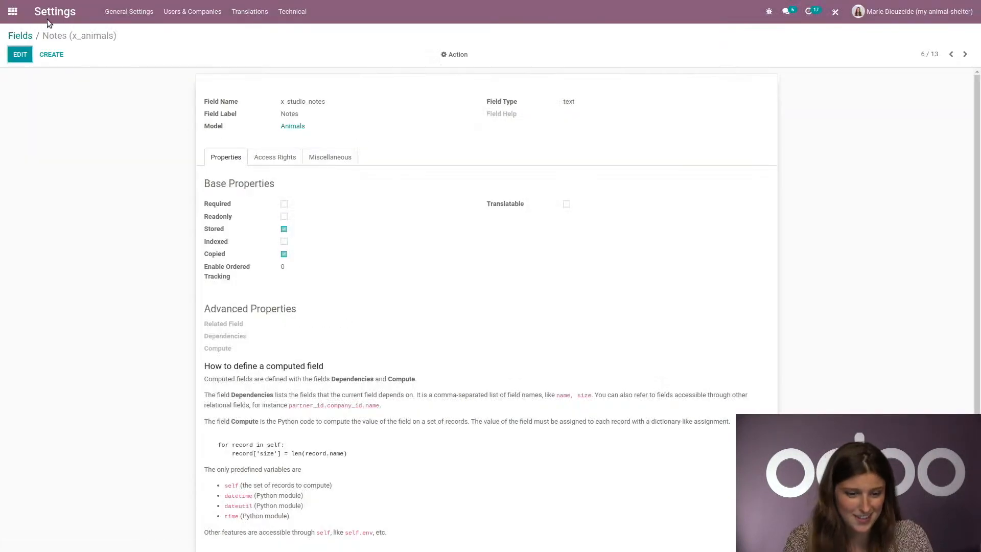
Return to the Animal app and open the first cat's record in the Done stage
left_click(13, 11)
left_click(690, 102)
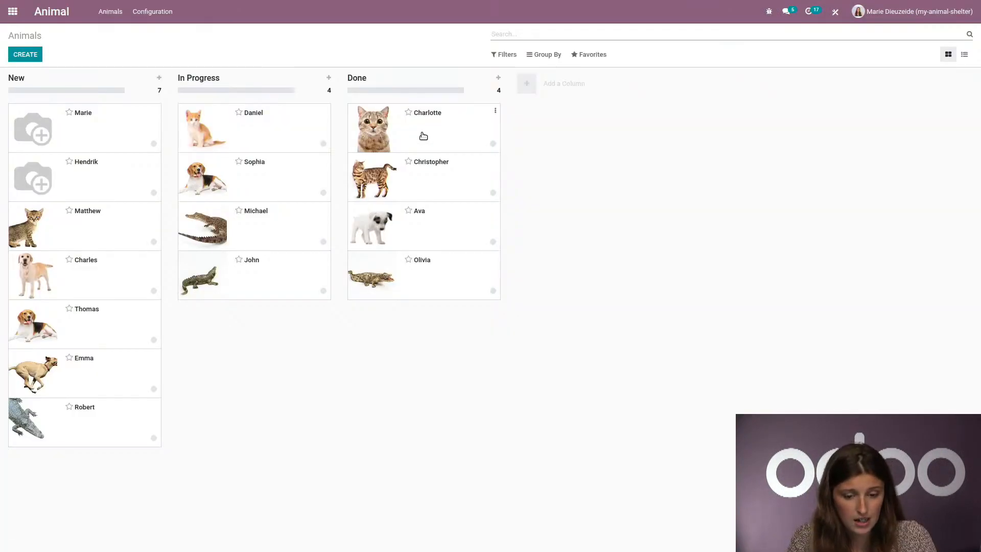
left_click_drag(204, 138, 39, 97)
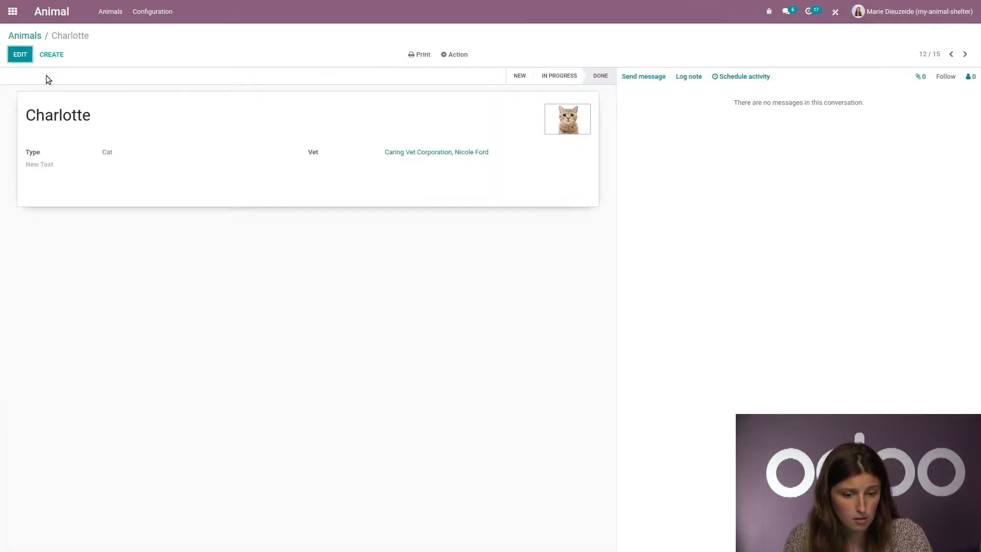
Edit the cat's record and replace its Vet with the company Caring Vet Corporation
left_click(20, 54)
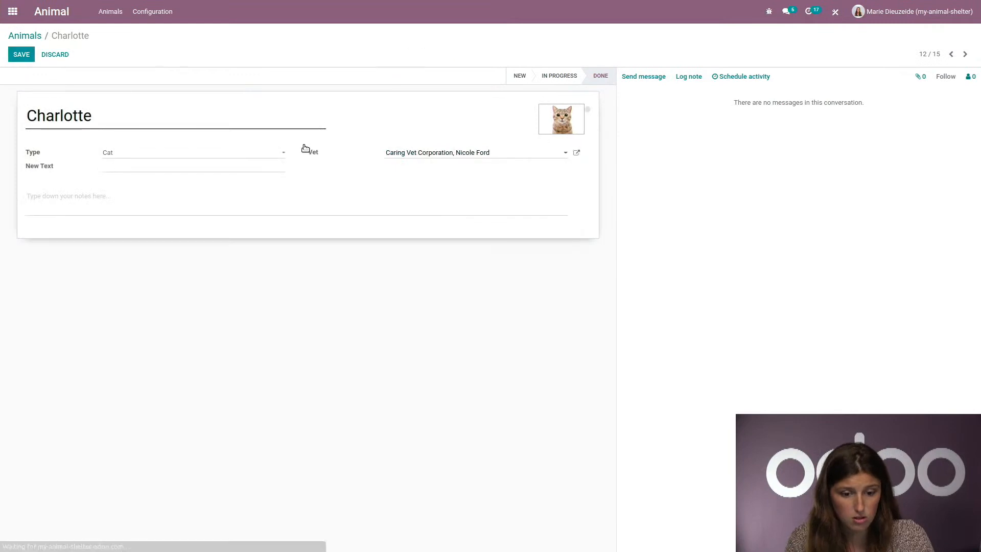
left_click(537, 152)
key("ctrl+a")
key("BackSpace")
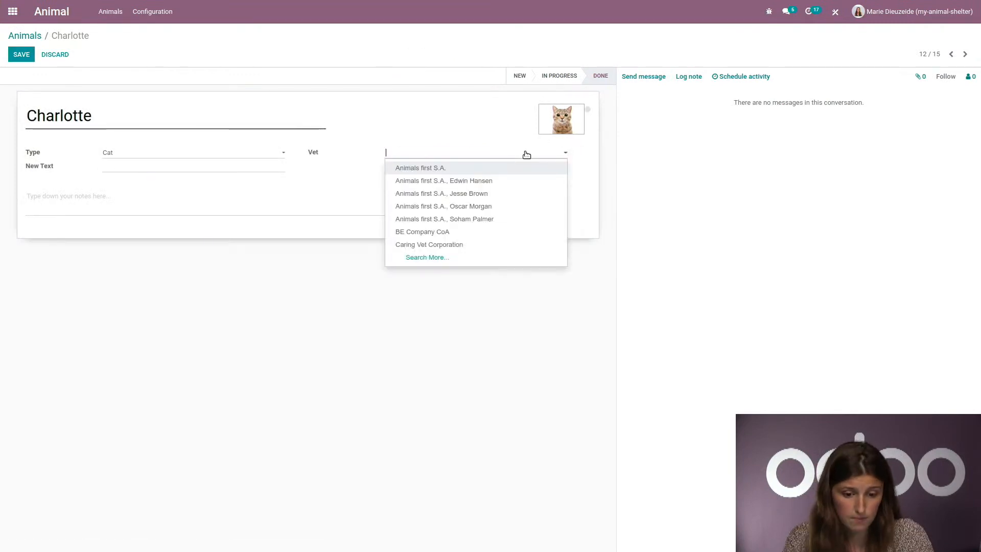
type("car")
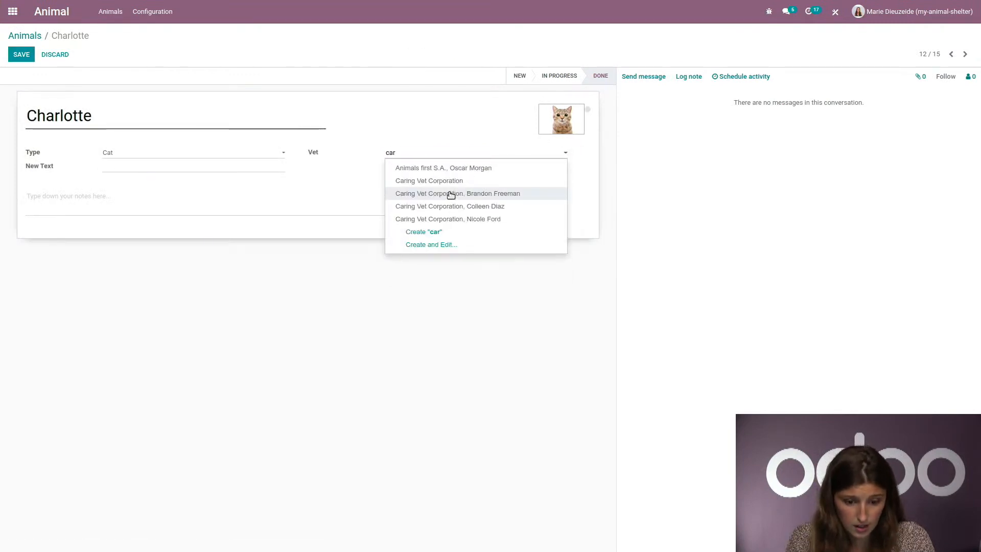
left_click(421, 182)
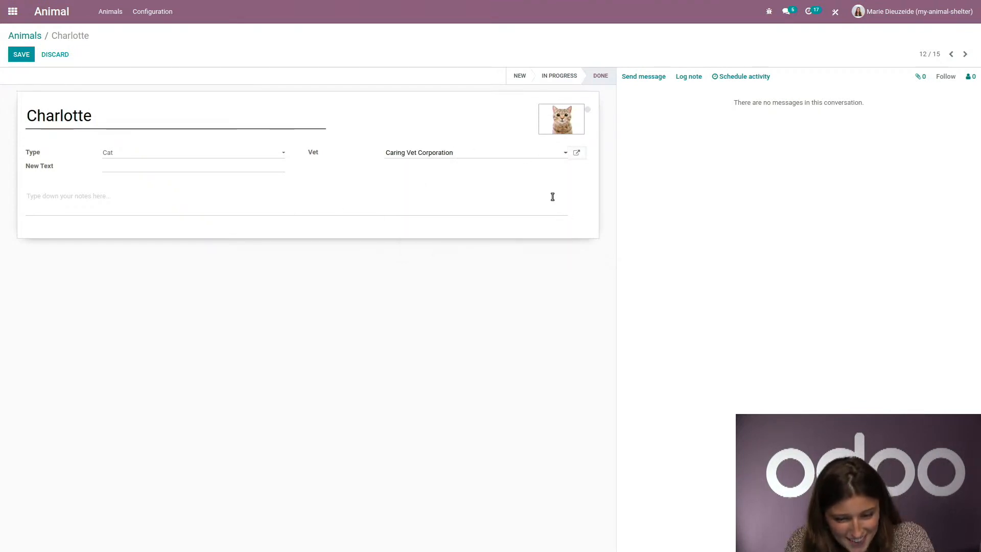
Examine the Vet company's contact record, and open the animal form in Studio, discarding the unsaved record changes
left_click(577, 155)
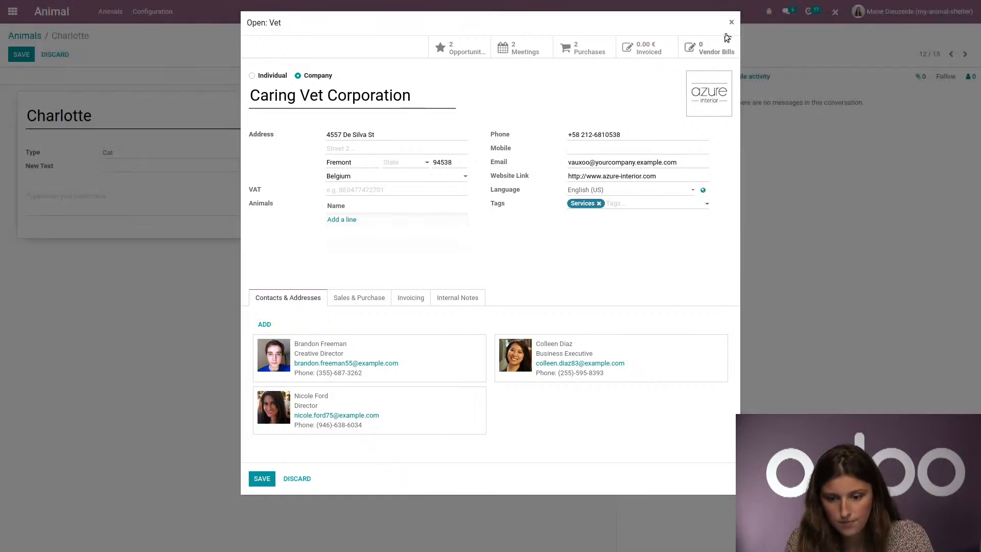
left_click(731, 22)
left_click(835, 11)
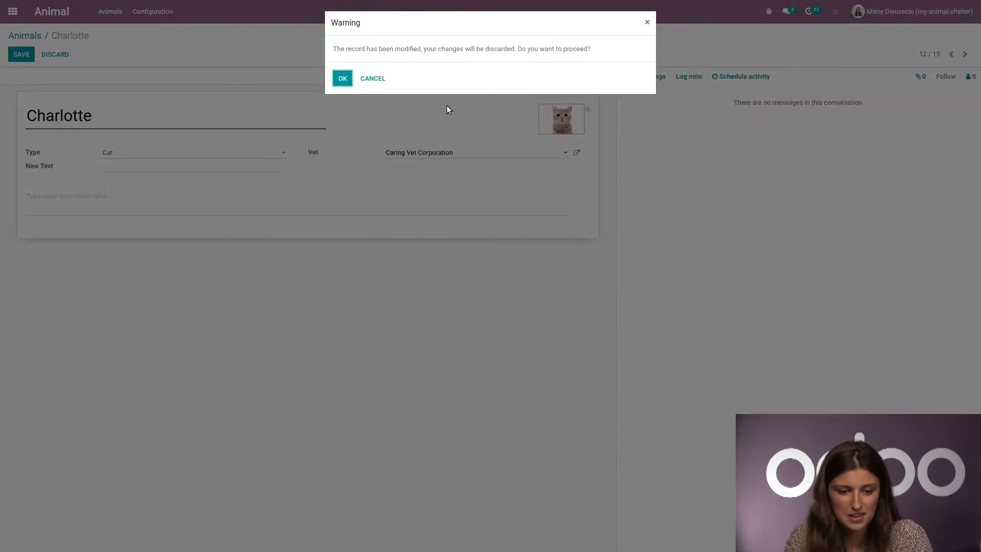
left_click(341, 79)
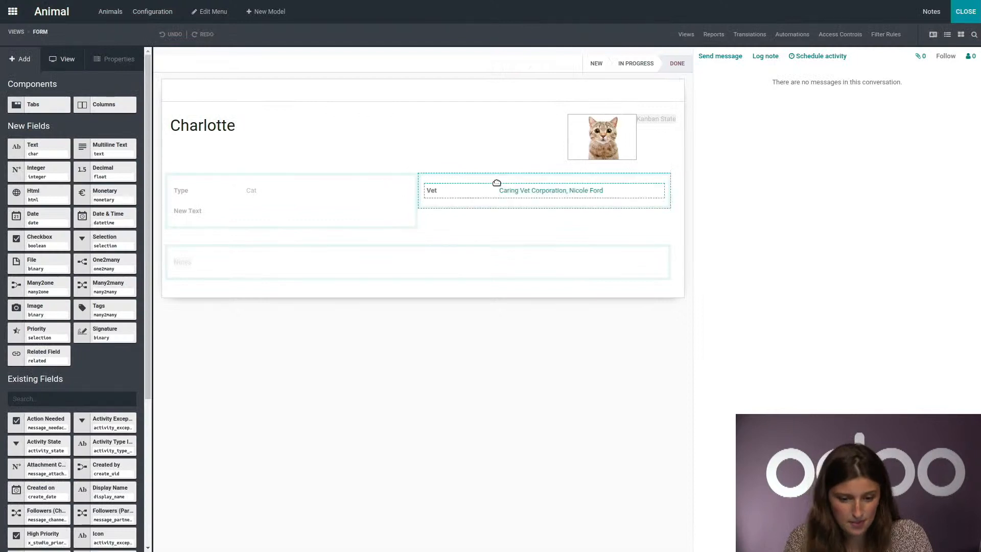
Add a domain filter to the Vet field based on Country > Country Name
left_click(467, 192)
left_click(77, 352)
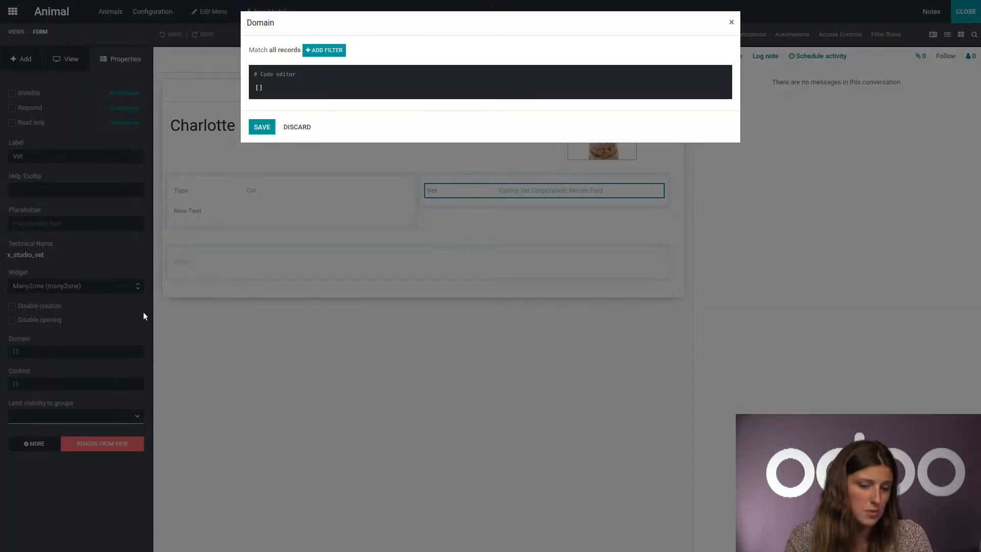
left_click(314, 51)
left_click(260, 64)
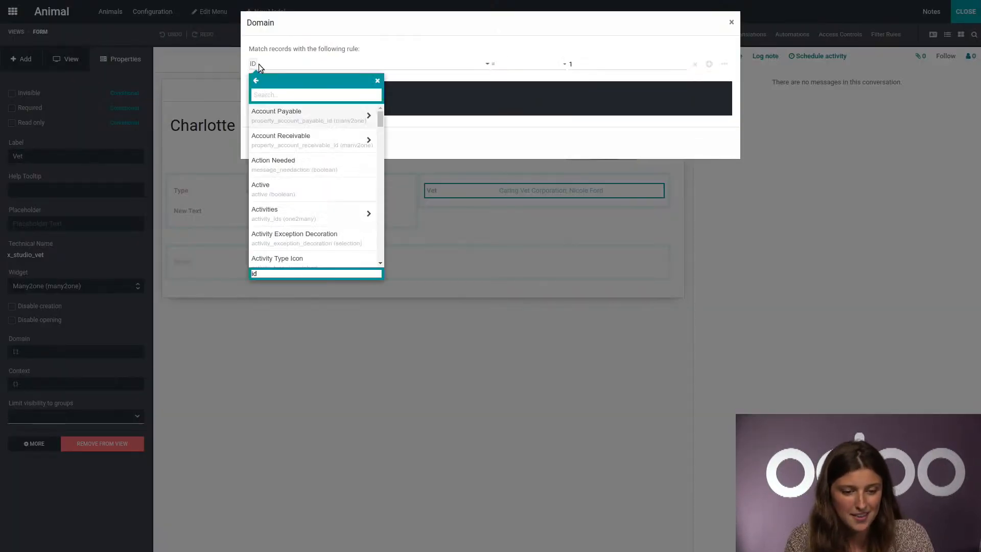
type("coun")
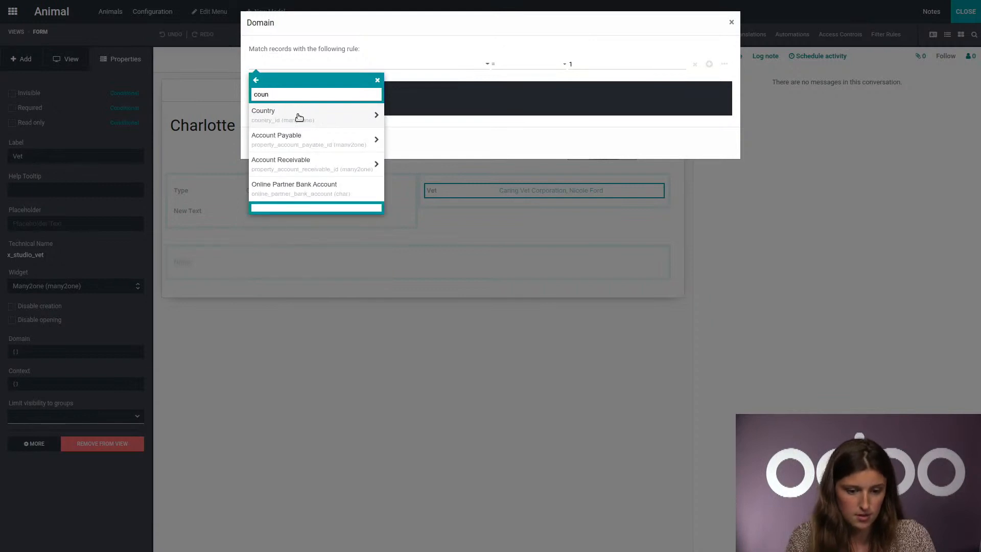
left_click(298, 114)
type("na")
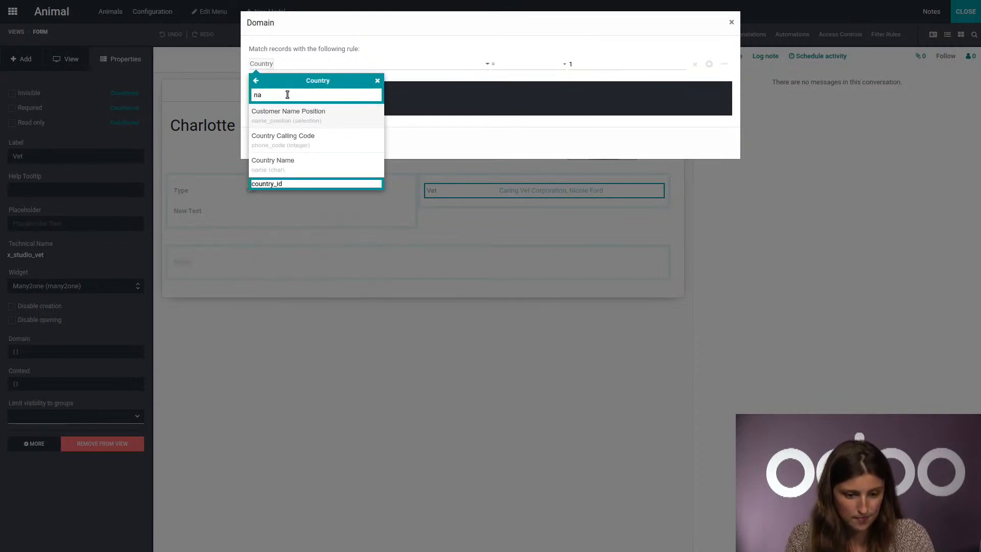
left_click(300, 161)
Set the Vet domain's country name condition to "is not =" Belgium, save it and leave Studio
left_click(517, 64)
left_click(536, 80)
left_click(593, 64)
type("Belgium")
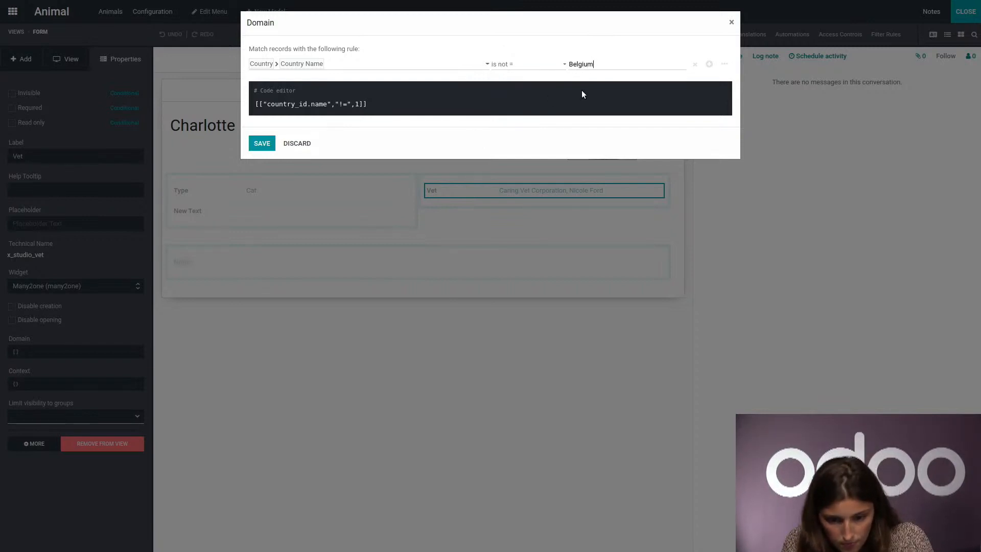
left_click(261, 144)
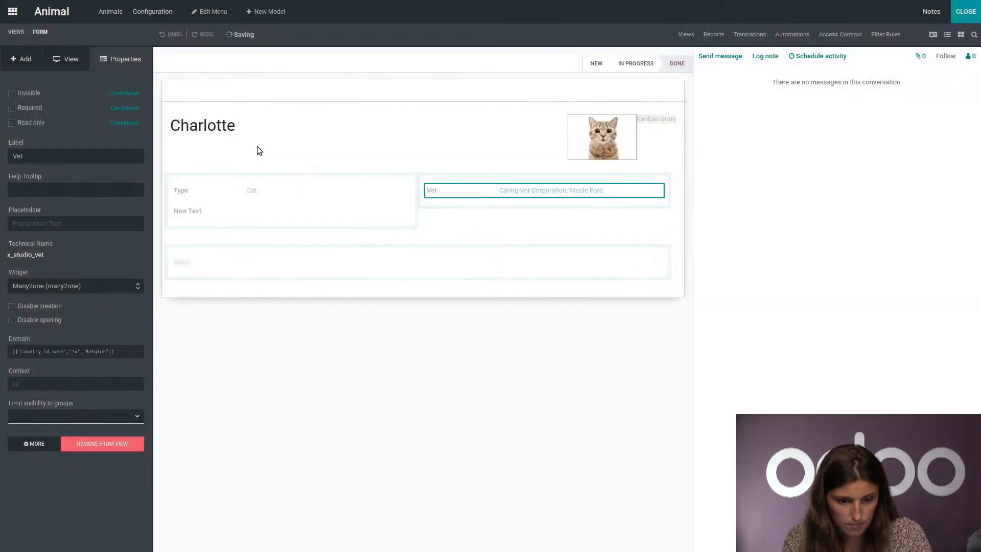
left_click(978, 5)
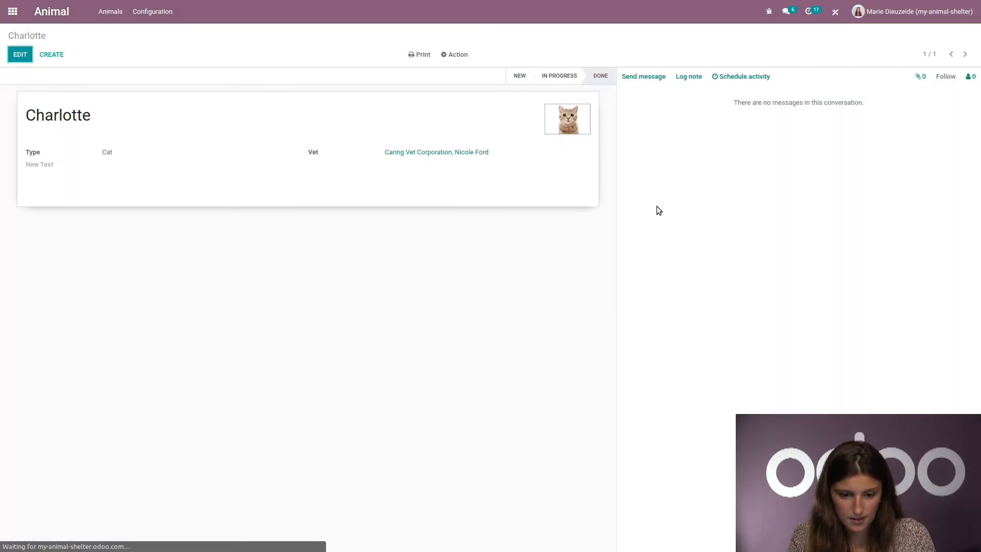
Edit the cat's record, search its Vet field for "caring", review the unfiltered suggestions, and return to the app overview, discarding the edit
left_click(19, 54)
left_click(508, 154)
key("ctrl+a")
key("BackSpace")
type("carin")
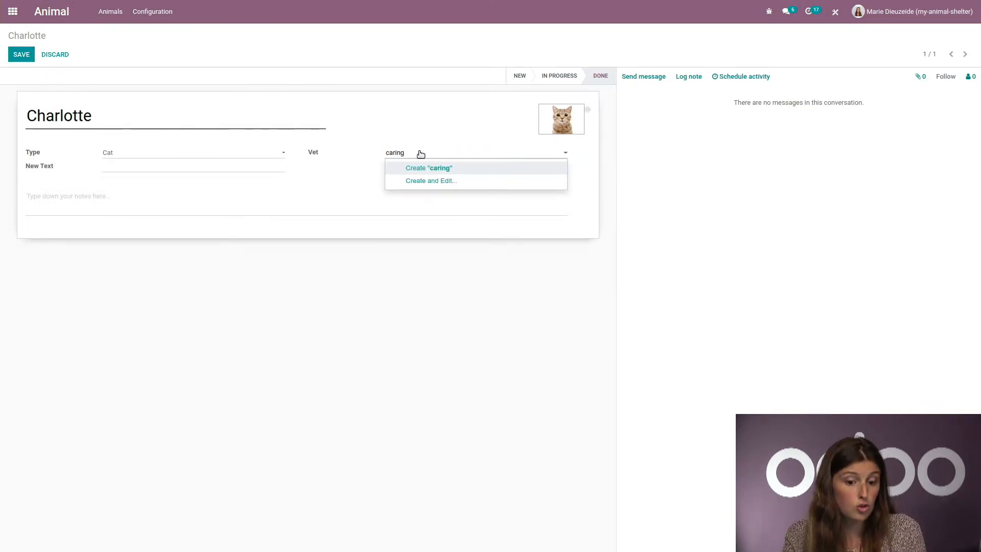
key("ctrl+a")
key("BackSpace")
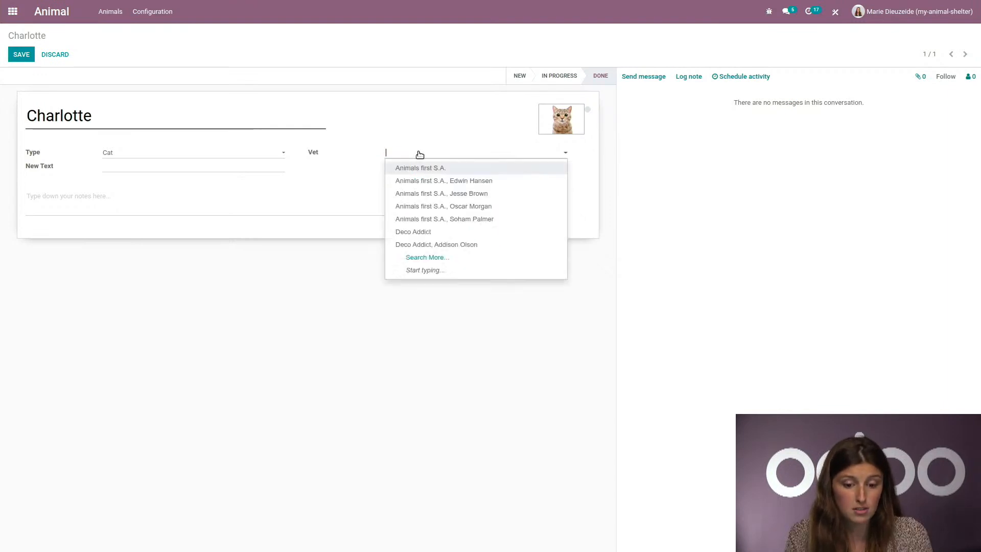
left_click(247, 214)
left_click(13, 11)
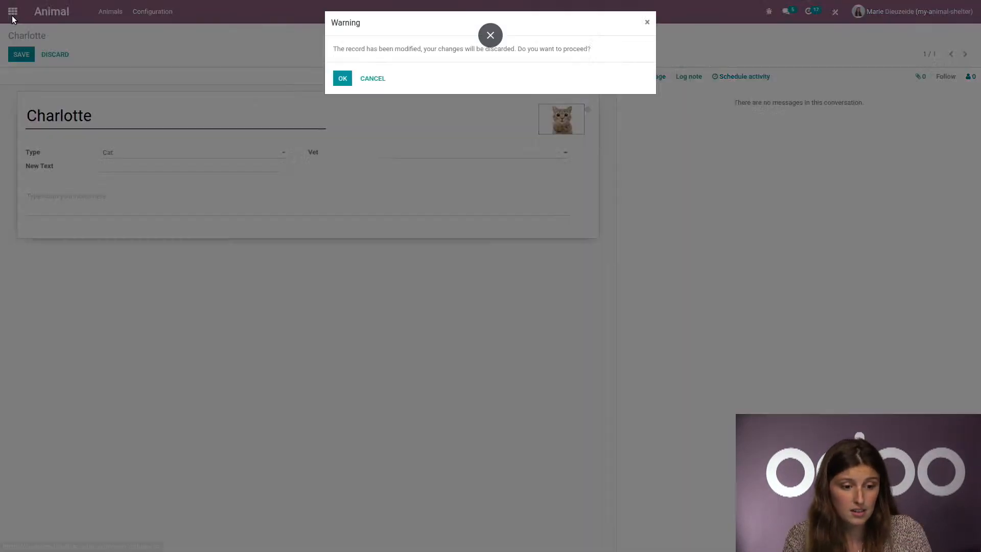
left_click(333, 81)
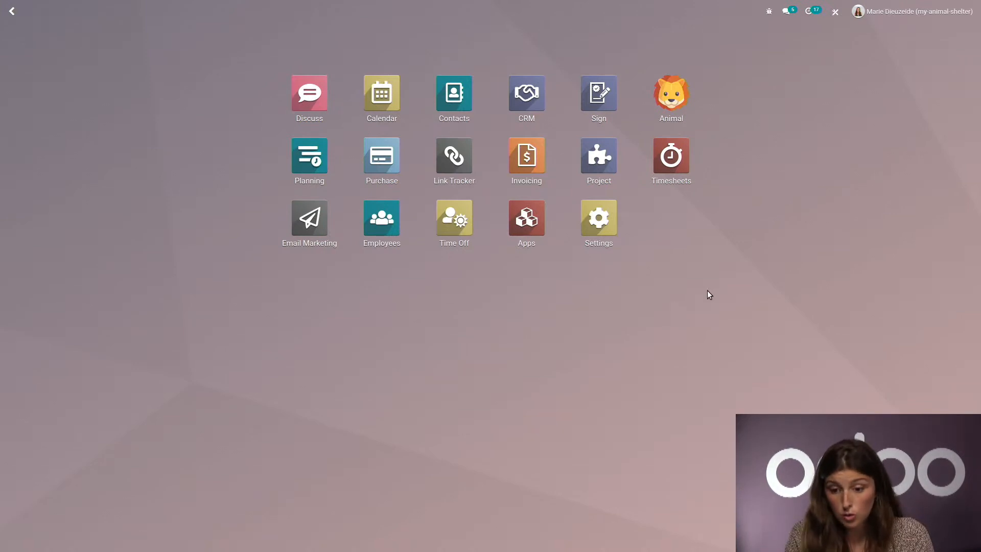
Set the language in the own user profile to French (BE) / Français (BE) and save
left_click(920, 14)
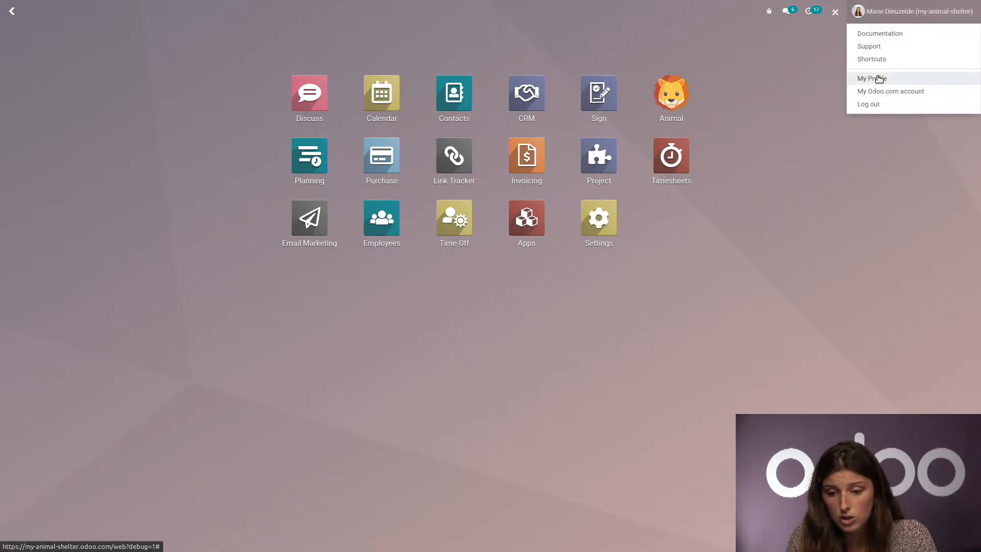
left_click(879, 78)
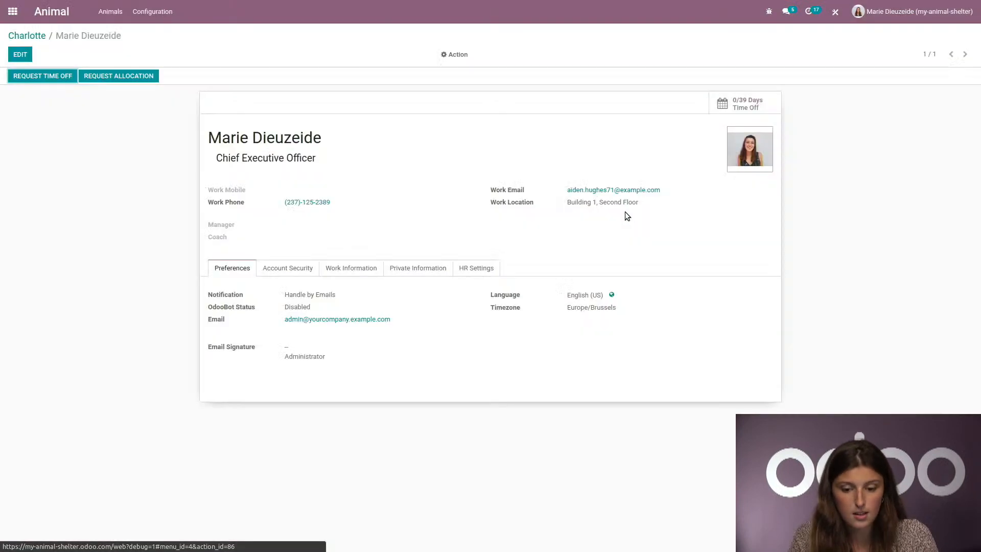
left_click(12, 56)
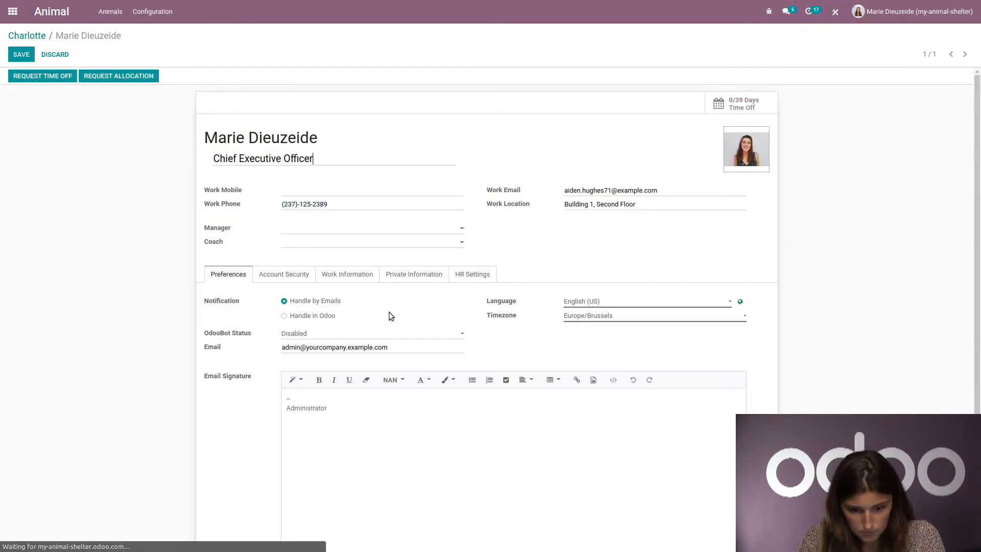
left_click(620, 307)
left_click(623, 322)
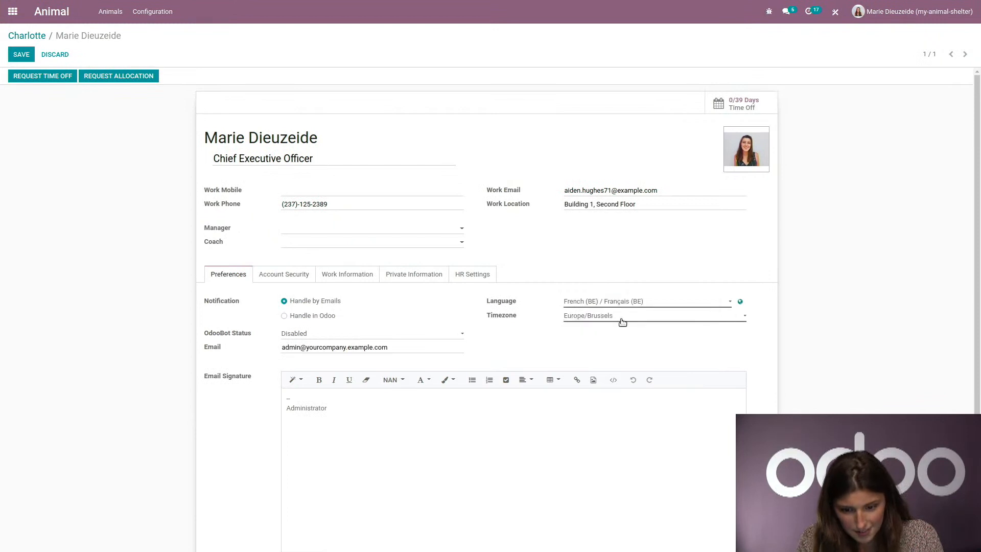
left_click(21, 55)
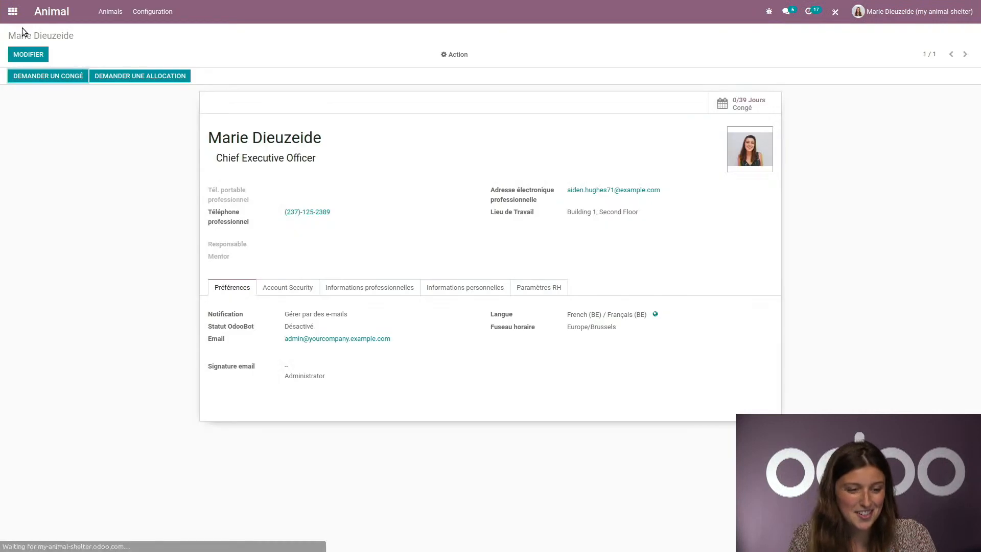
Open the Animal app and view the first cat's record in the In Progress stage
left_click(13, 11)
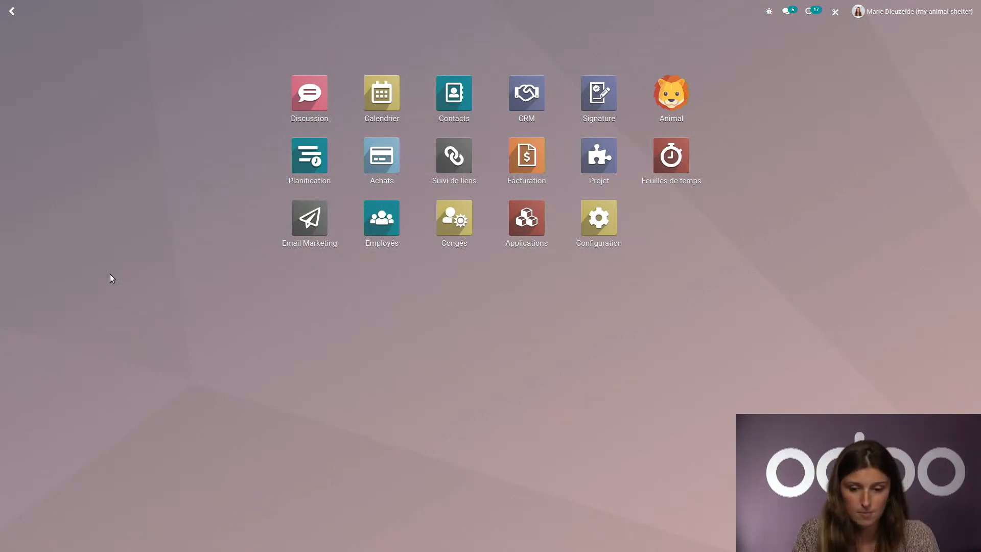
left_click(671, 100)
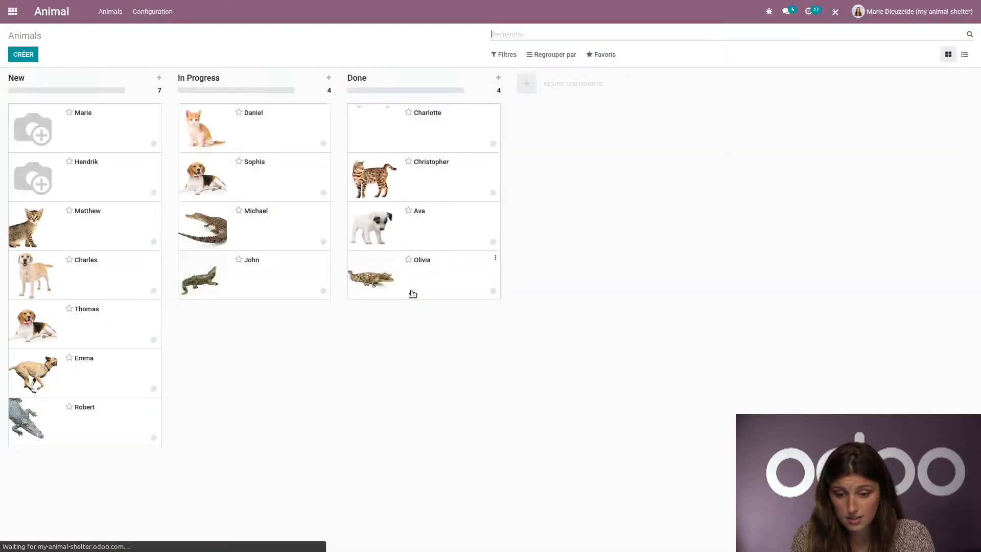
left_click(282, 141)
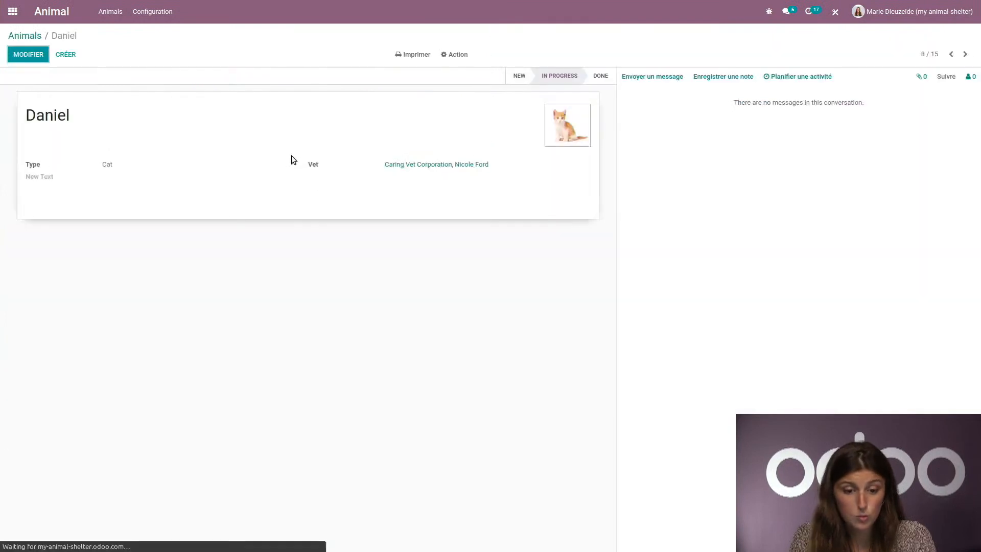
Edit the cat's record, search its Vet field for "car", and return to the app overview, abandoning the unsaved edit
left_click(27, 54)
left_click(548, 165)
key("ctrl+a")
type("car")
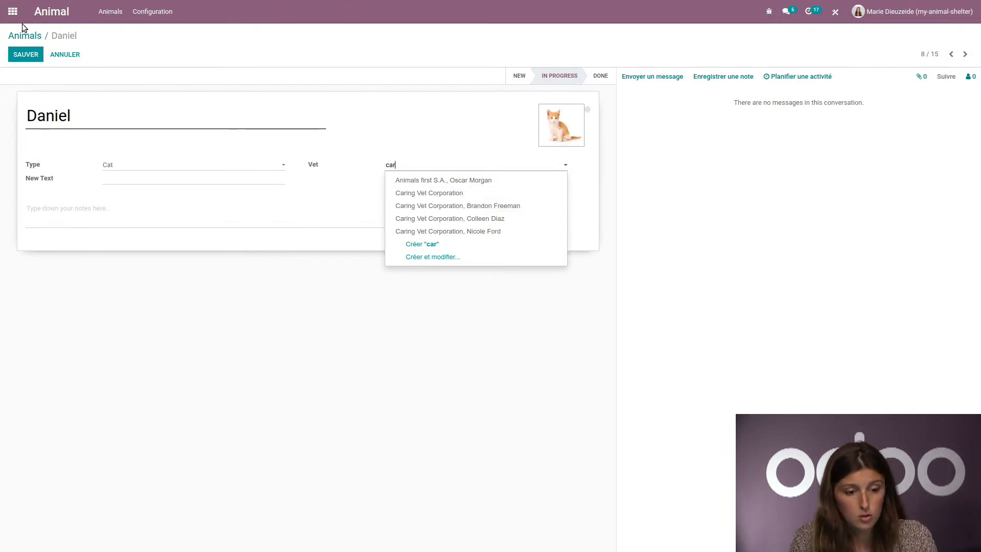
left_click(864, 65)
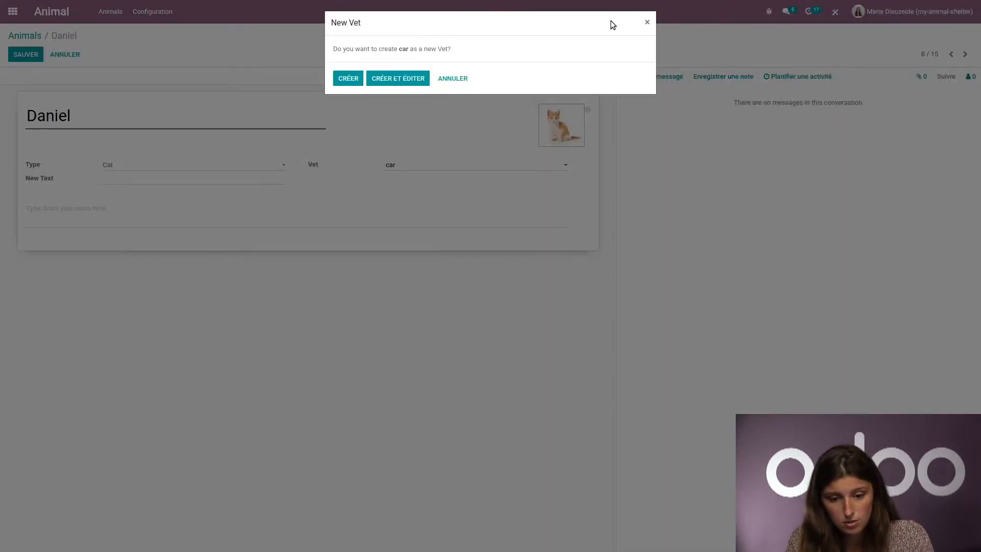
left_click(647, 22)
left_click(13, 11)
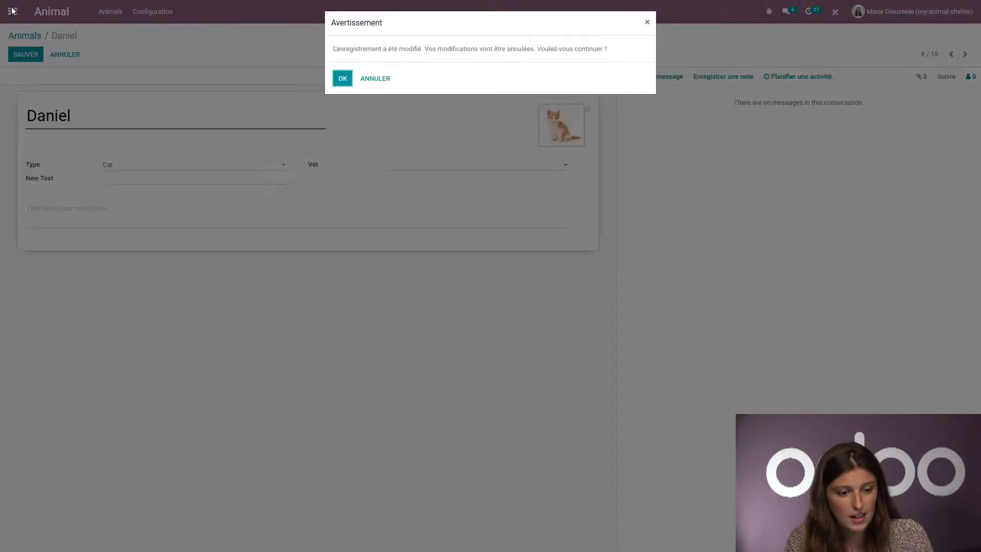
left_click(343, 80)
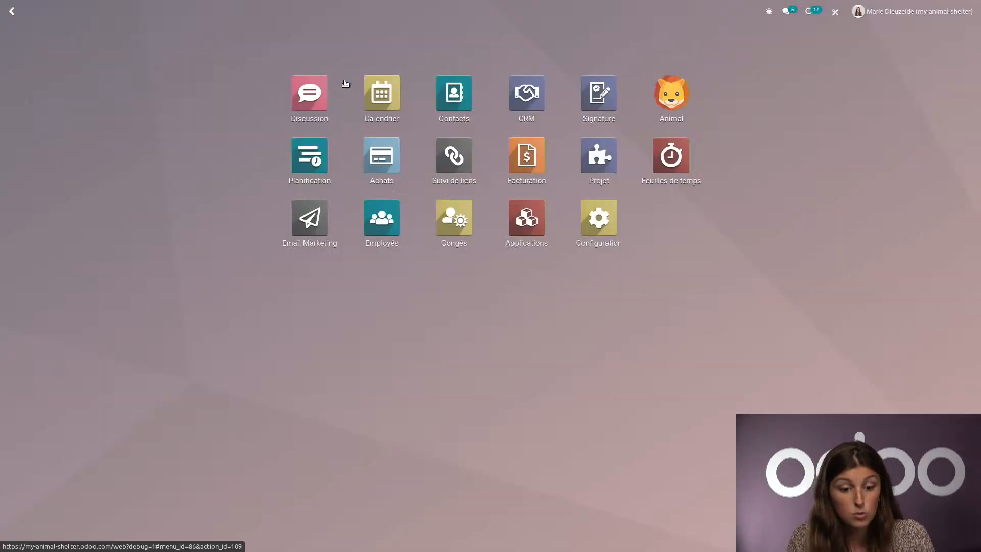
Set the language in the own user profile back to English (US) and save
left_click(908, 12)
left_click(884, 83)
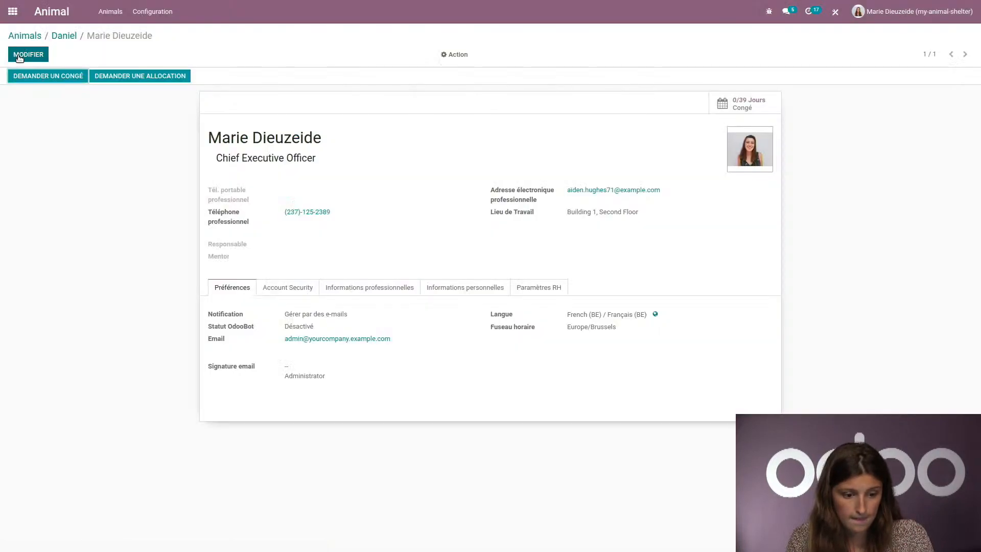
left_click(19, 58)
left_click(601, 332)
left_click(603, 337)
left_click(32, 55)
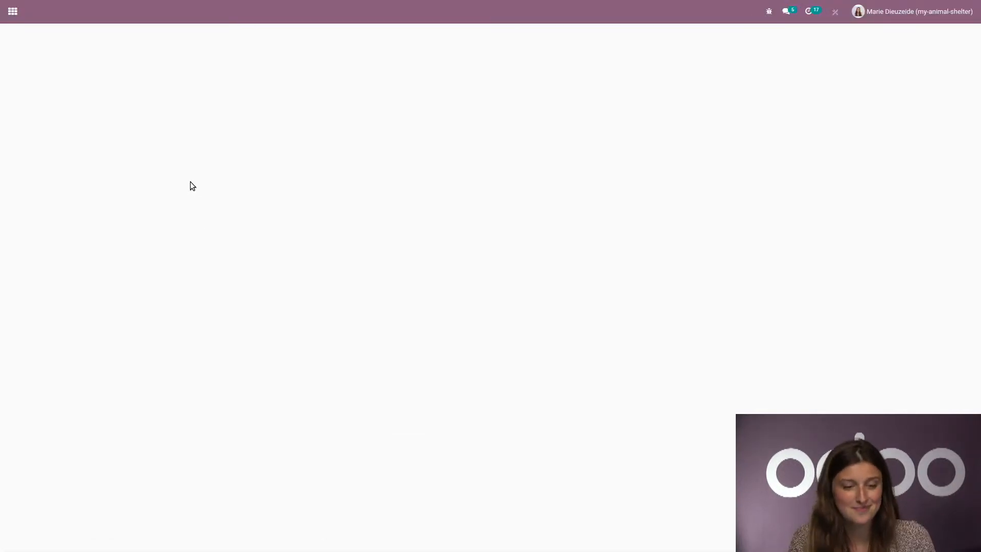
Search all app menus for "coun" and open the Countries list in the Contacts localization configuration
left_click(13, 12)
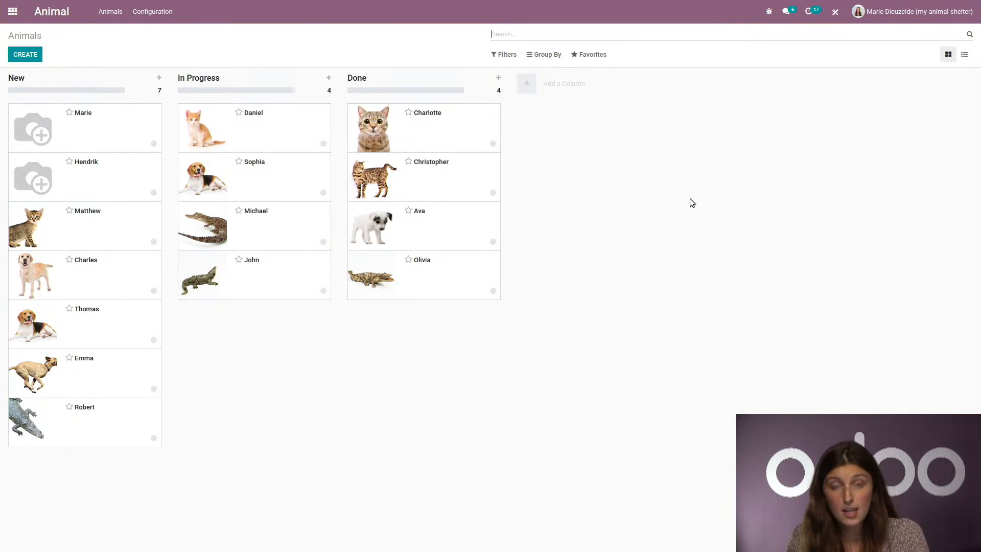
left_click(20, 12)
type("coun")
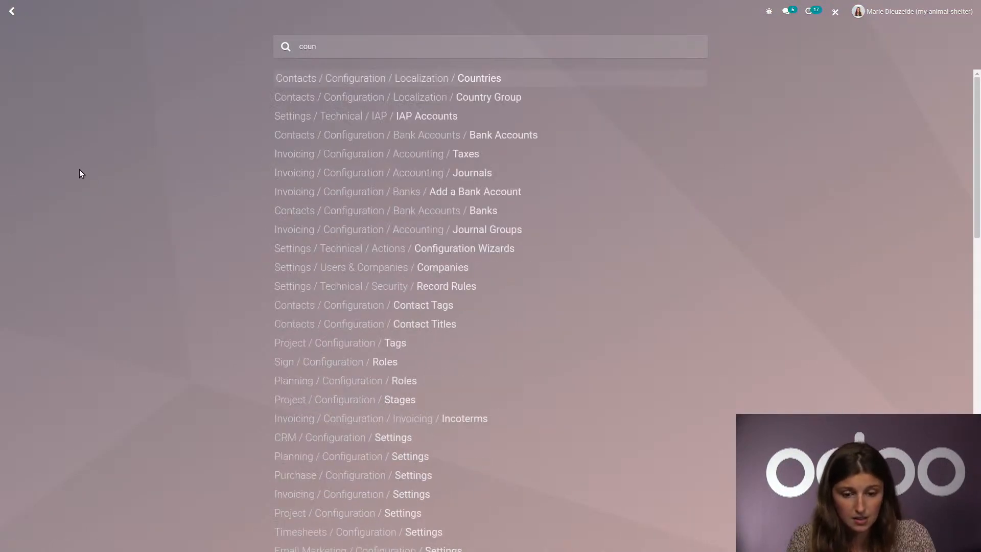
left_click(444, 80)
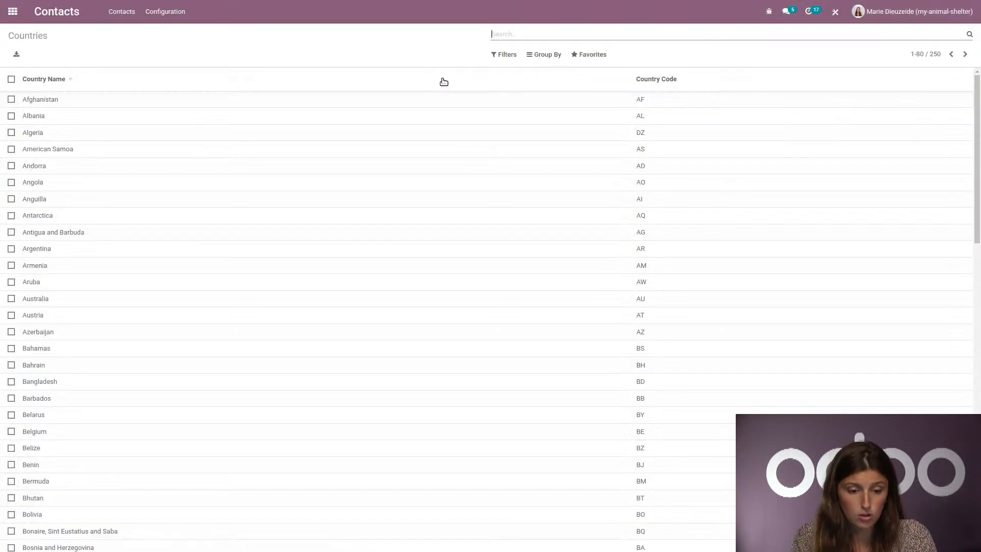
Search the country list for "bel", open Belgium and view its record metadata to read its database ID
left_click(534, 33)
type("bel")
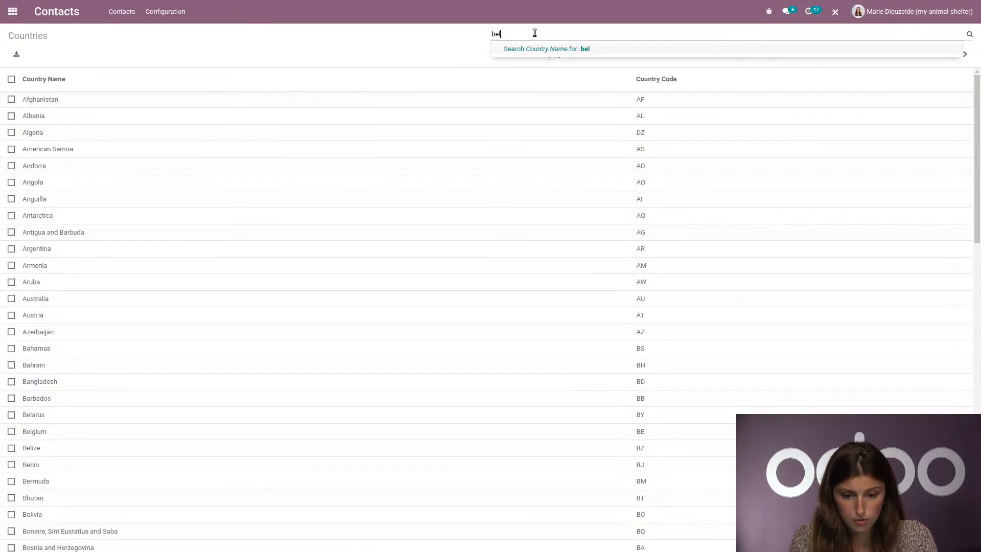
key("Return")
left_click(56, 117)
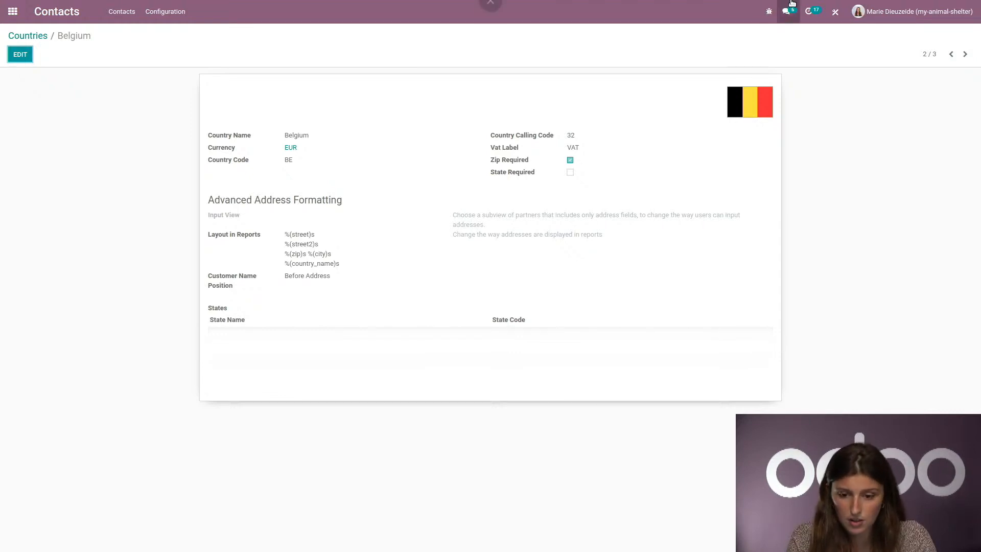
left_click(769, 12)
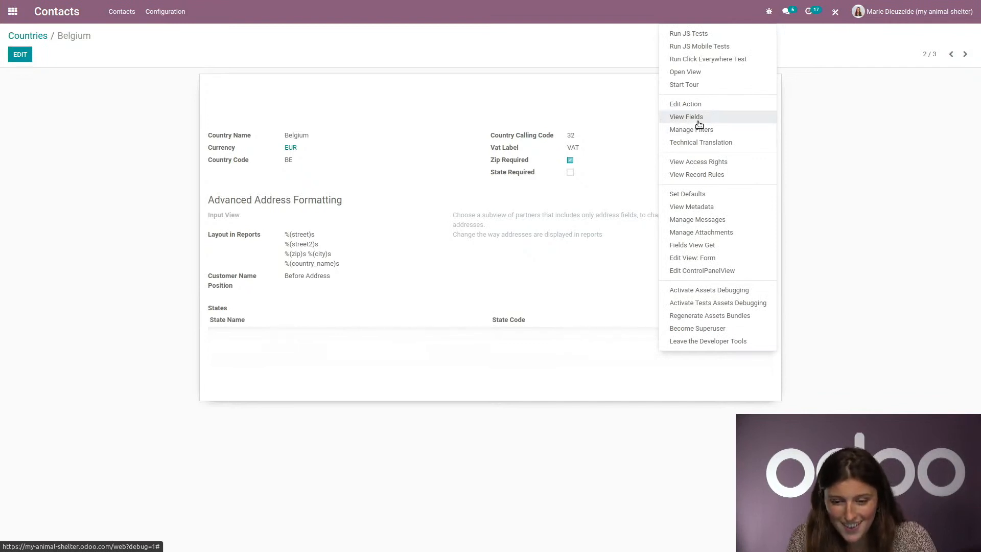
left_click(714, 207)
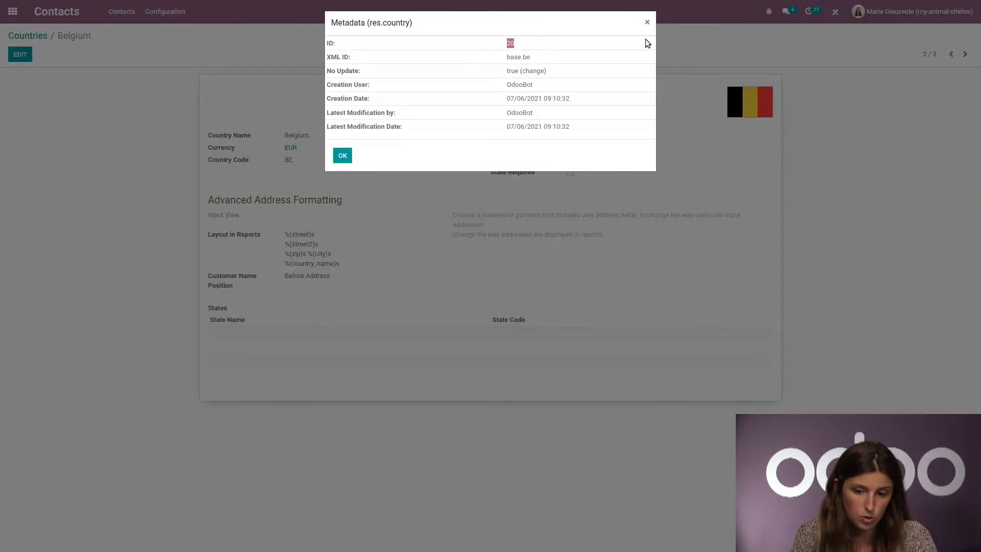
Close the metadata, open the first In Progress cat's record in the Animal app, and select its Vet field in Studio
left_click(647, 23)
left_click(13, 11)
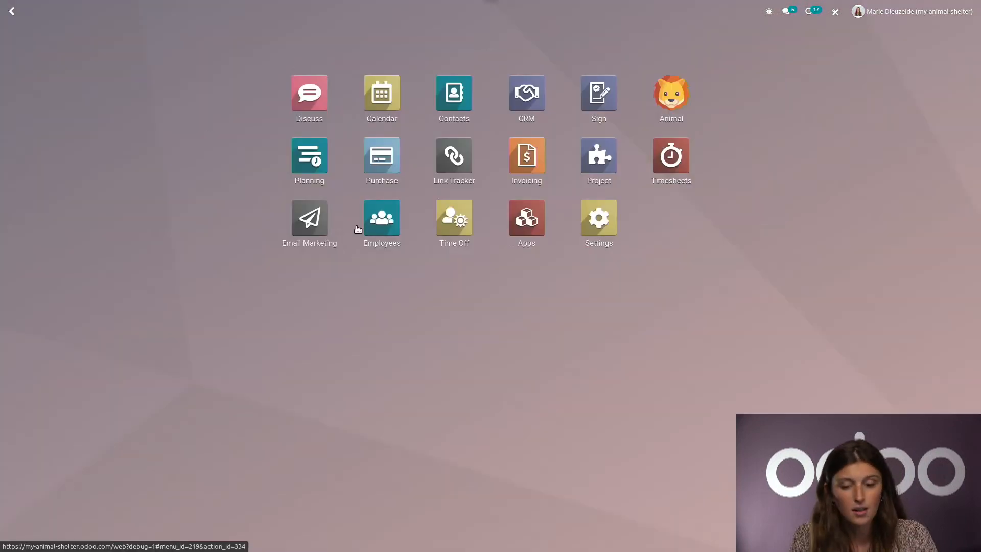
left_click(671, 94)
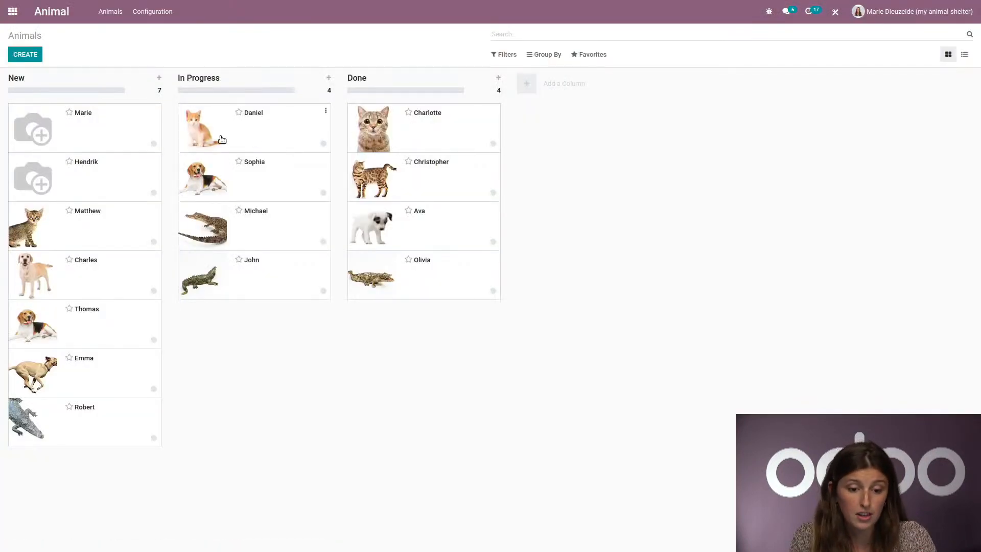
left_click(286, 133)
left_click(836, 12)
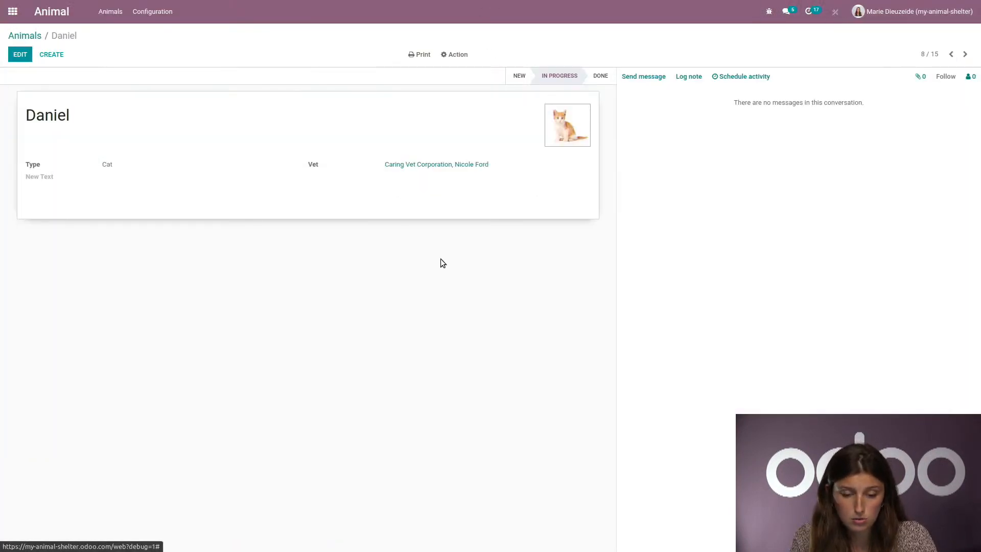
left_click(496, 190)
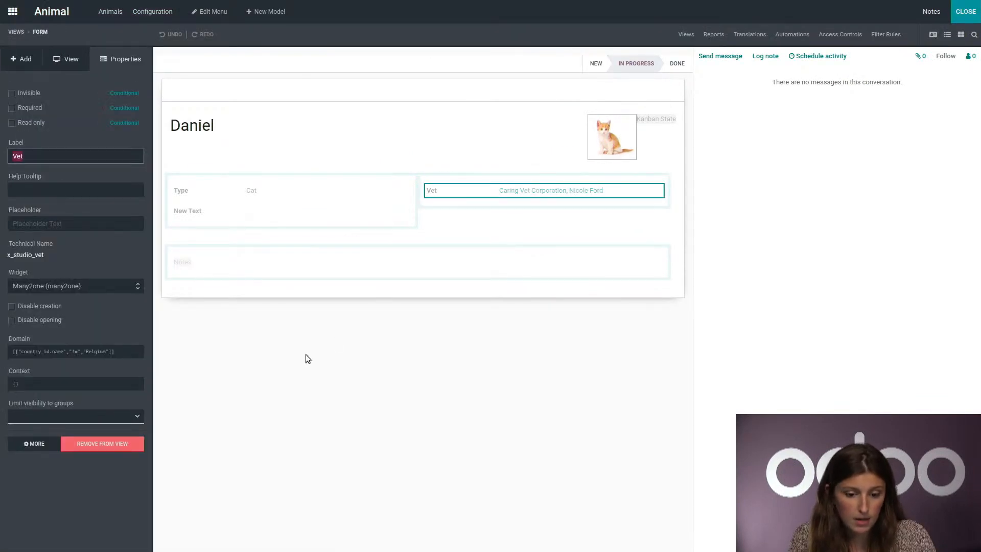
Change the Vet field's domain rule to Country is not = 20, save it and exit Studio
left_click(48, 351)
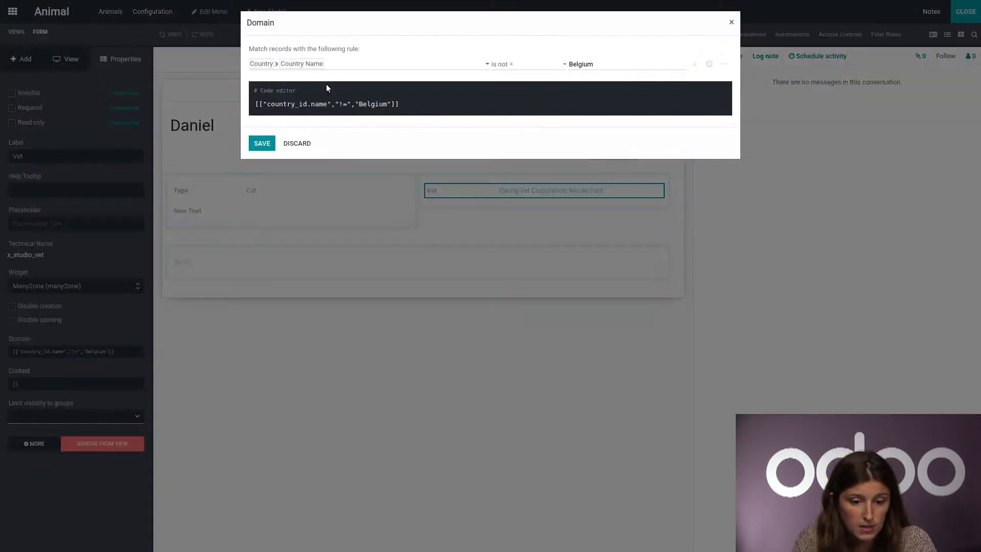
left_click(306, 67)
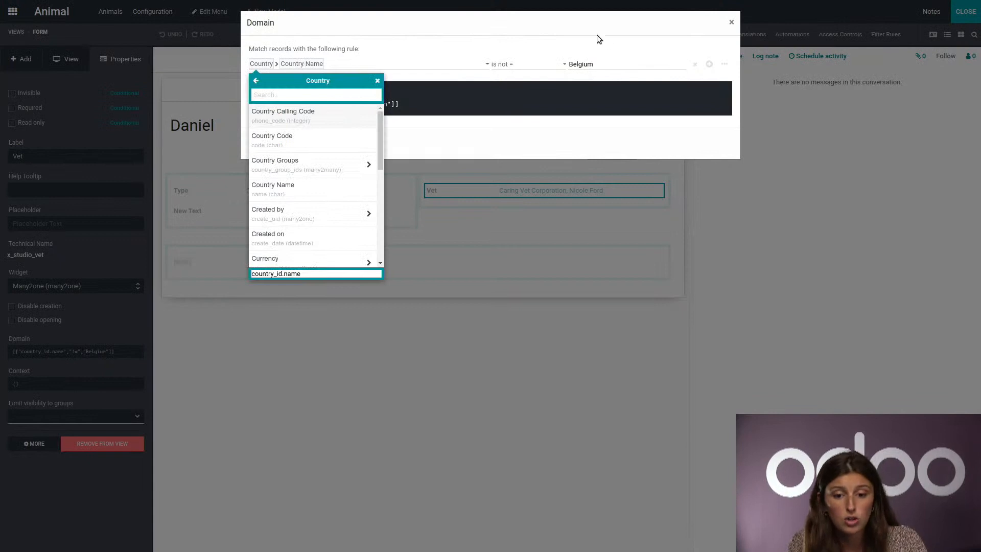
left_click(256, 81)
left_click(278, 95)
type("coun")
left_click(305, 125)
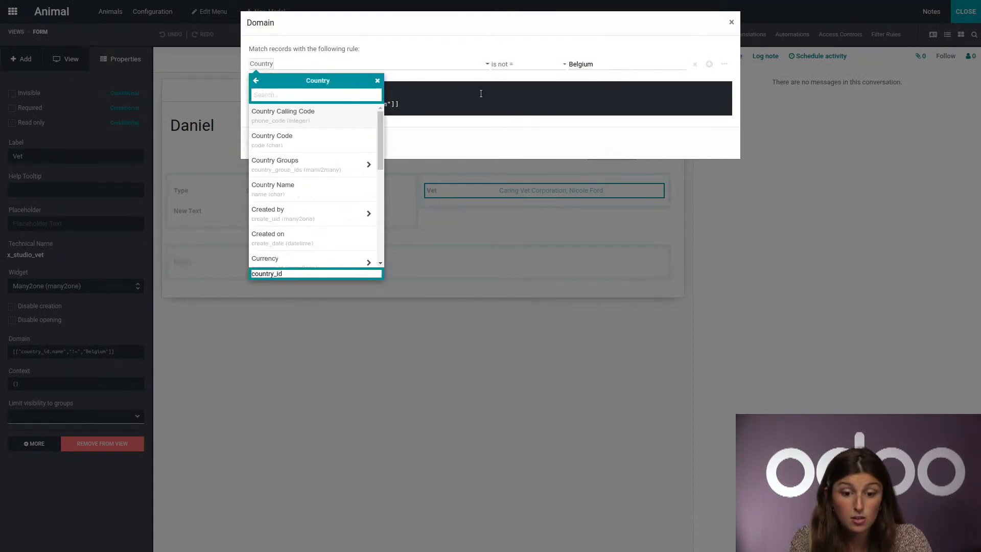
left_click(612, 65)
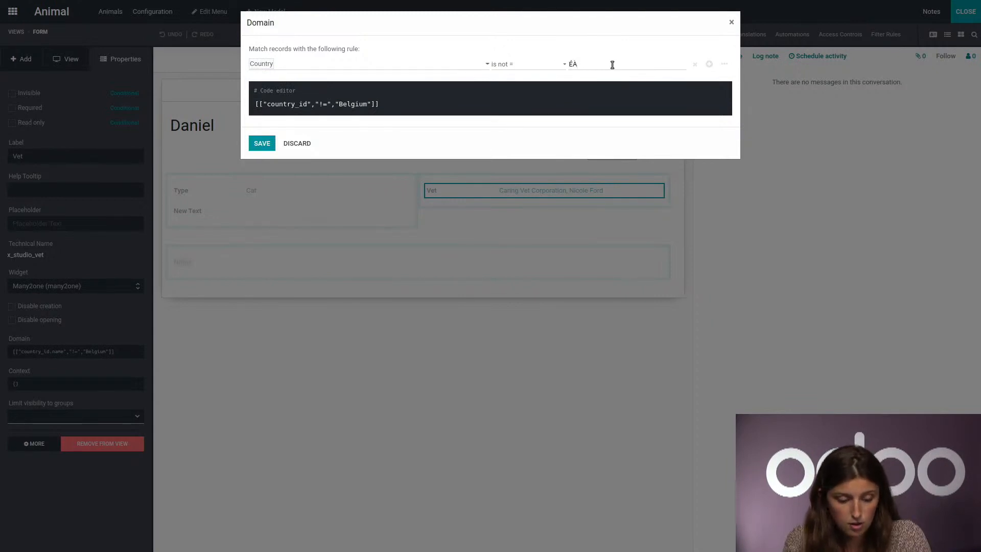
type("20")
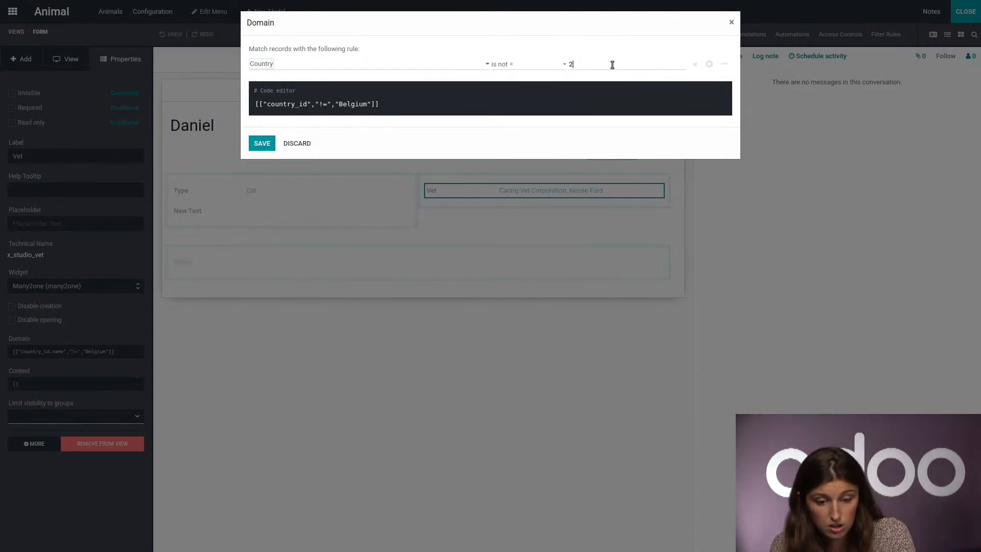
left_click(487, 104)
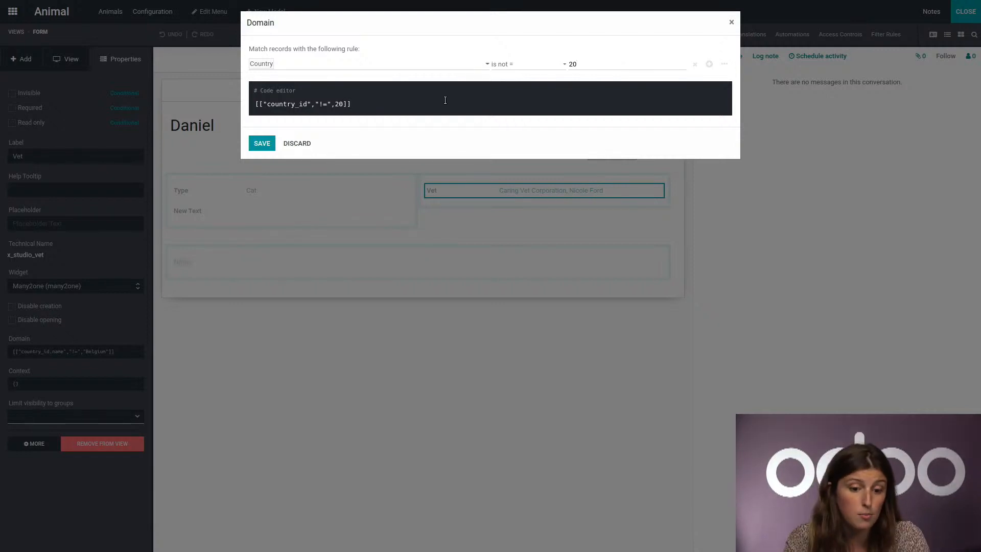
left_click(262, 143)
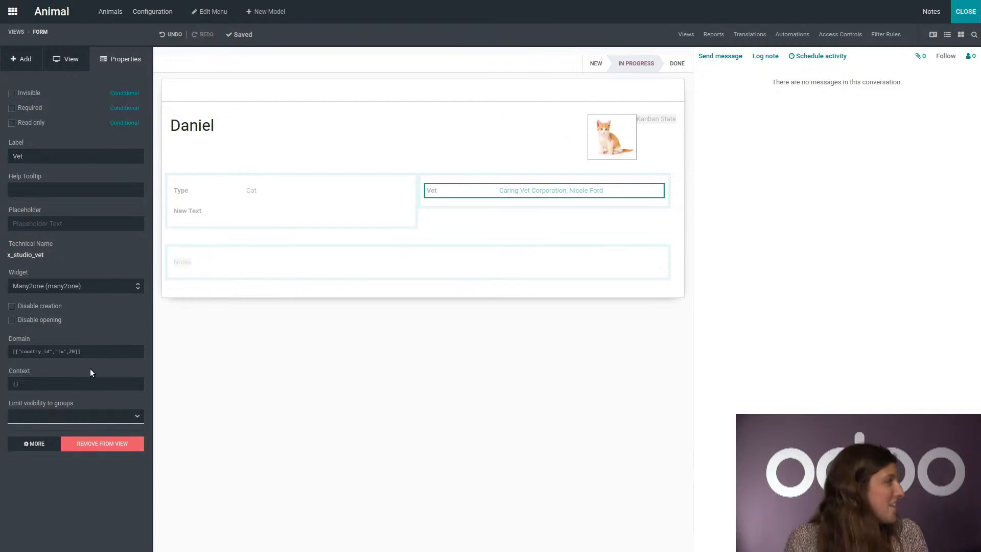
left_click(966, 11)
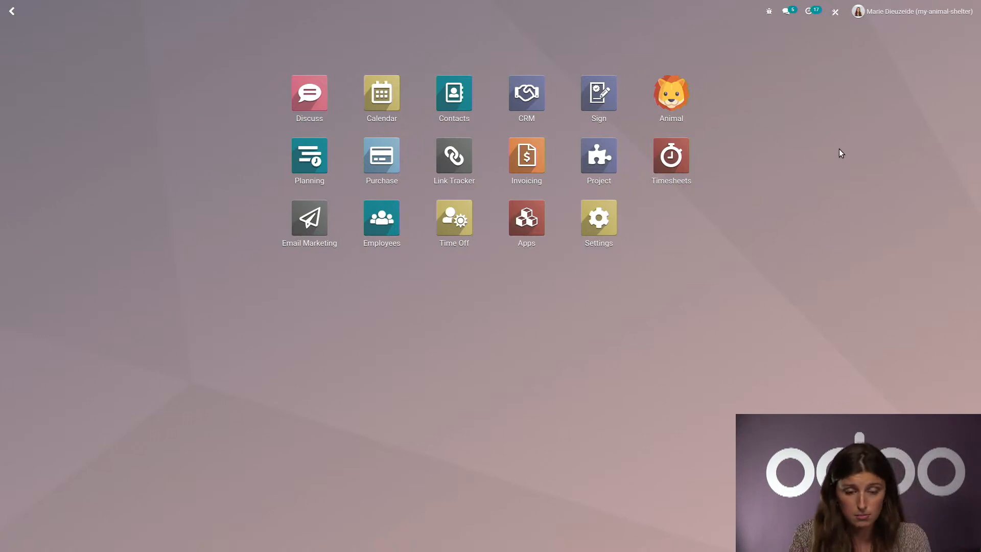
Open the Animals first S.A. contact in the Contacts app and bring up its form view's XML in Studio
left_click(453, 95)
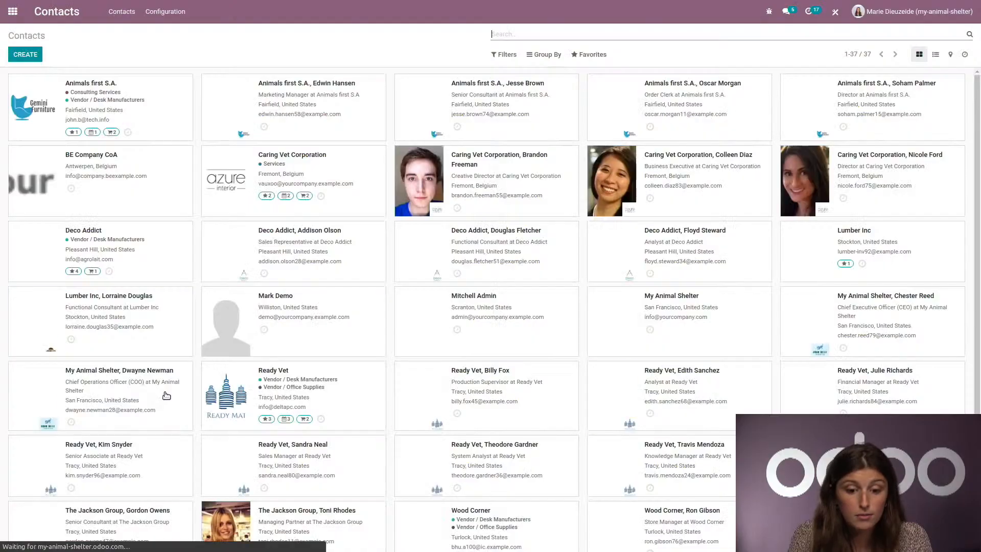
left_click(122, 108)
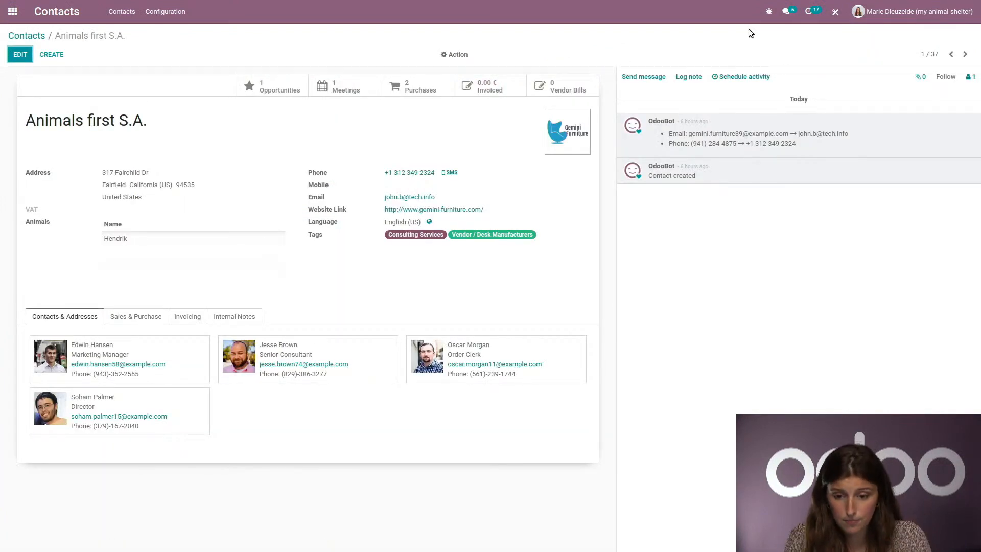
left_click(835, 12)
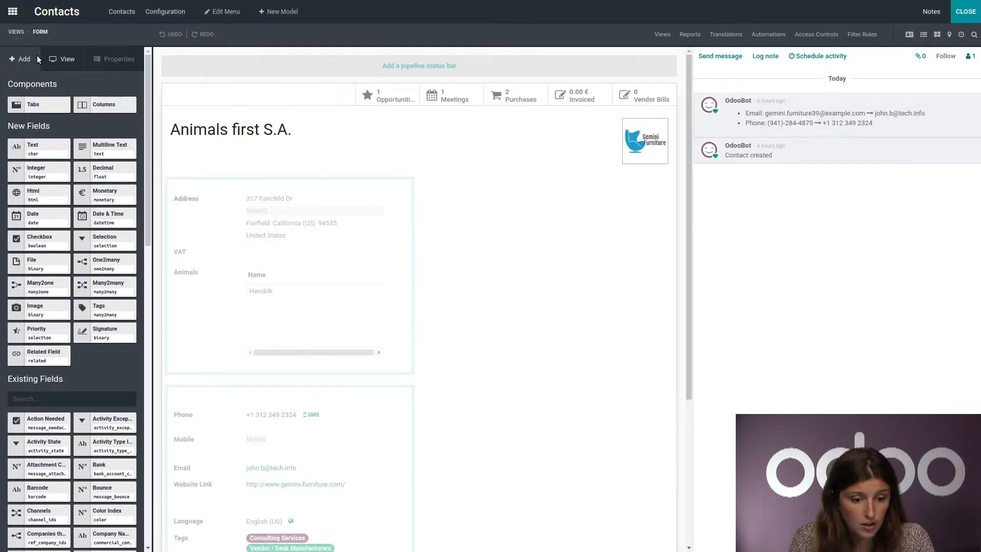
left_click(63, 65)
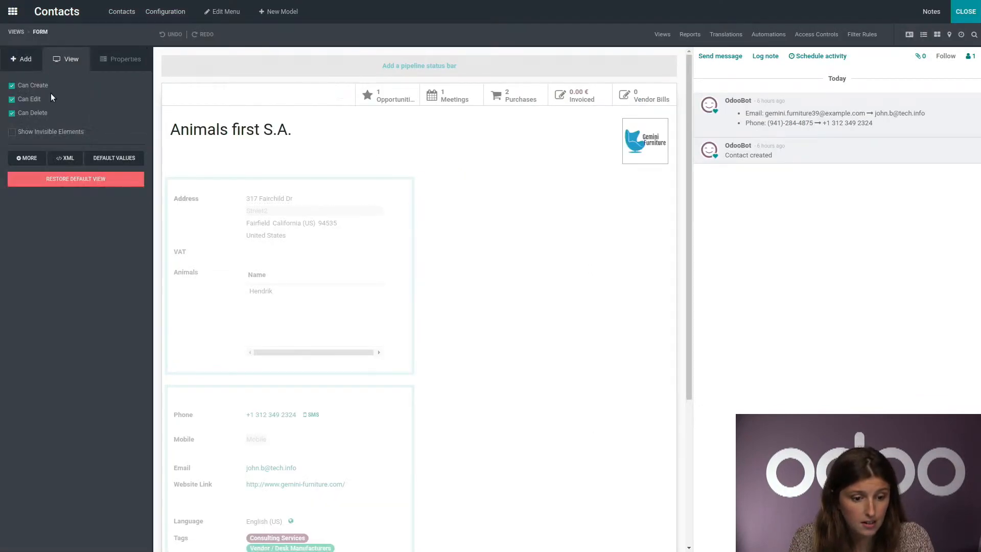
left_click(67, 159)
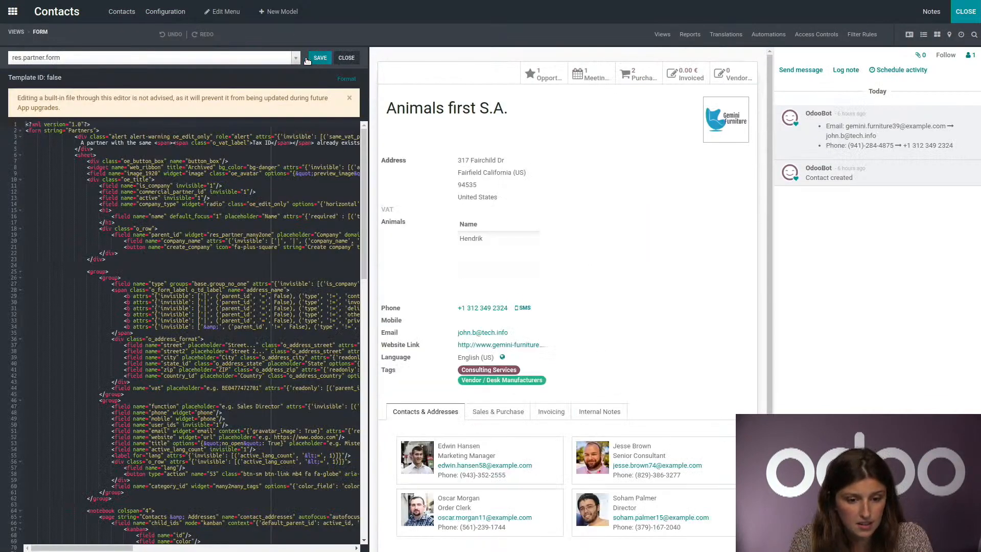
Delete the mobile field line below the phone field in the res.partner.form XML, save, and close the XML editor
scroll(108, 249, "down", 10)
scroll(108, 249, "up", 10)
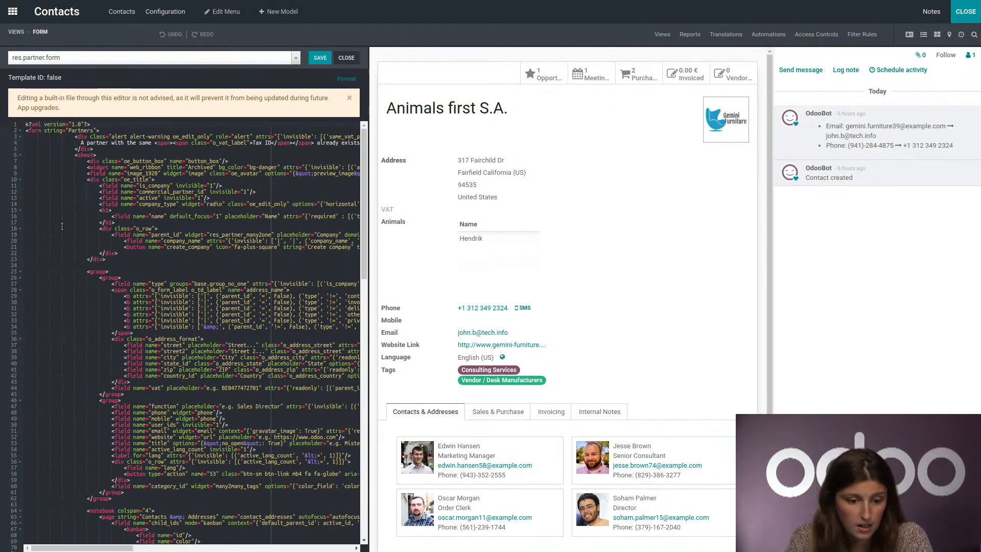
scroll(65, 225, "down", 10)
scroll(65, 228, "up", 7)
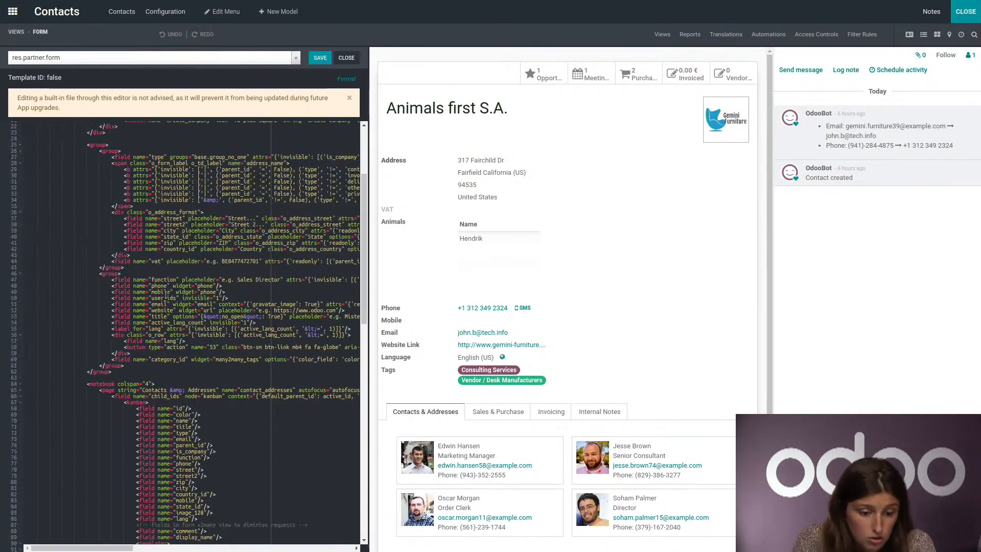
right_click(165, 297)
left_click(251, 294)
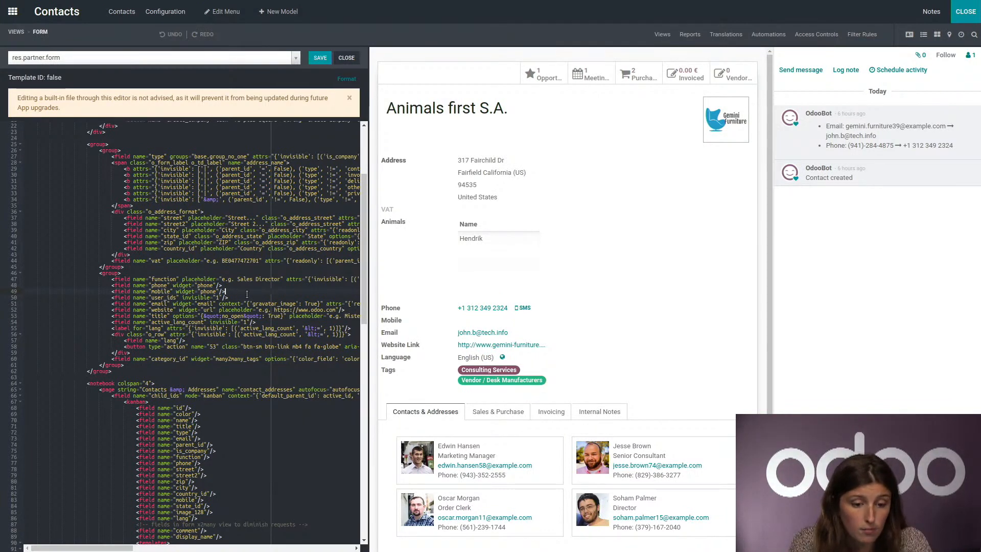
left_click_drag(241, 289, 90, 291)
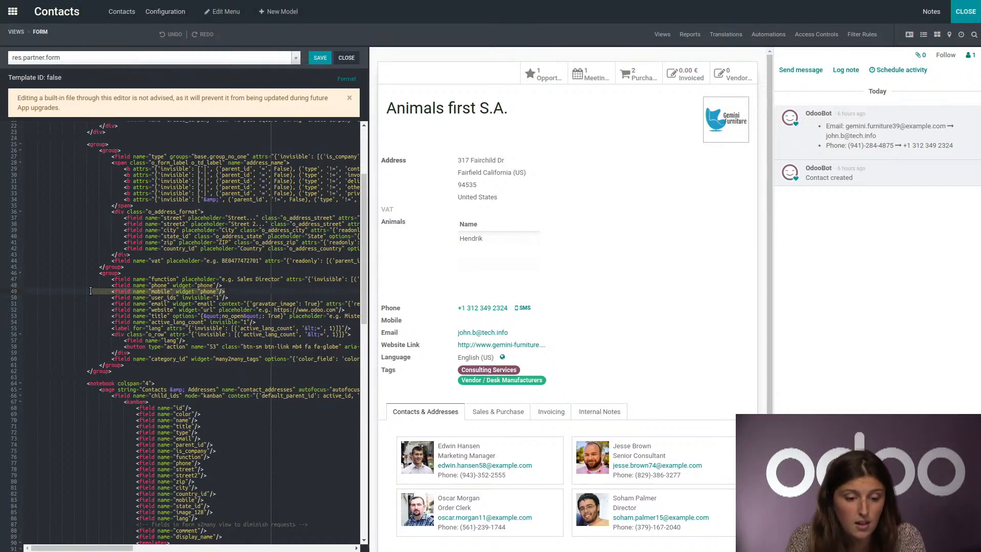
key("BackSpace")
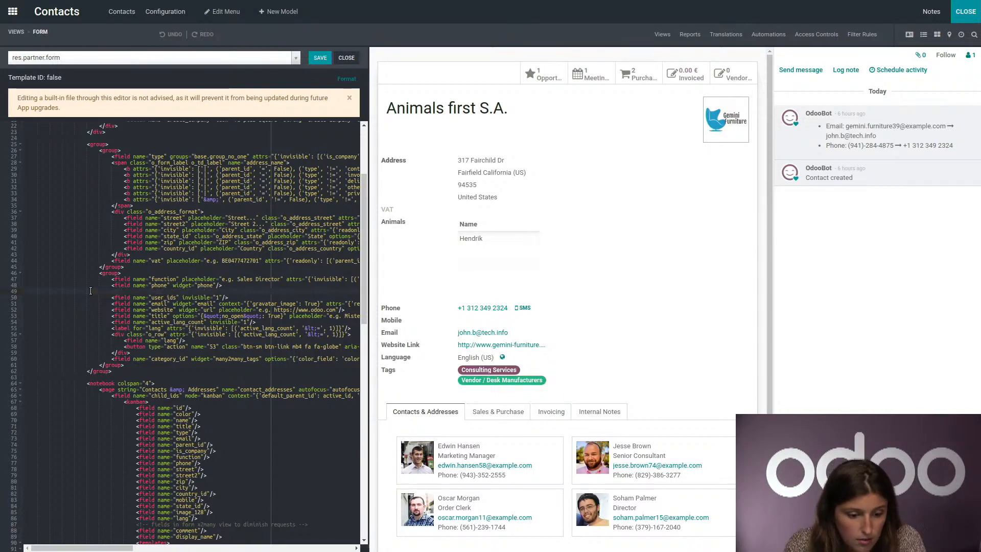
left_click(317, 59)
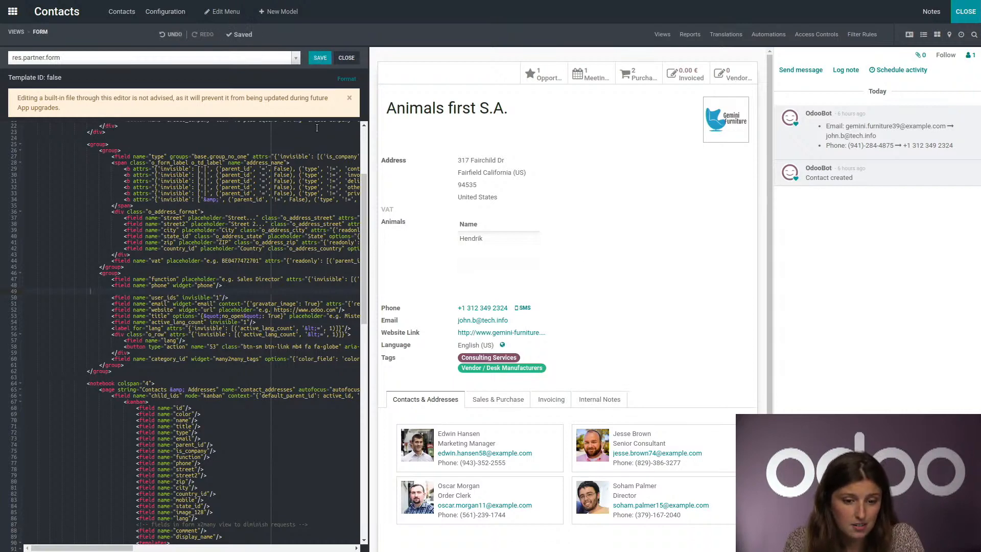
left_click(347, 58)
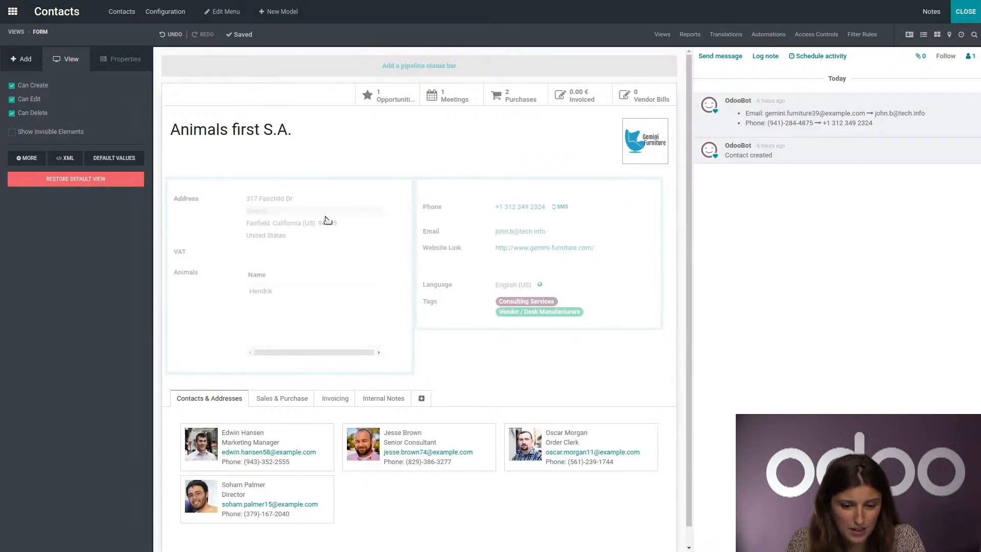